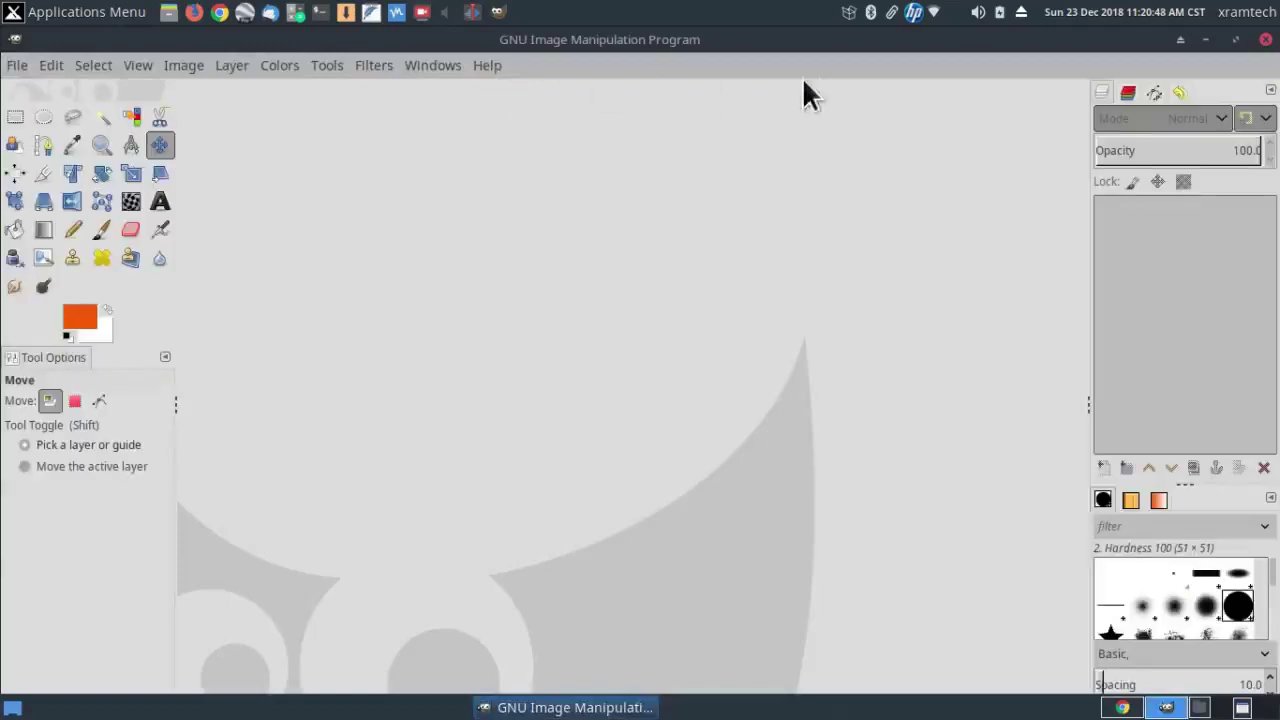
# - Close the image editor window and locate GNU Image Manipulation Program among the installed Graphics applications, without launching it
pyautogui.click(1266, 40)
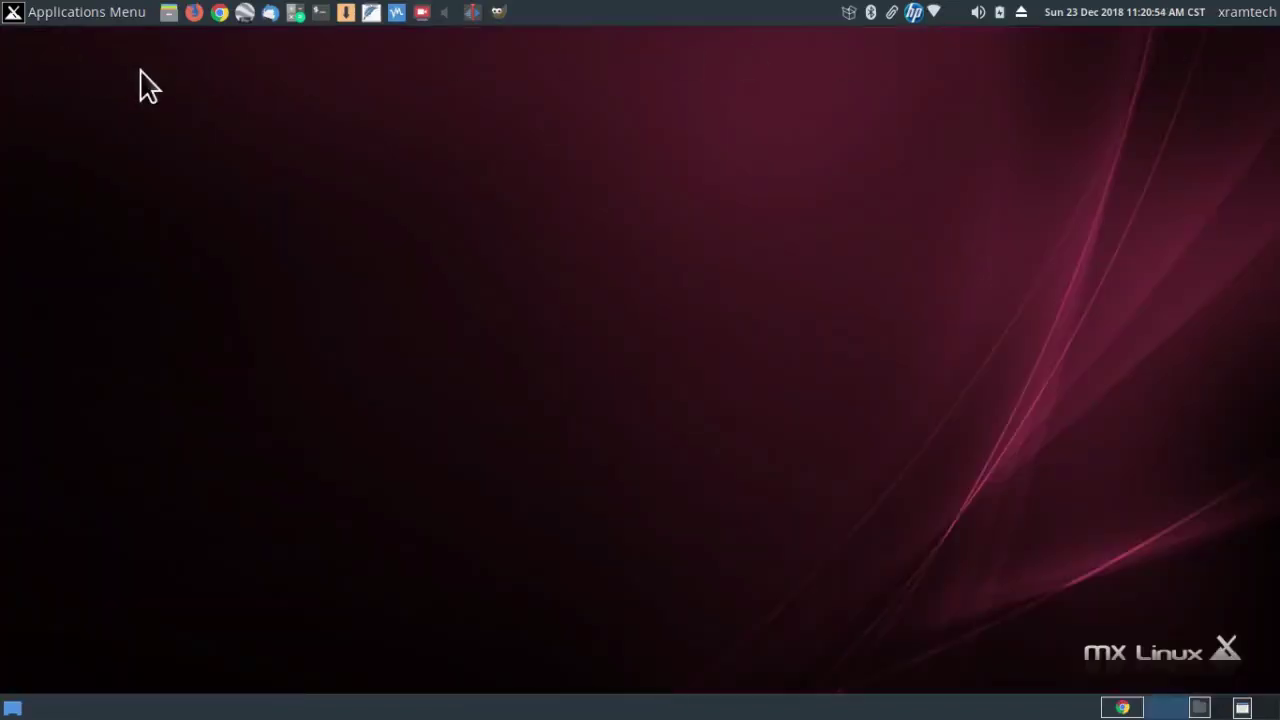
pyautogui.click(112, 12)
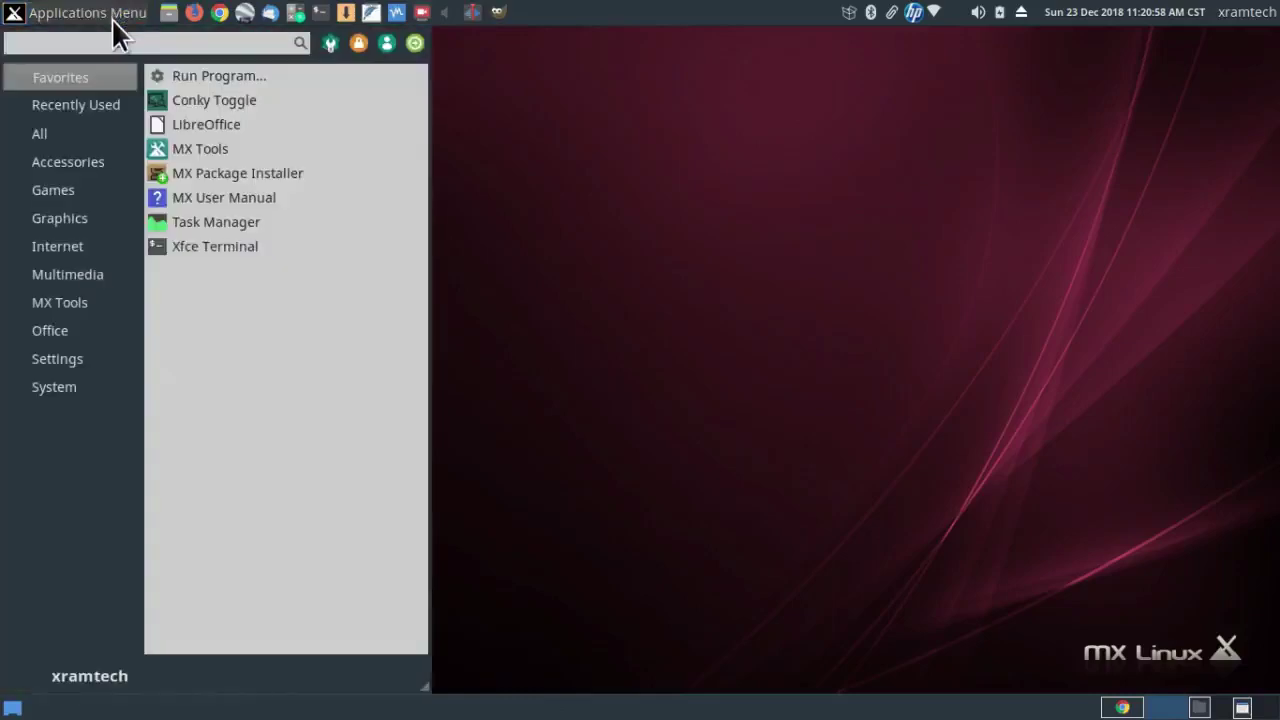
pyautogui.moveTo(63, 212)
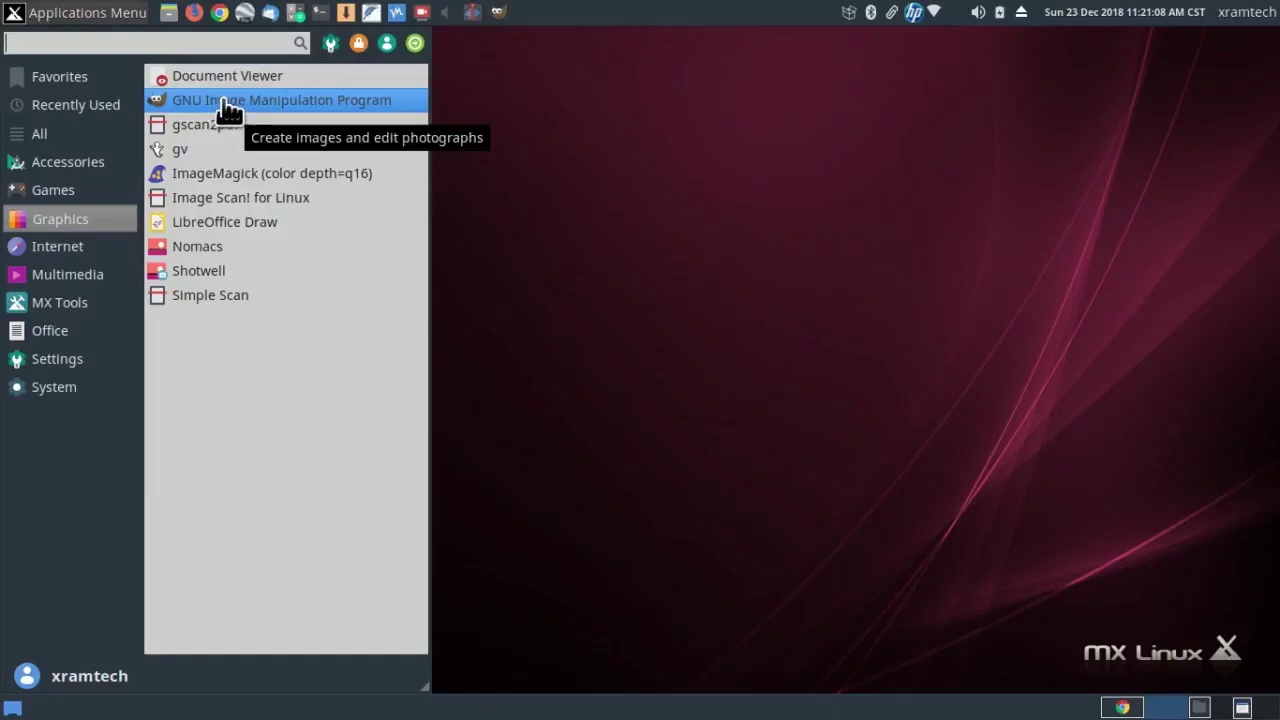
pyautogui.click(592, 246)
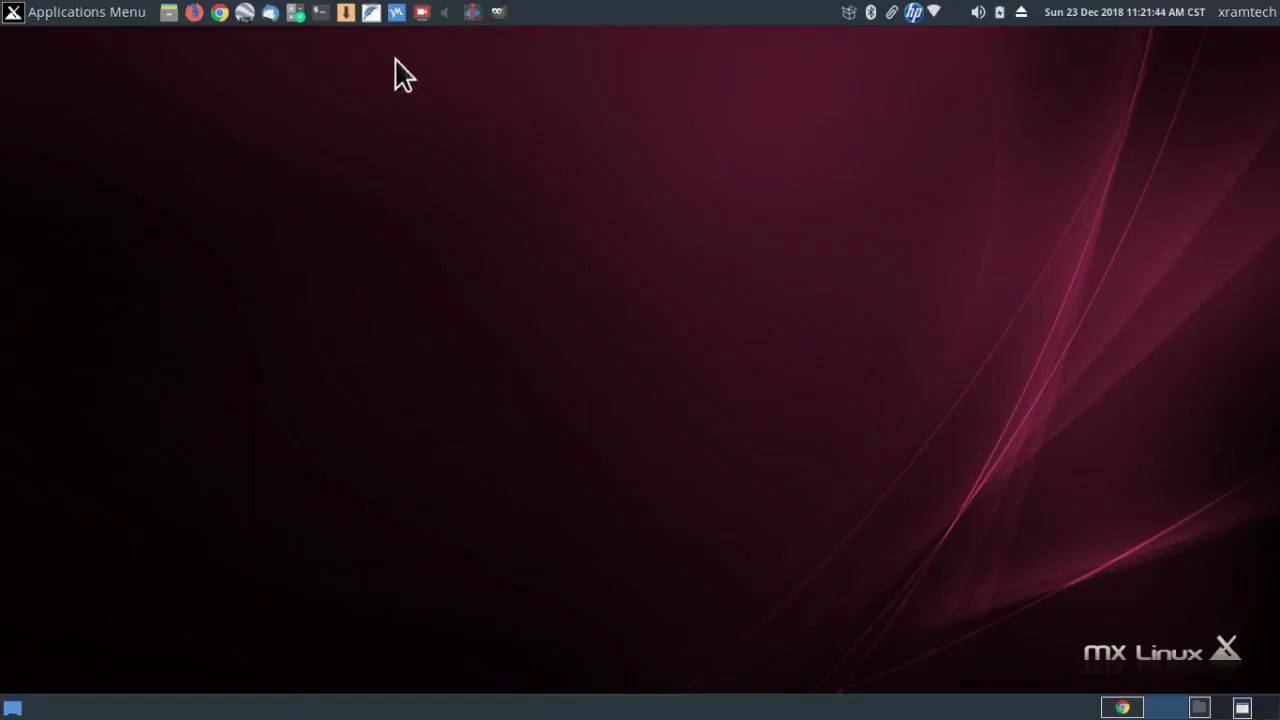
# - Run Quick System Info from MX Tools in a maximized window and examine the kernel and distribution details in its System section
pyautogui.click(130, 26)
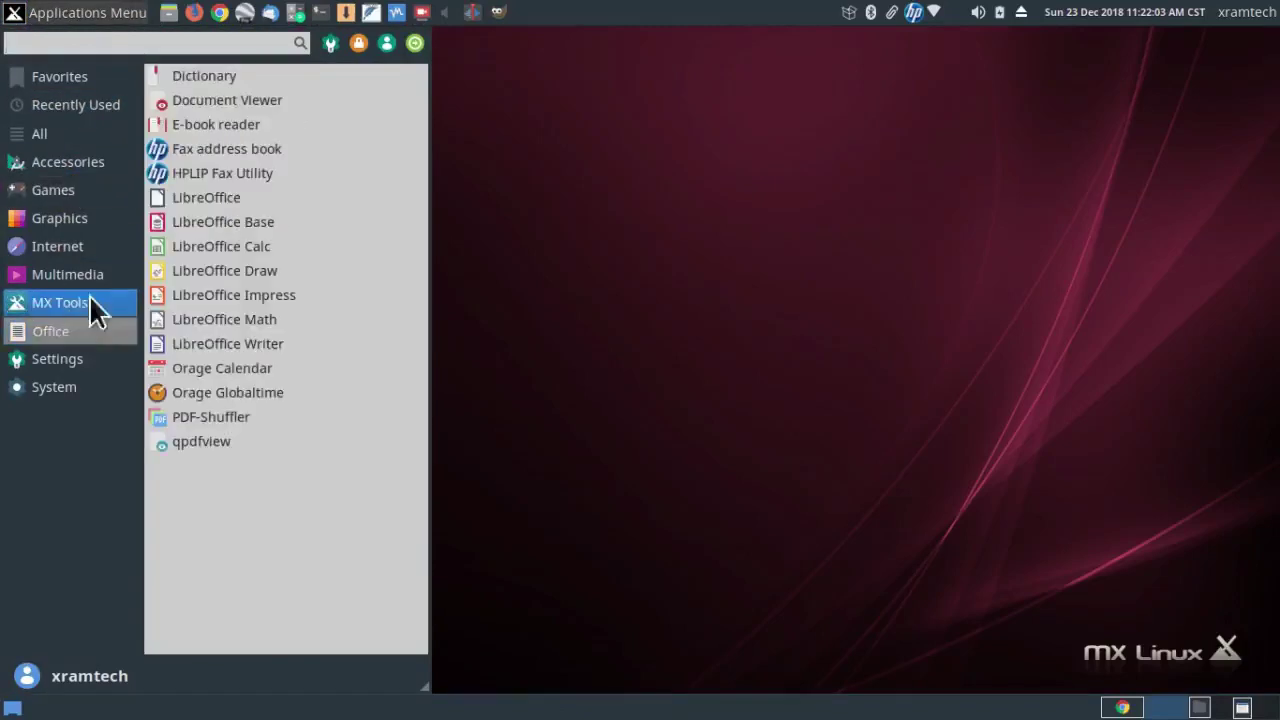
pyautogui.moveTo(89, 303)
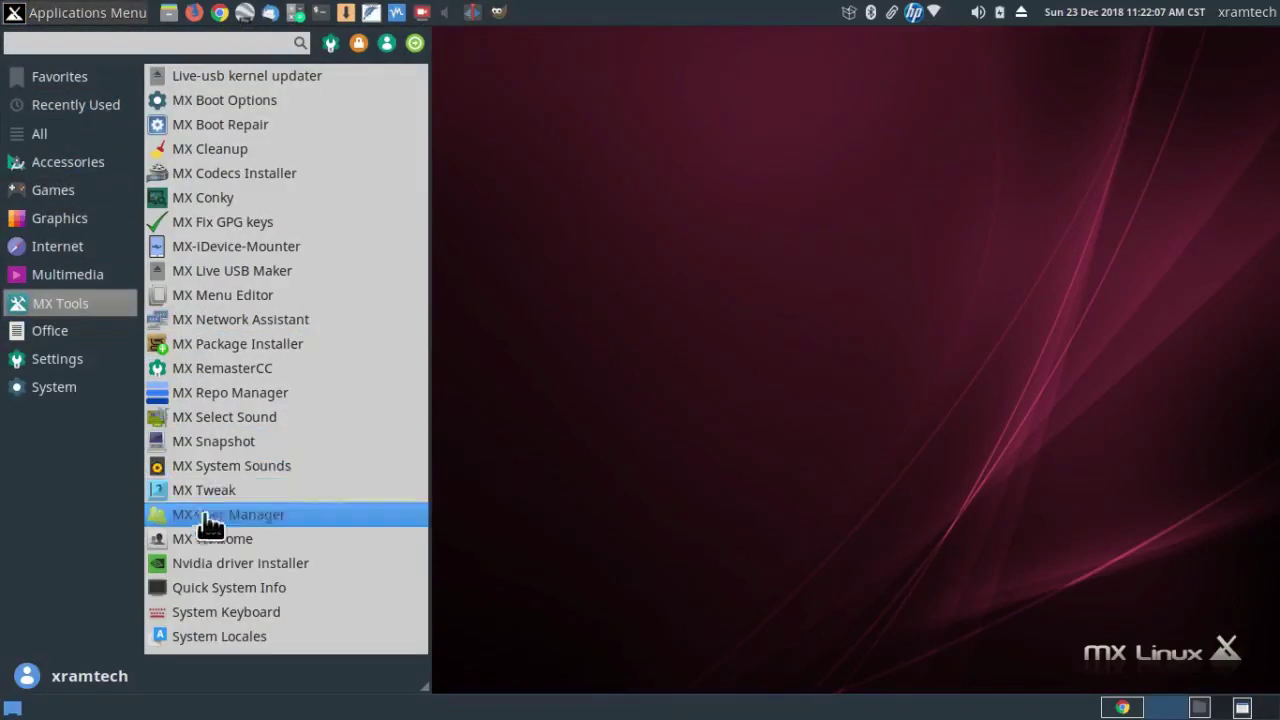
pyautogui.click(214, 592)
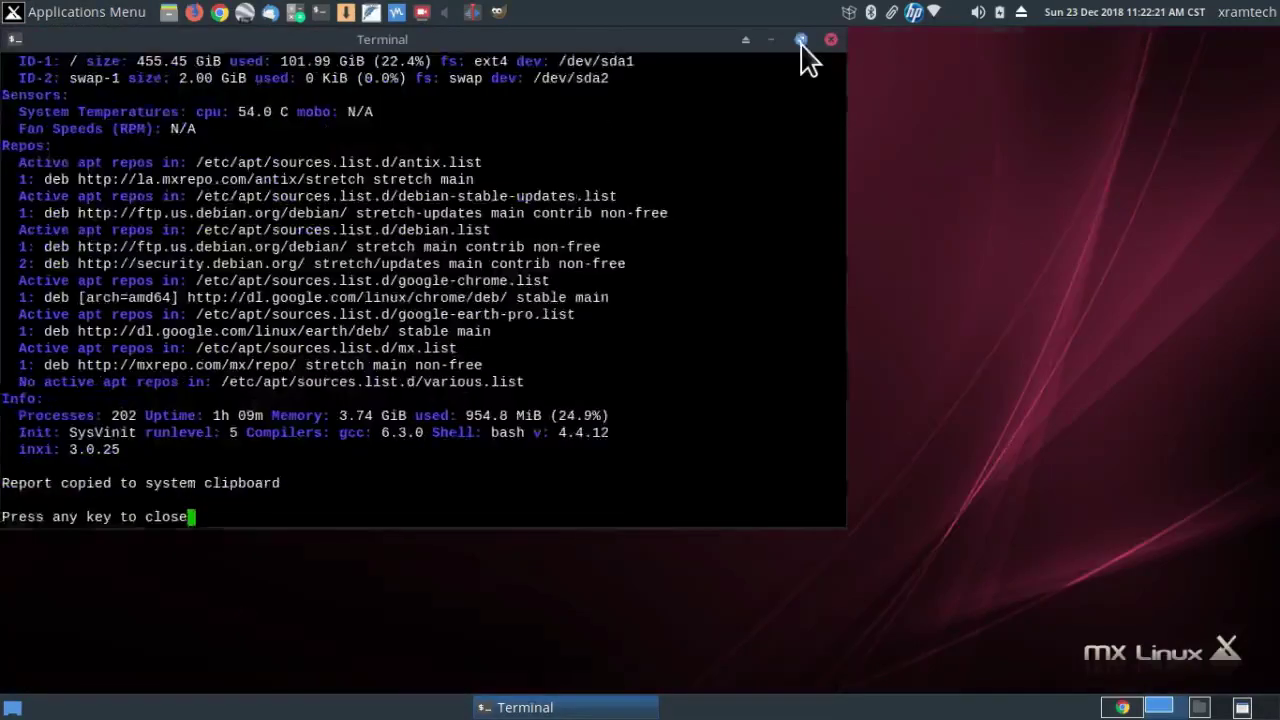
pyautogui.click(800, 40)
pyautogui.scroll(10, 1211, 177)
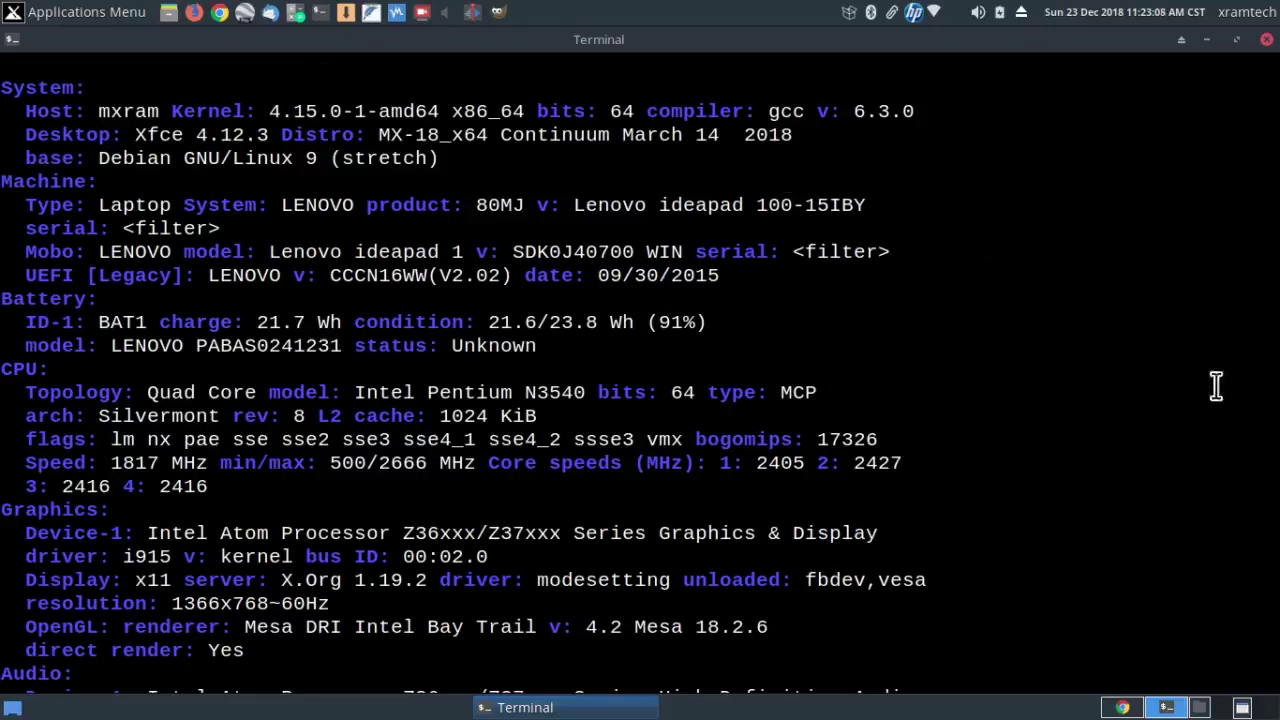
# - Check the MX Linux Migration page for kernel instructions, and open MX Package Installer maximized on another workspace, authorizing with the administrative password
pyautogui.click(1123, 706)
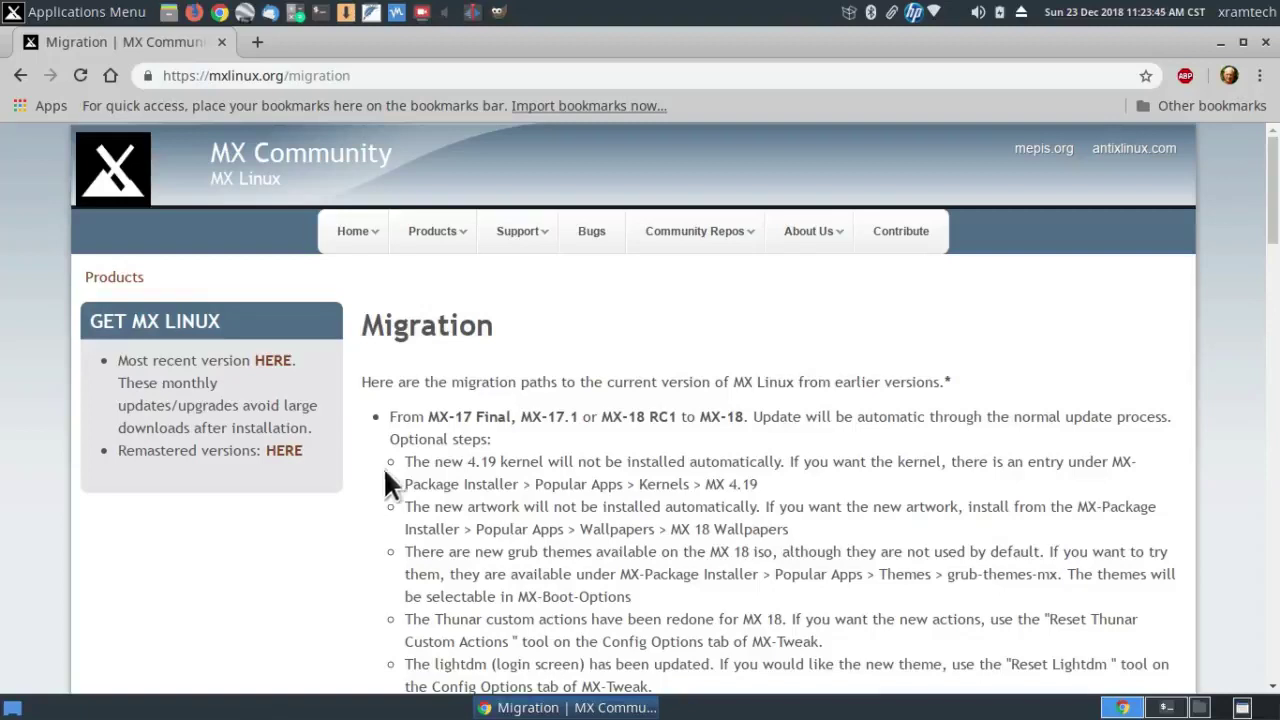
pyautogui.hotkey('ctrl', 'F3')
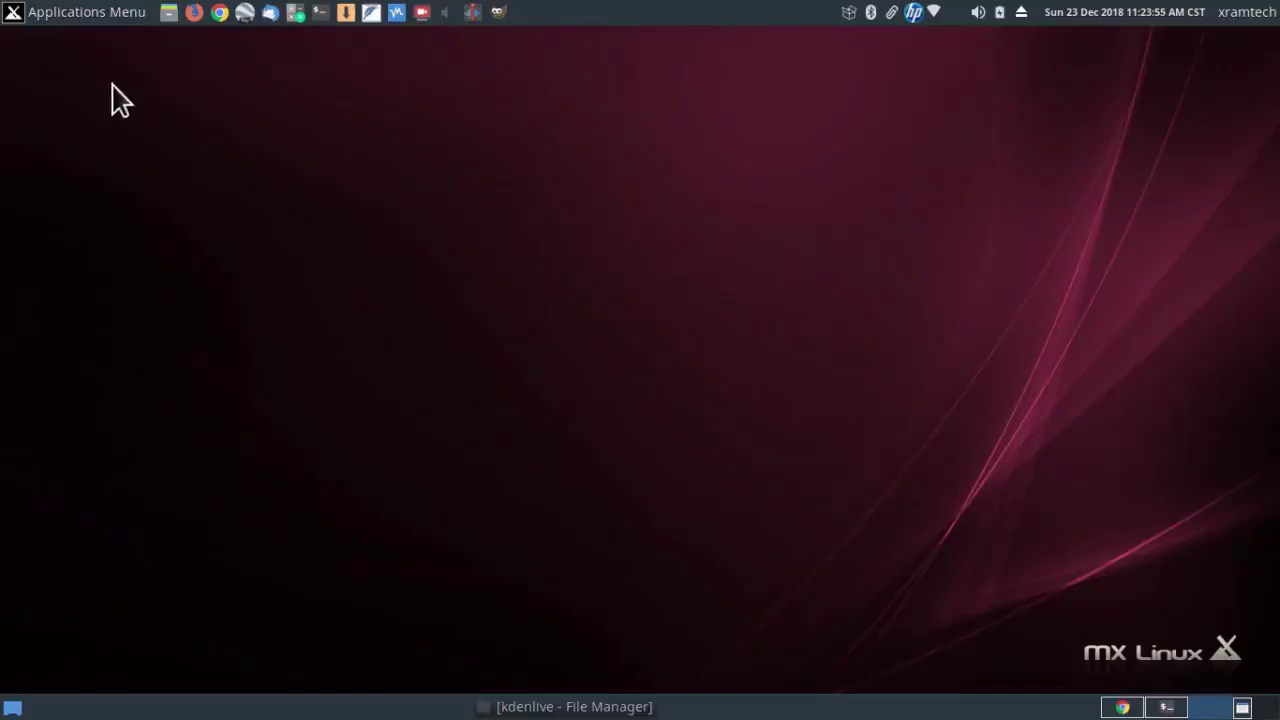
pyautogui.click(86, 18)
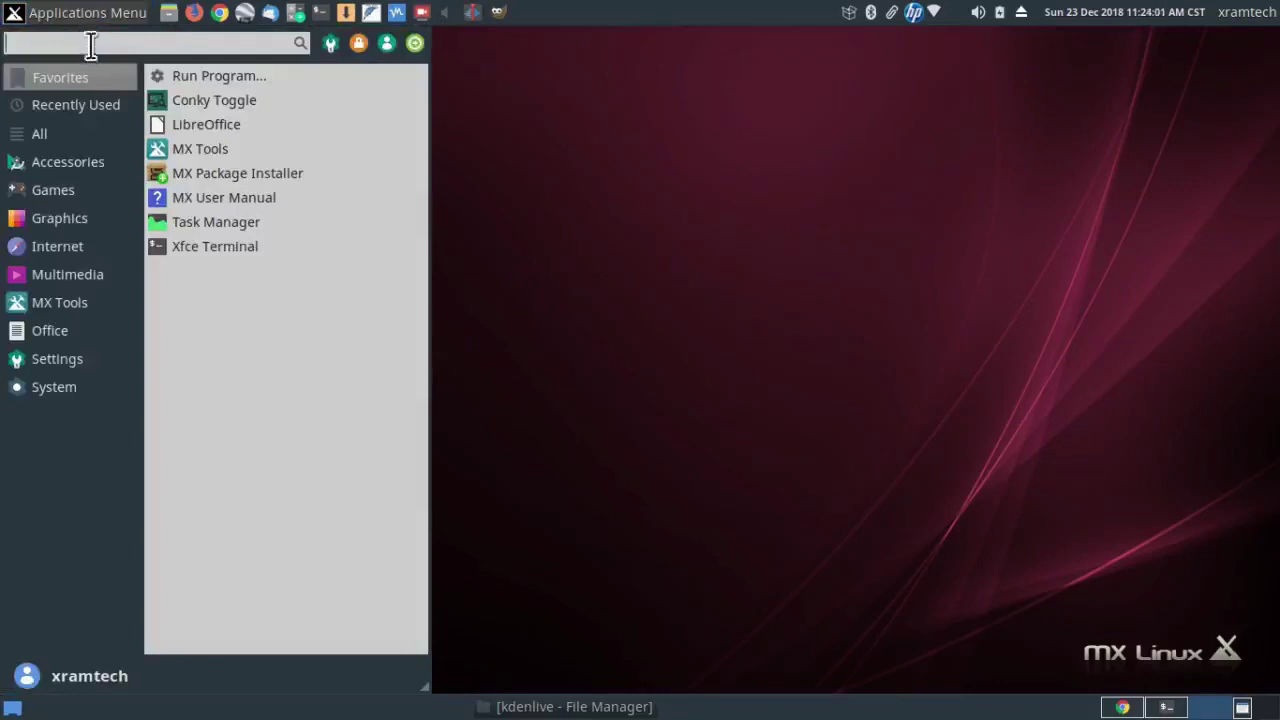
pyautogui.moveTo(68, 304)
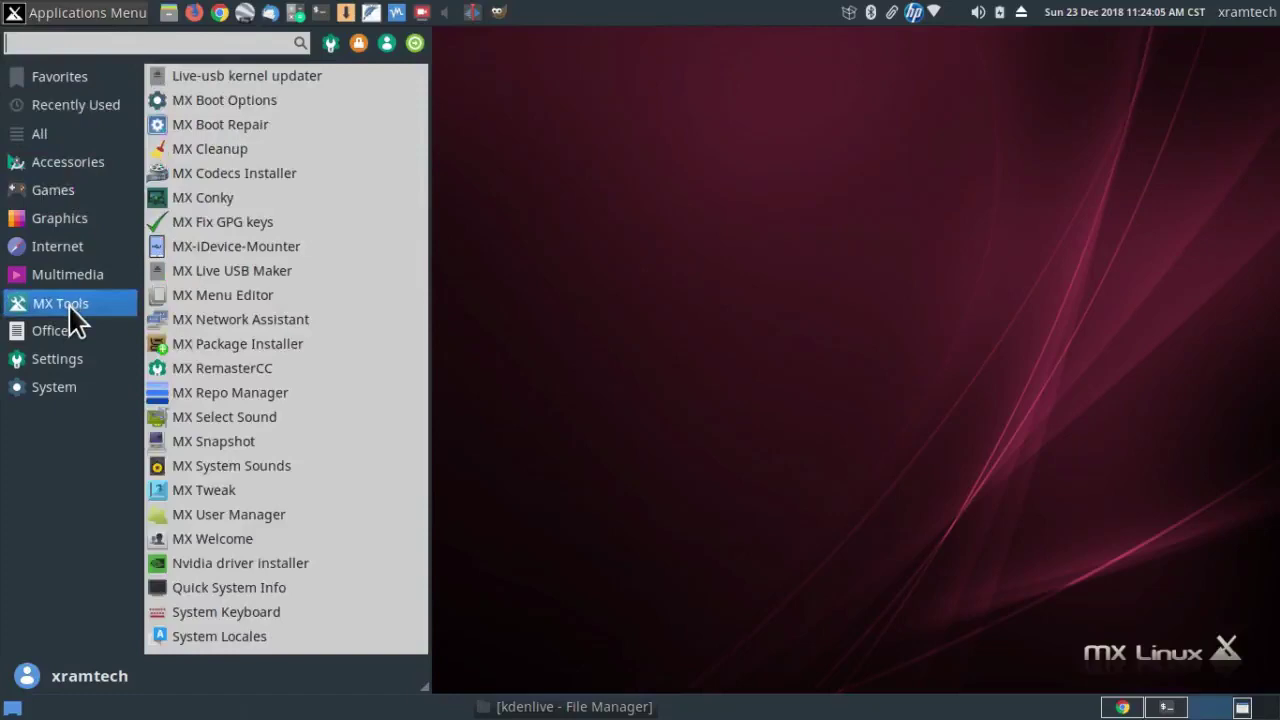
pyautogui.click(200, 345)
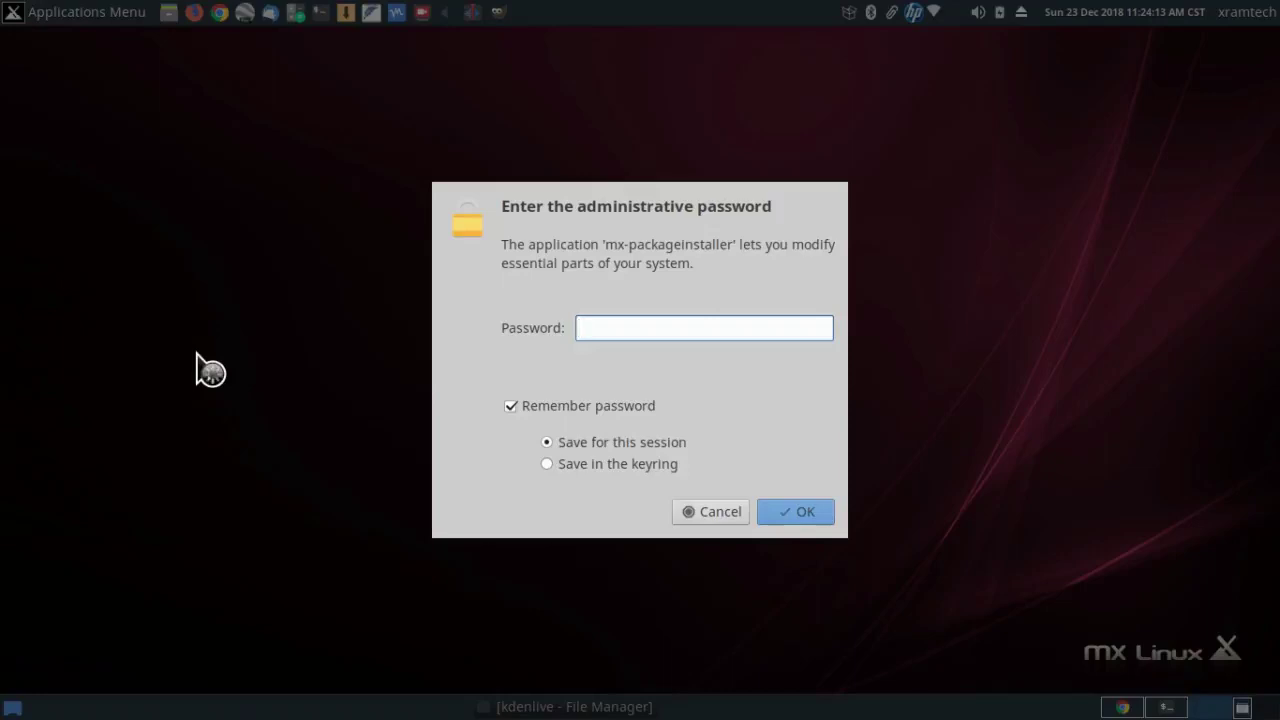
pyautogui.write('********')
pyautogui.click(779, 502)
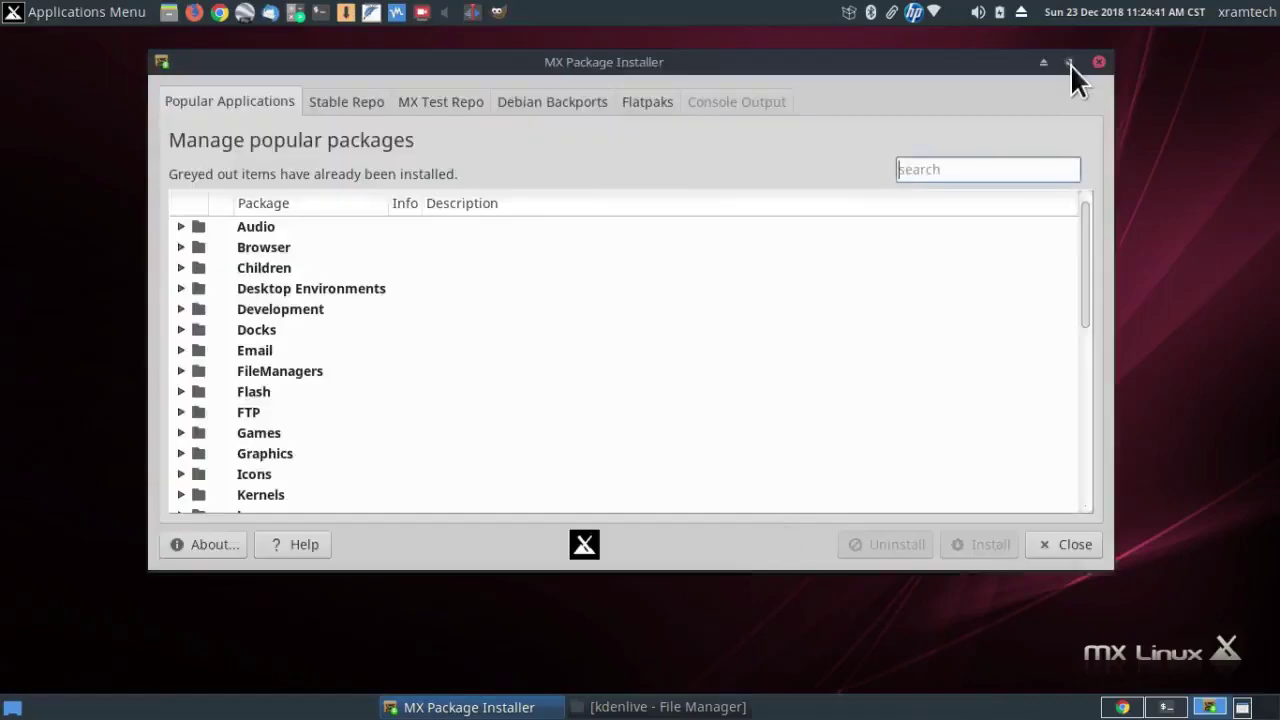
pyautogui.click(1069, 63)
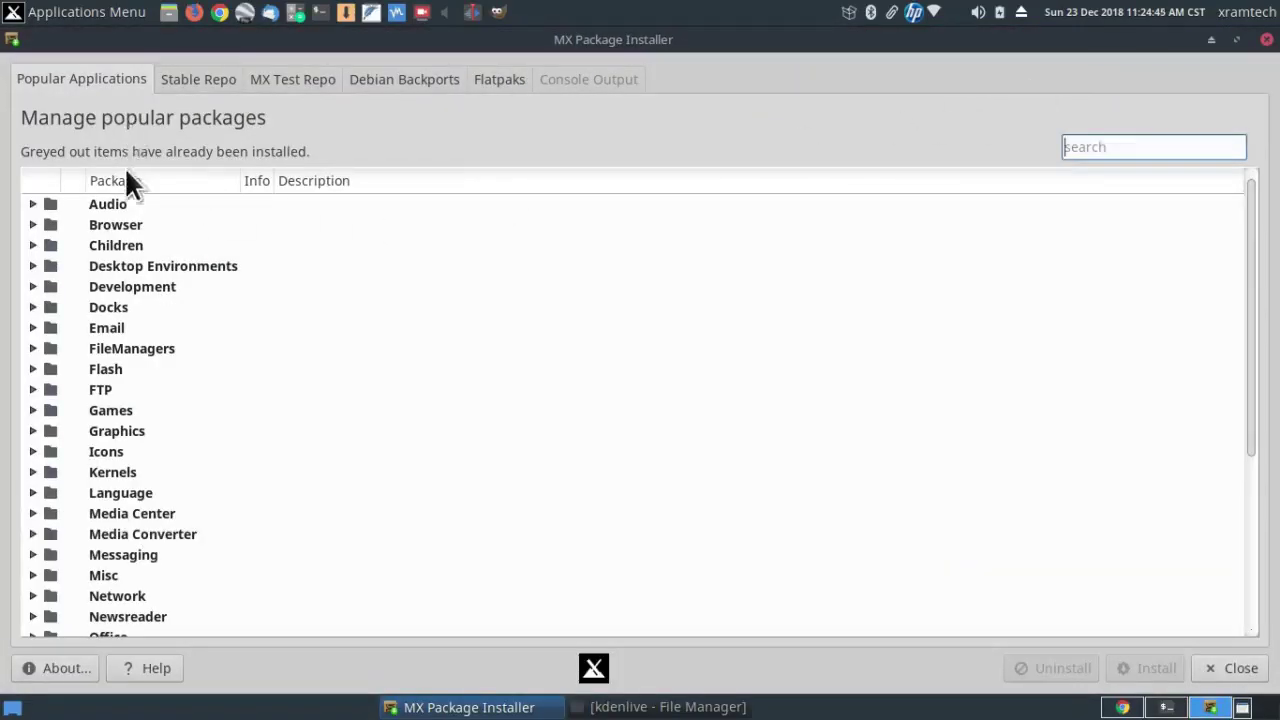
# - Install the antiX 4.19 64 bit kernel from the popular Kernels packages, acknowledge completion, and close the package installer
pyautogui.click(33, 473)
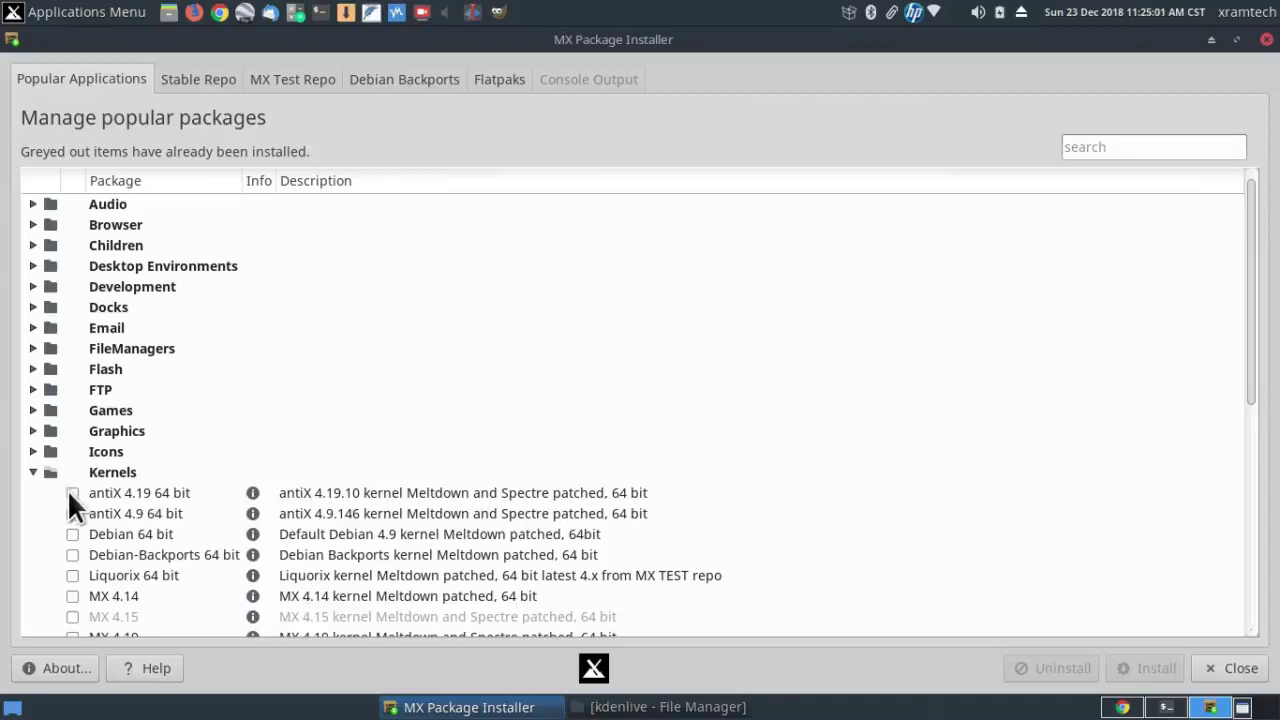
pyautogui.click(72, 493)
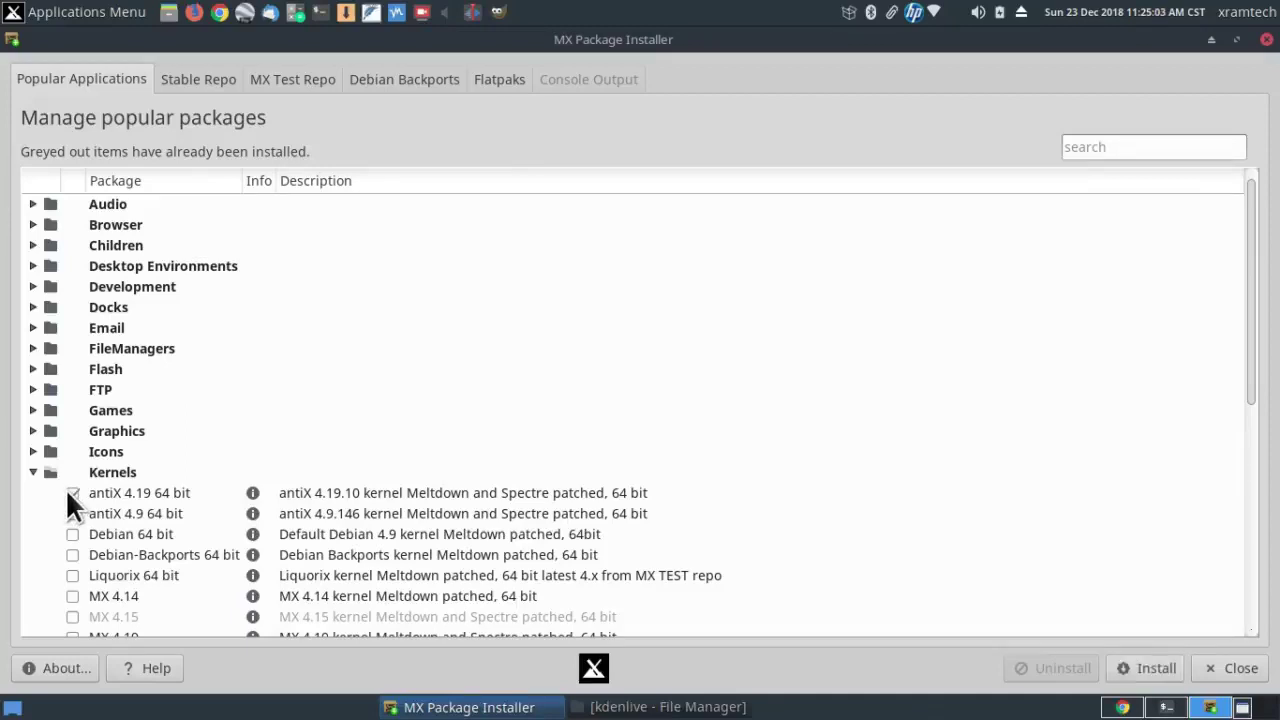
pyautogui.click(1122, 666)
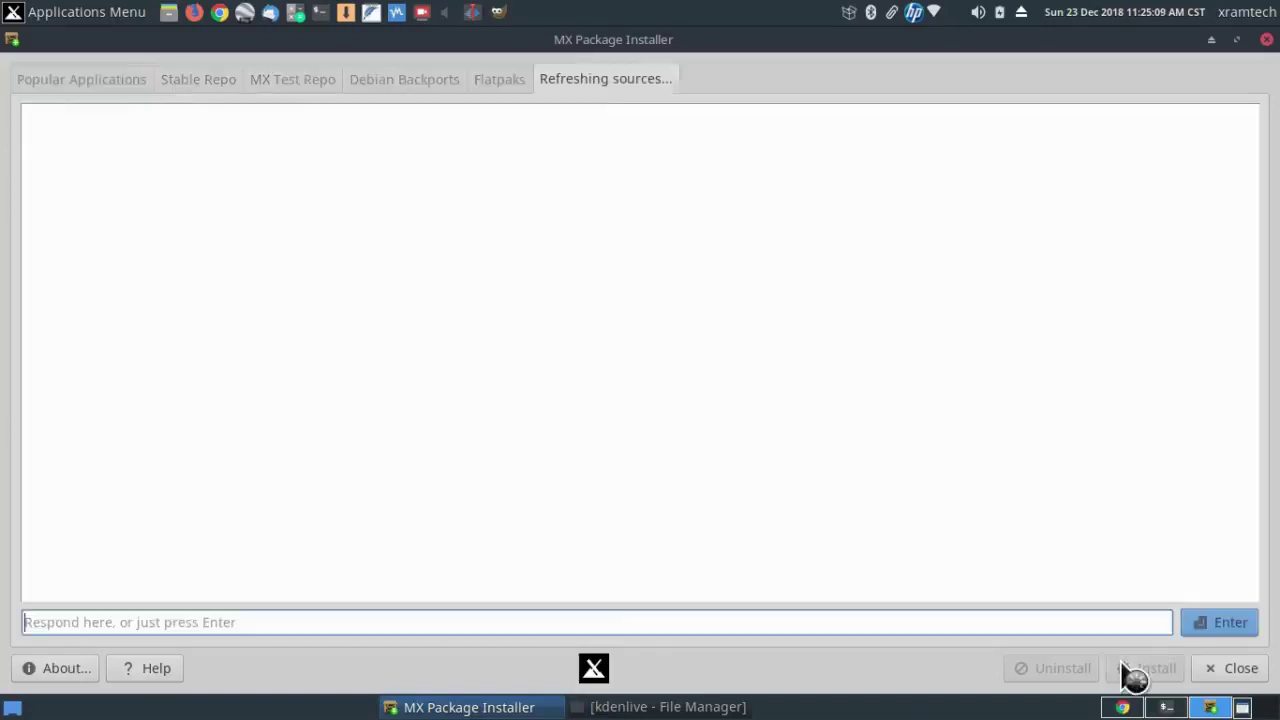
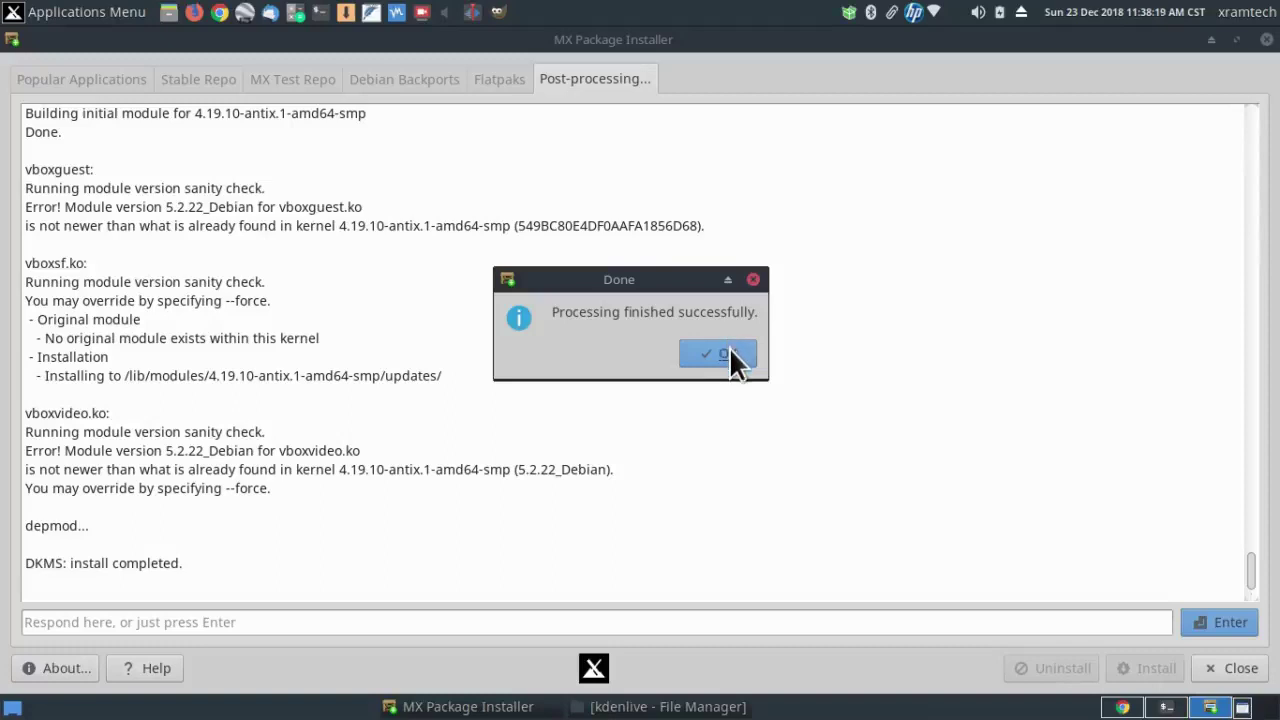
pyautogui.click(730, 352)
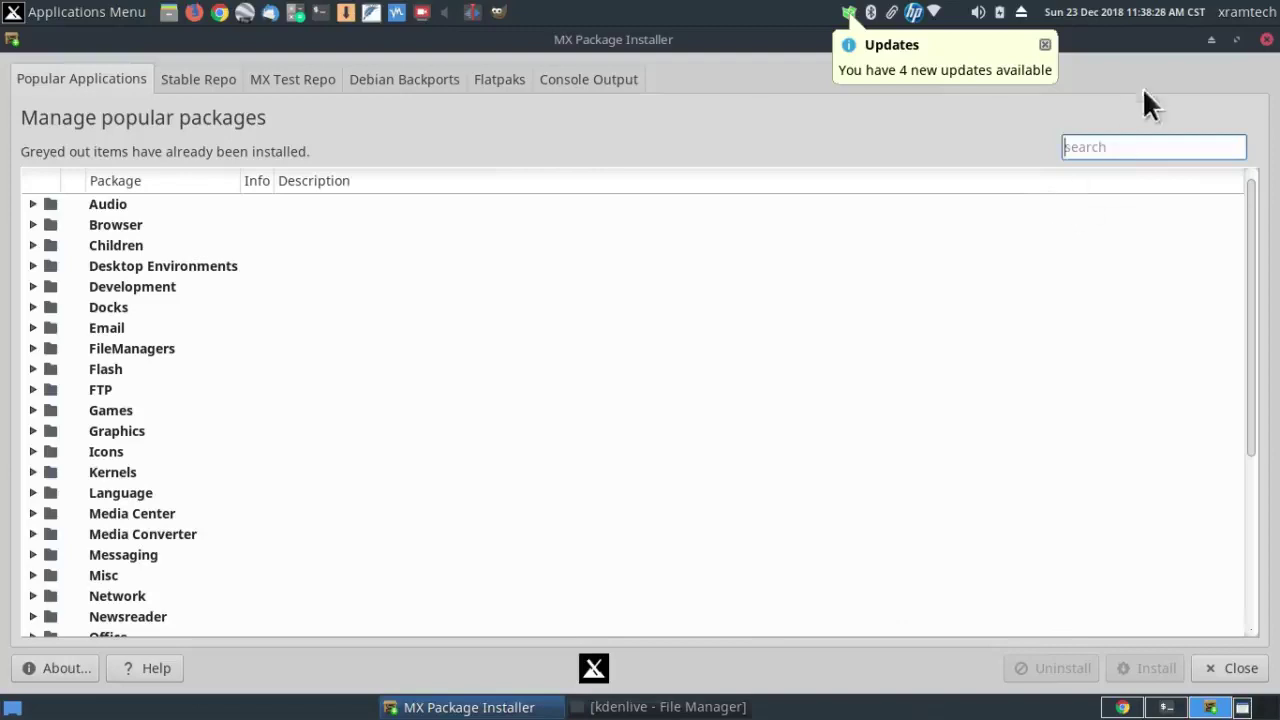
pyautogui.click(1268, 40)
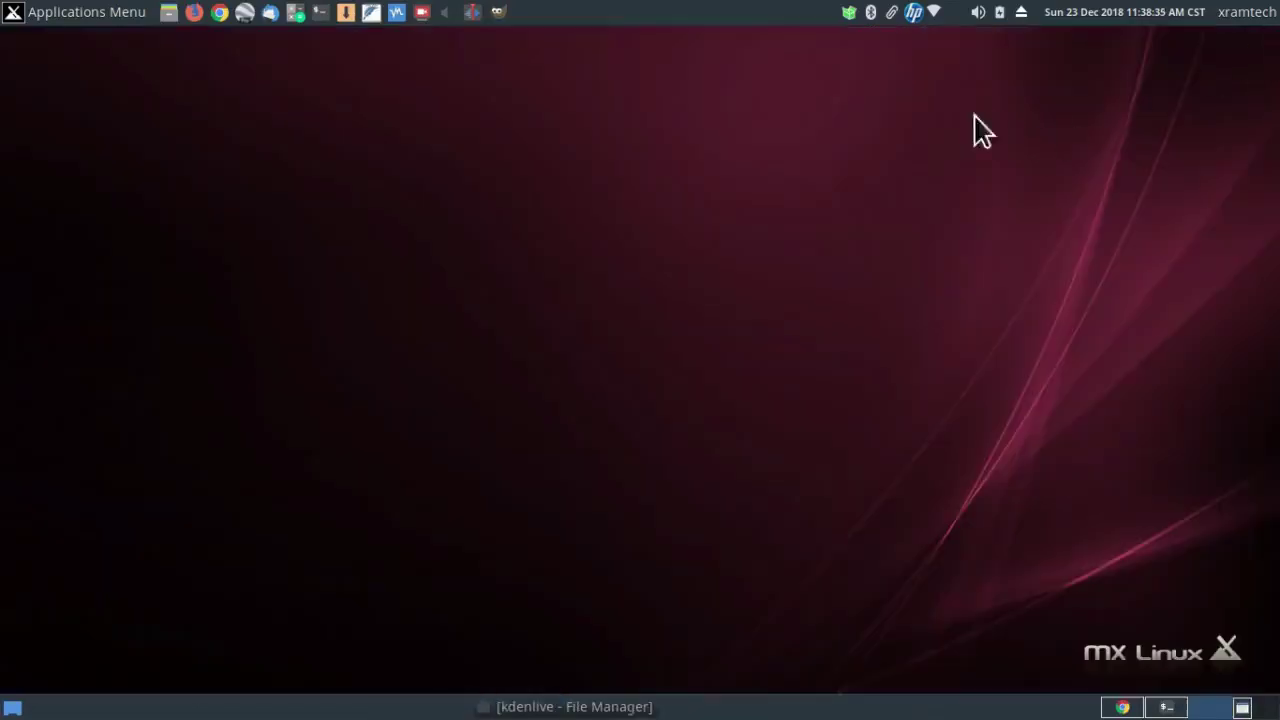
# - Run the full upgrade of the pending packages with MX Updater and close its finished terminal window
pyautogui.click(848, 14)
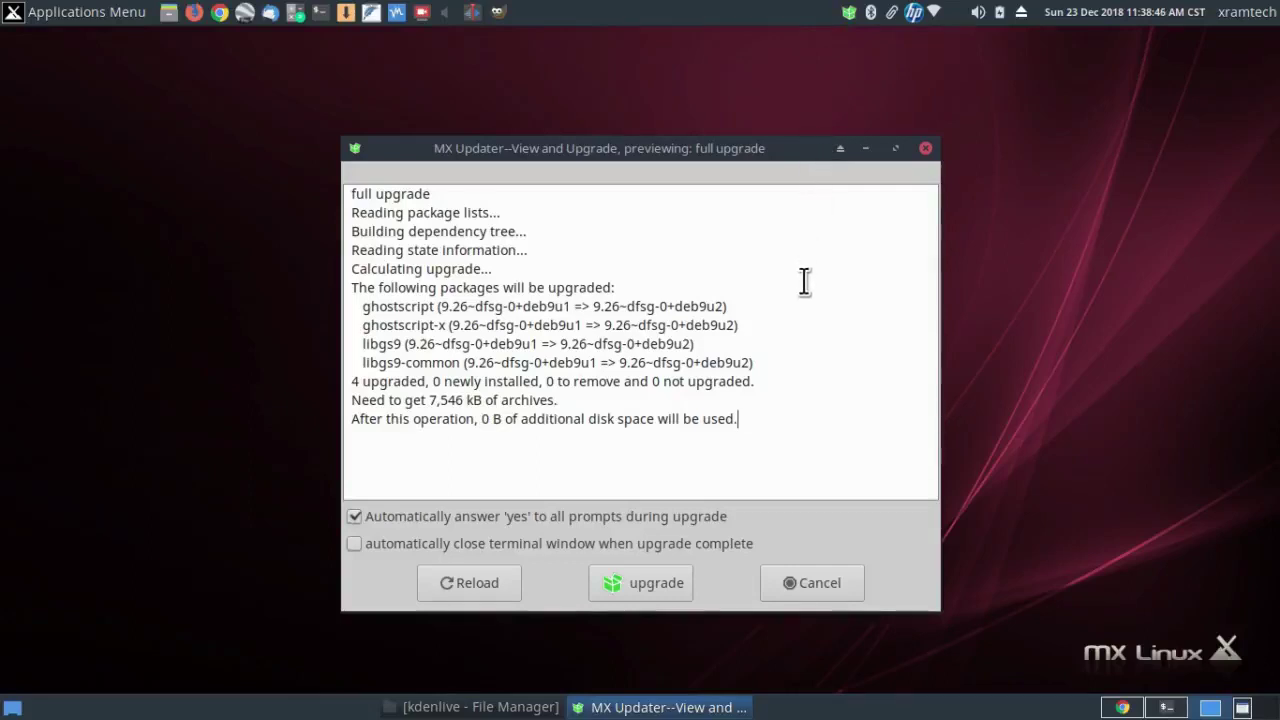
pyautogui.click(666, 582)
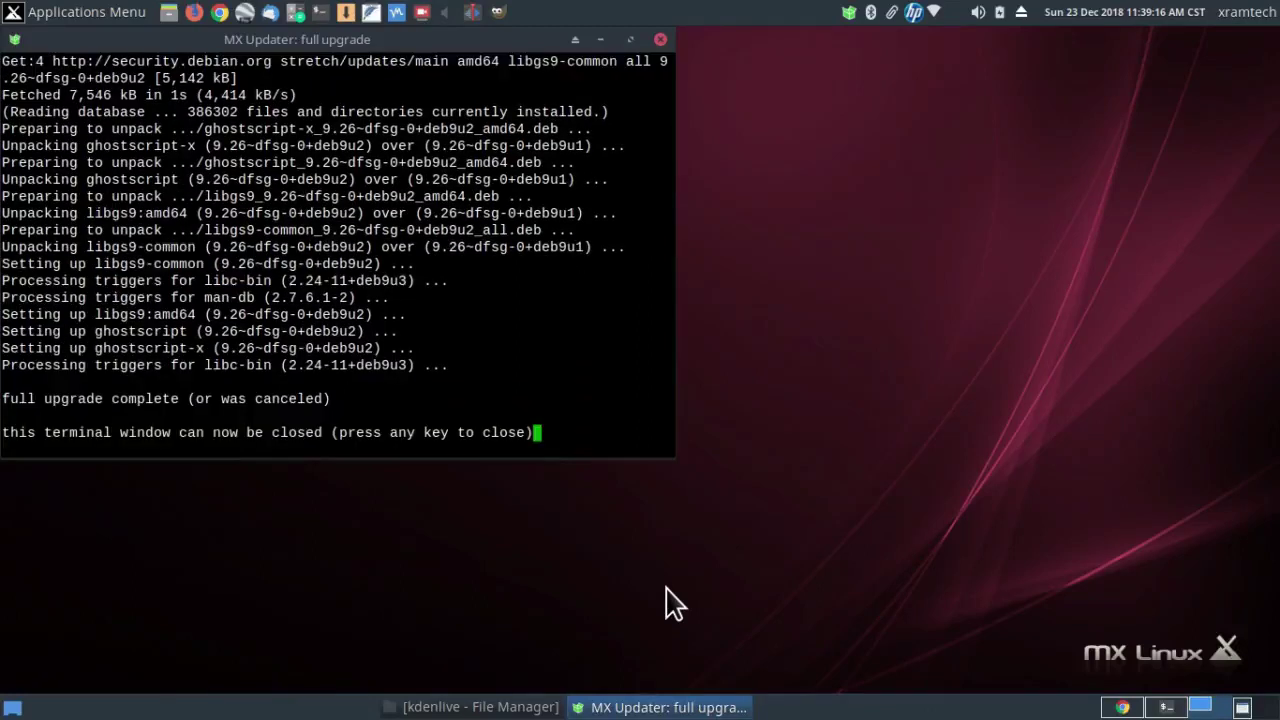
pyautogui.press('Return')
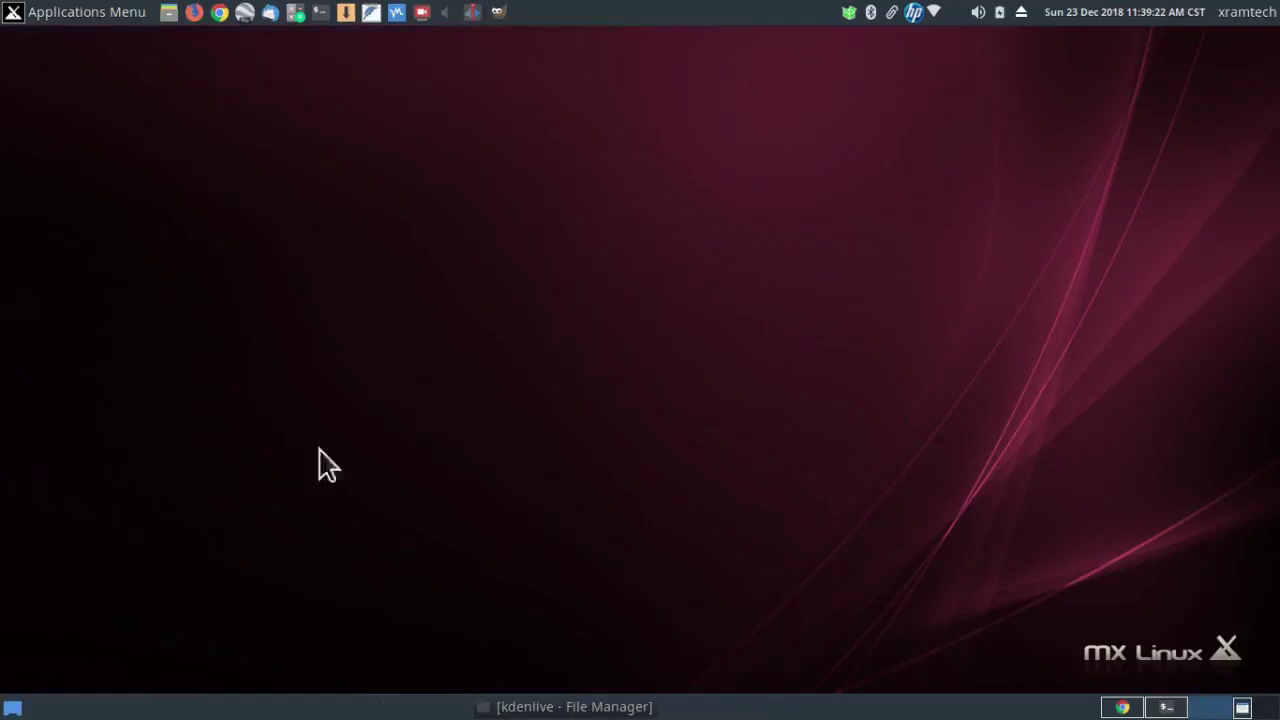
# - Generate a fresh Quick System Info report on the upgraded system and maximize its window
pyautogui.click(87, 18)
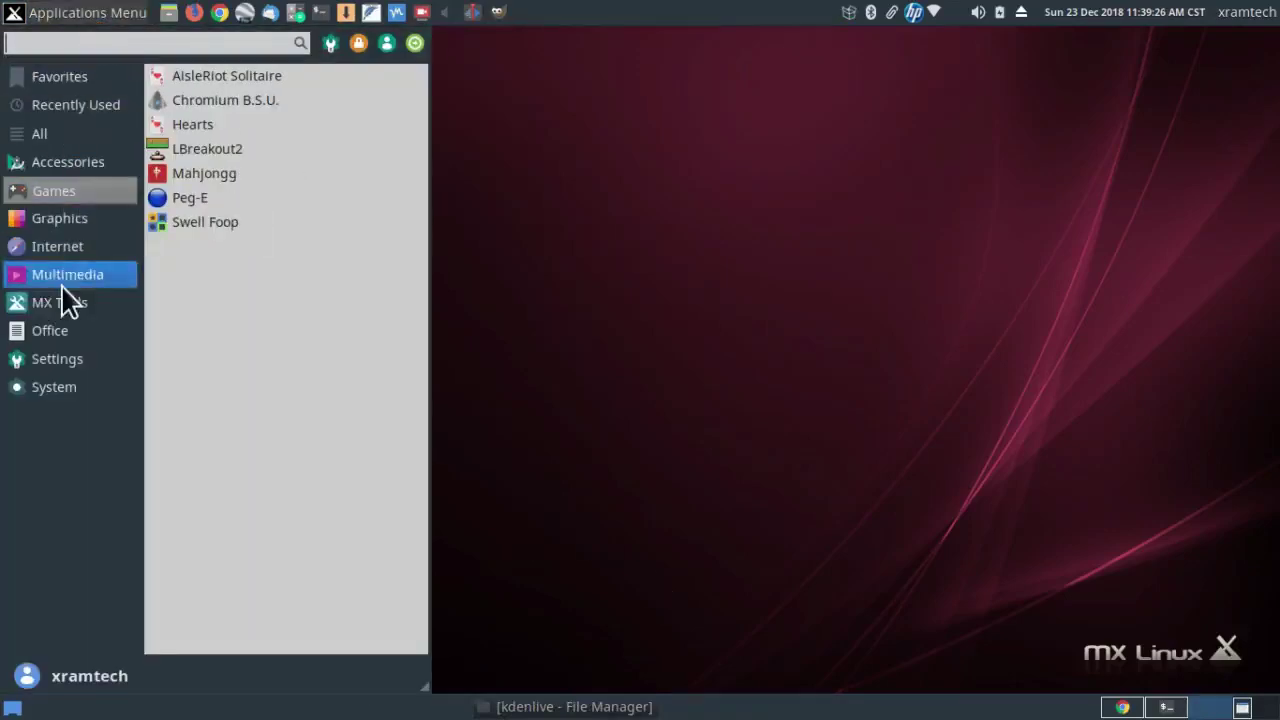
pyautogui.moveTo(88, 300)
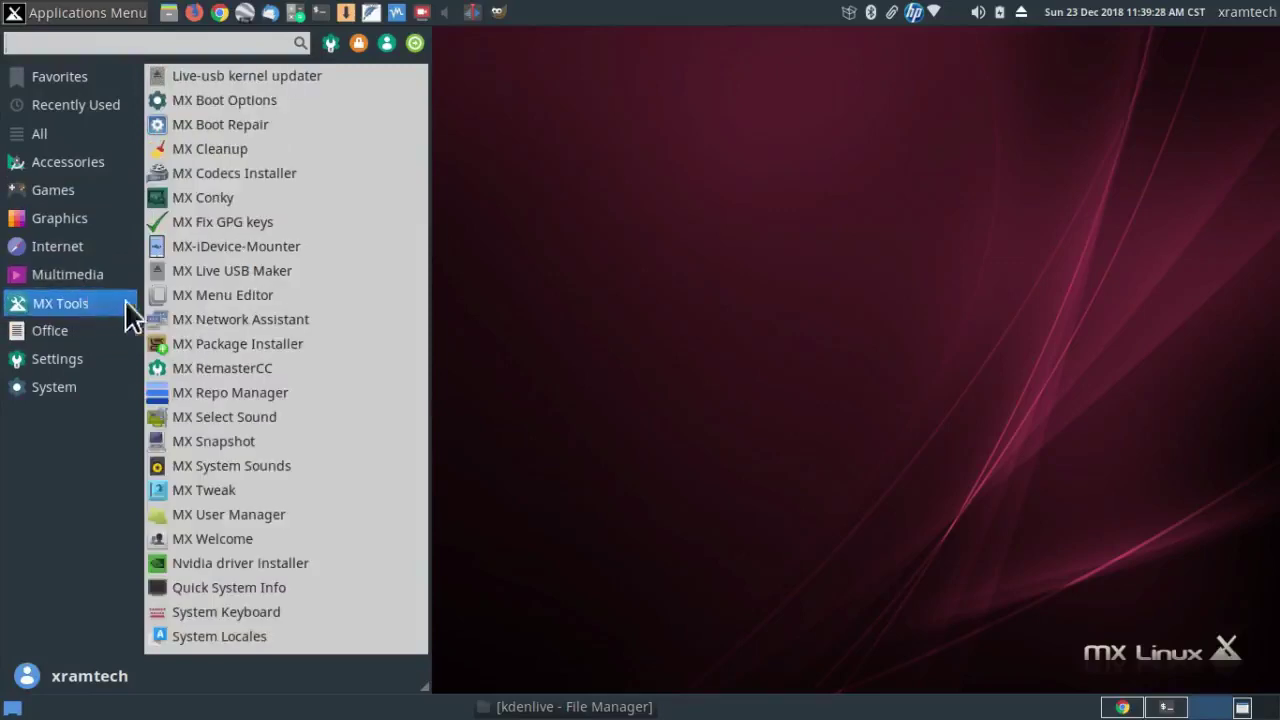
pyautogui.click(200, 592)
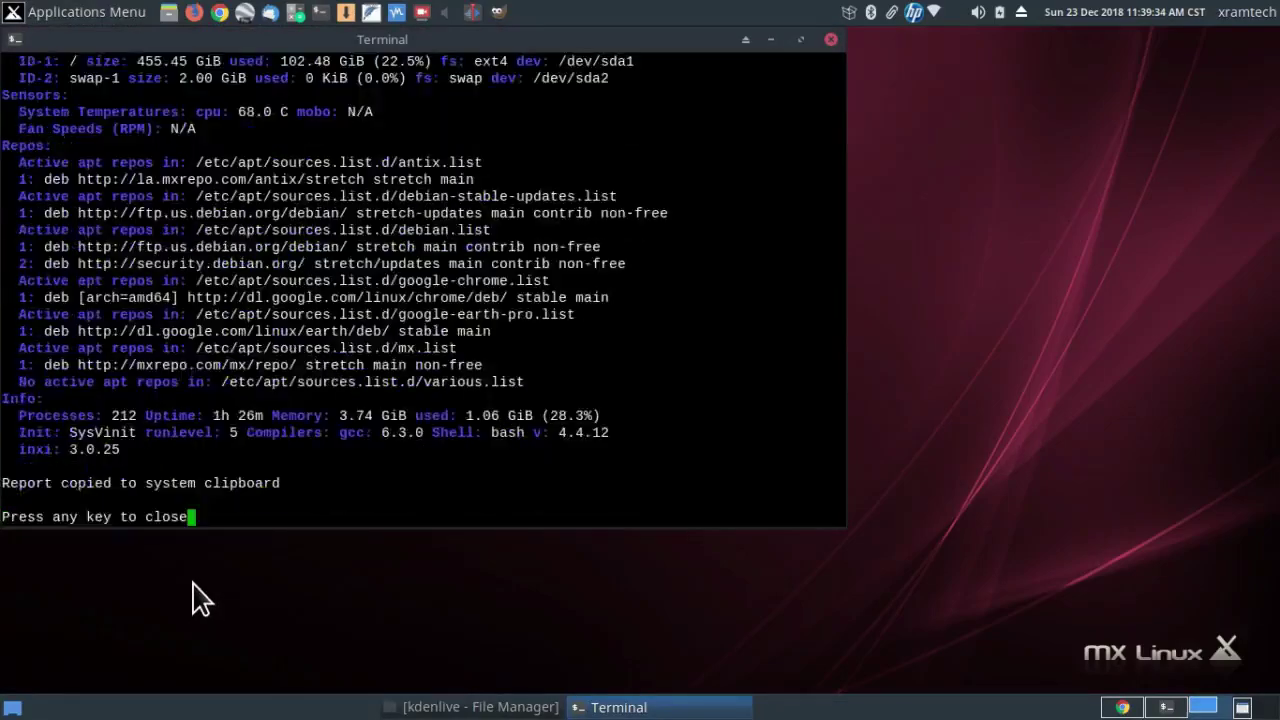
pyautogui.click(800, 39)
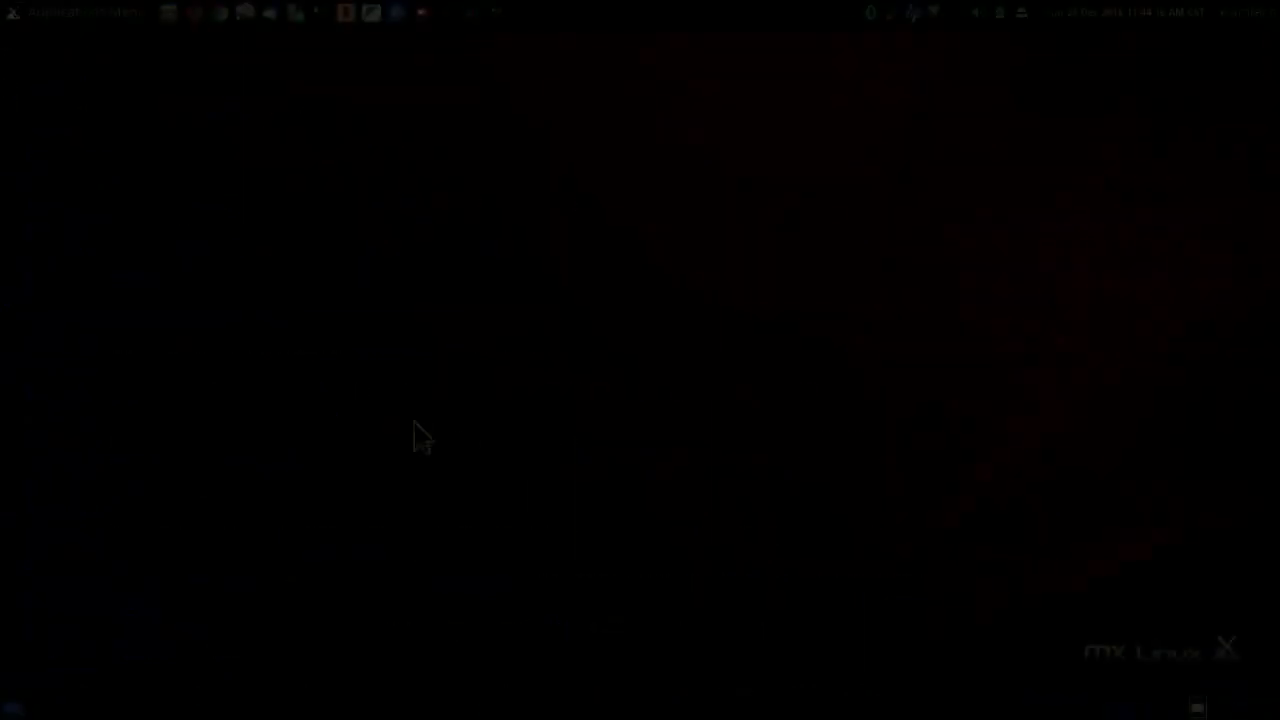
# - Check the running kernel on the restarted system in a maximized Quick System Info report, and close the report
pyautogui.click(55, 20)
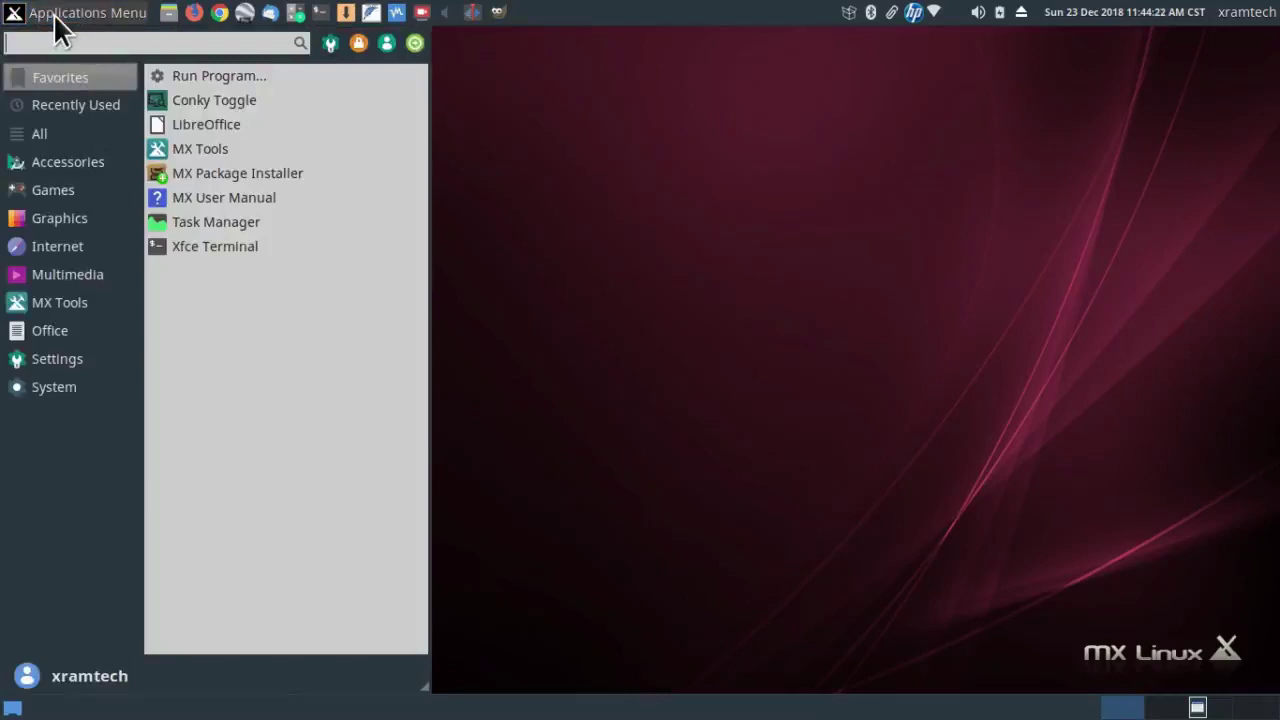
pyautogui.click(82, 312)
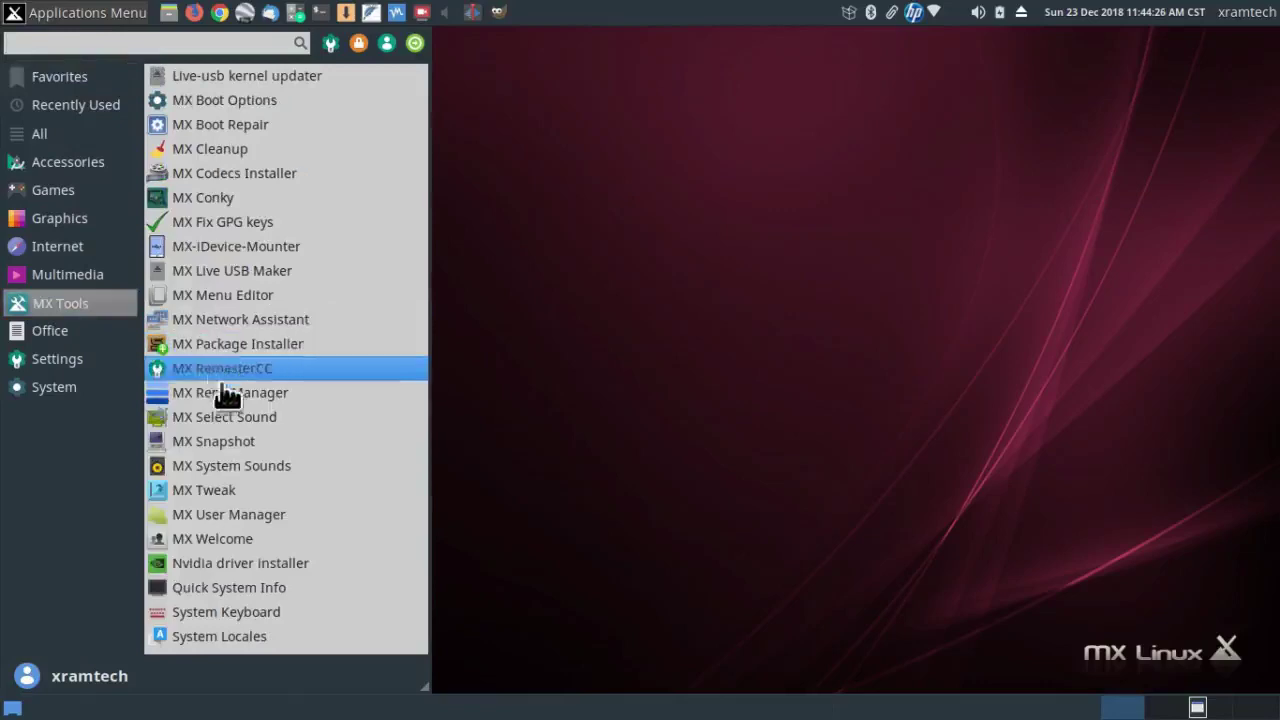
pyautogui.click(229, 589)
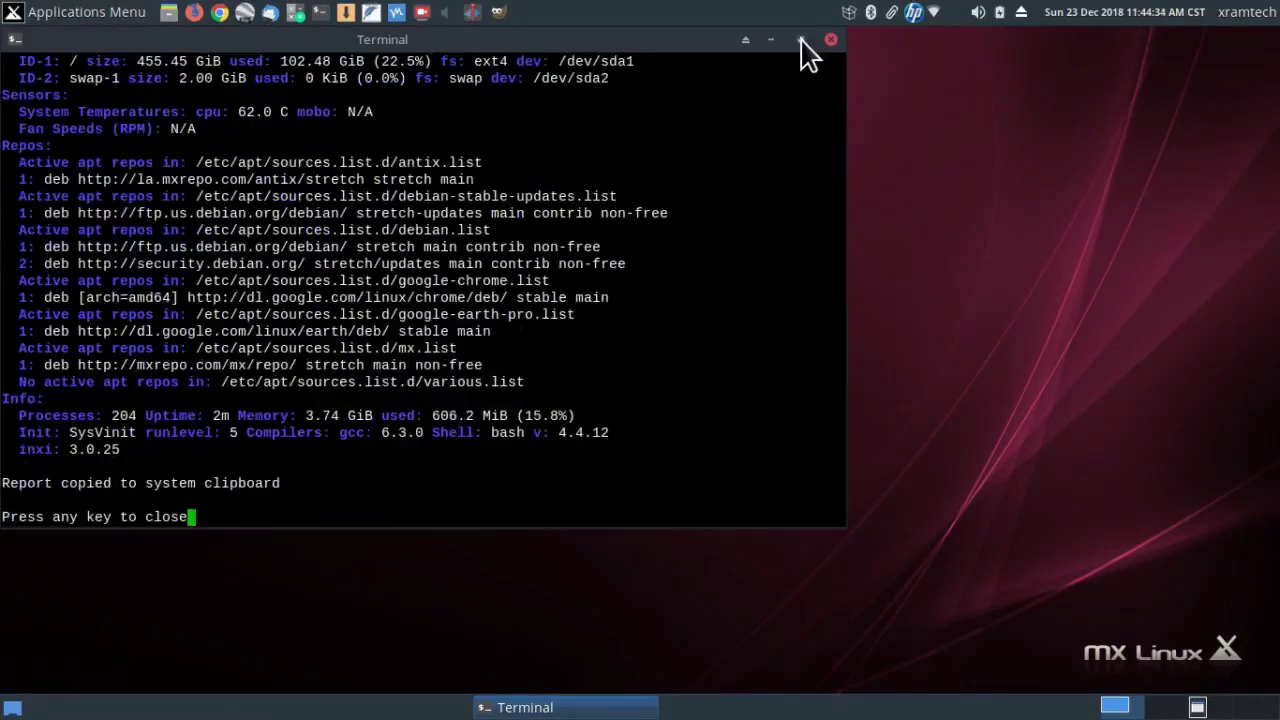
pyautogui.click(800, 40)
pyautogui.scroll(5, 900, 180)
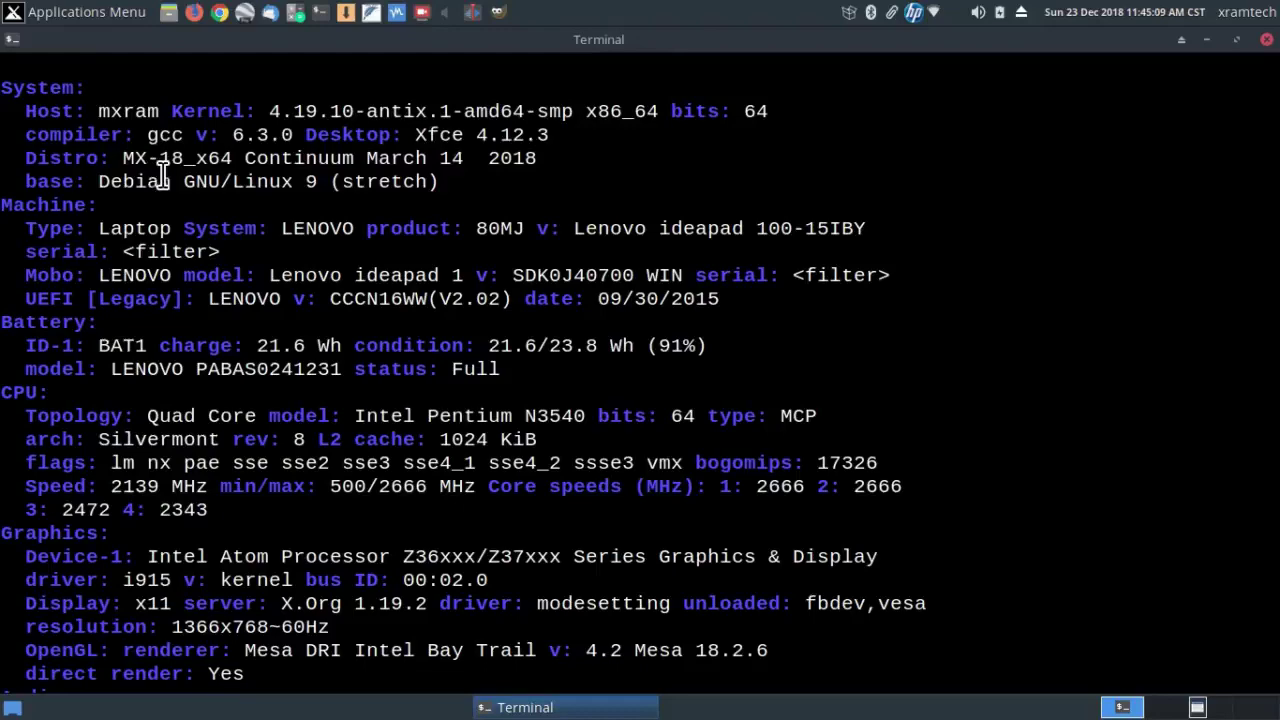
pyautogui.click(1266, 40)
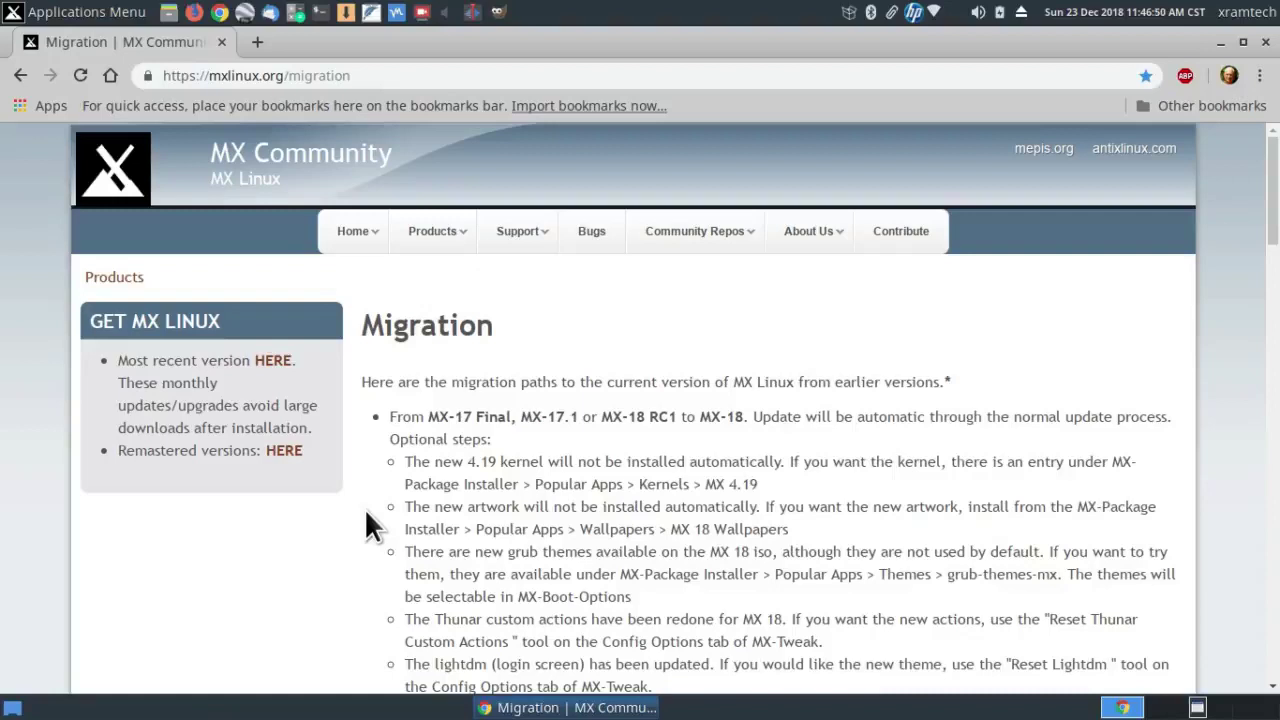
# - Switch to the empty workspace and launch MX Package Installer, authenticating with the administrative password
pyautogui.click(1197, 708)
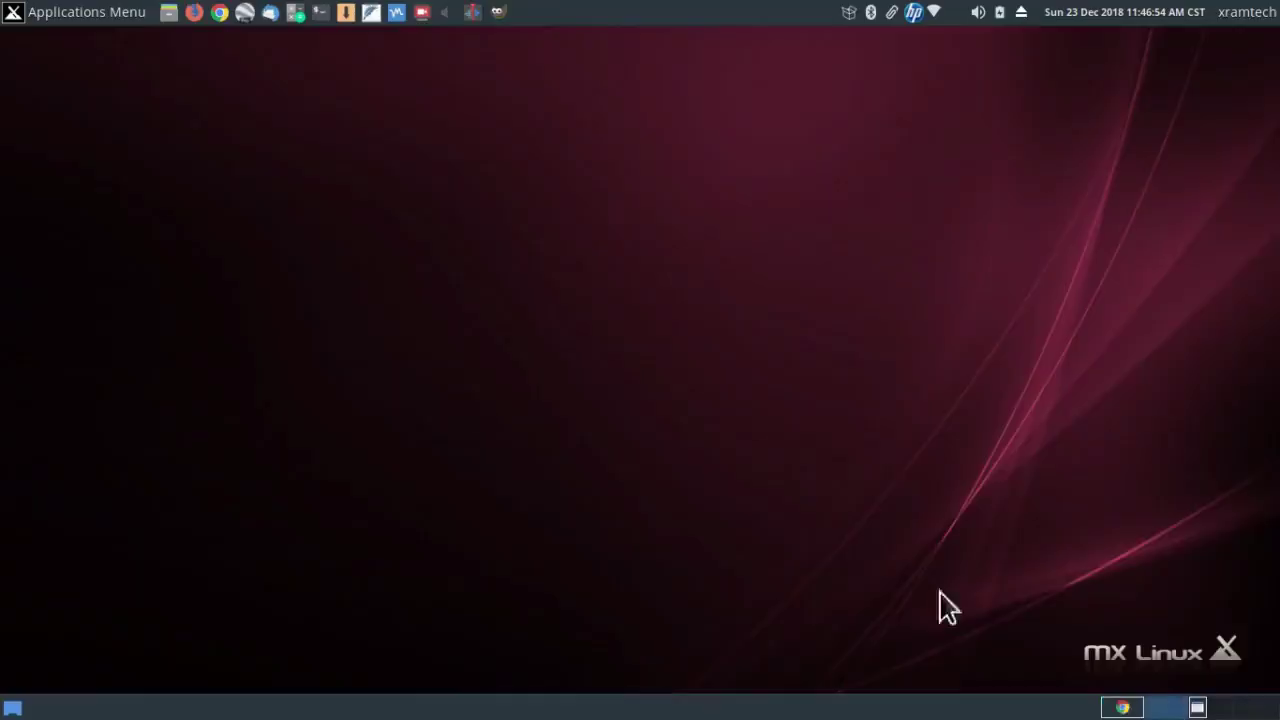
pyautogui.click(97, 16)
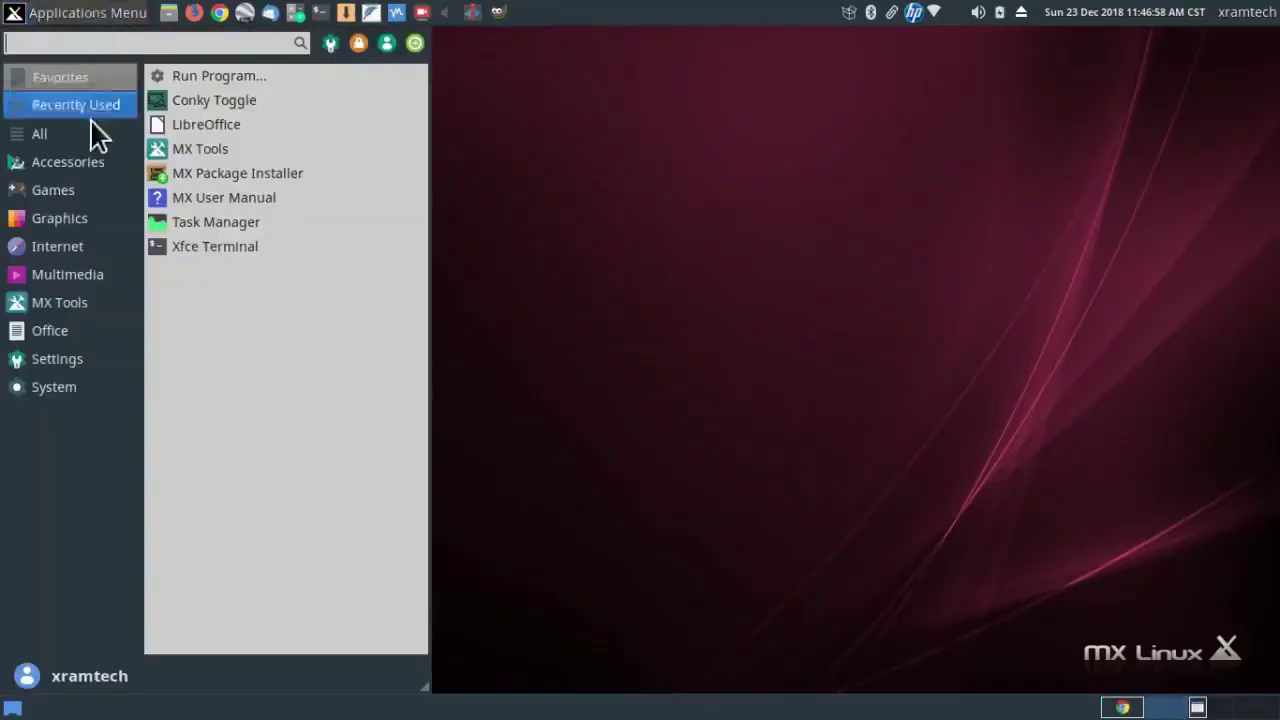
pyautogui.click(83, 299)
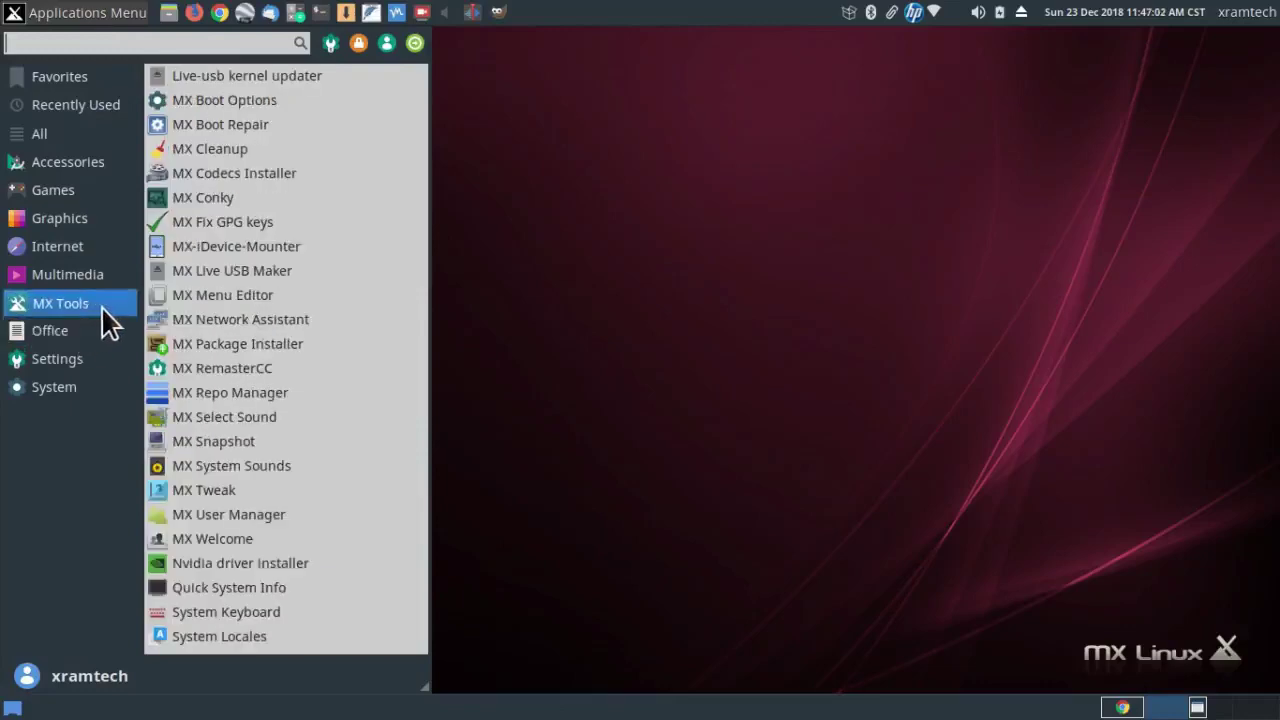
pyautogui.click(185, 346)
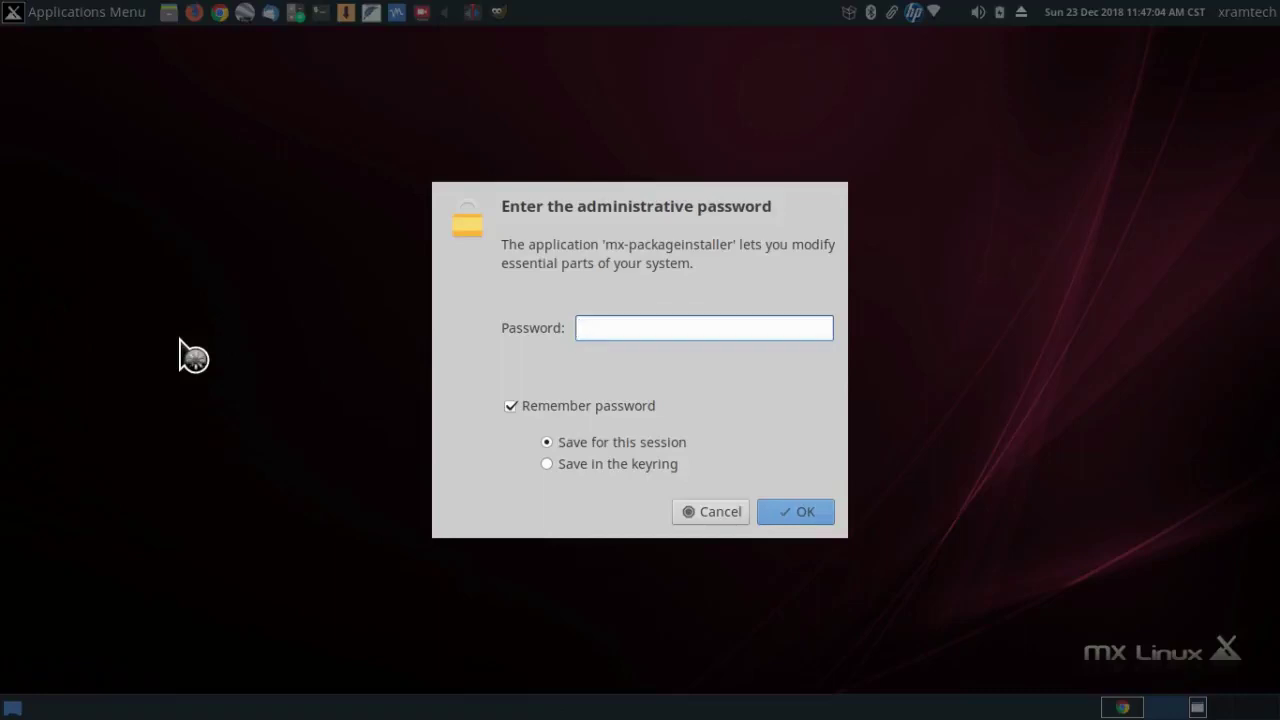
pyautogui.write('********')
pyautogui.click(790, 505)
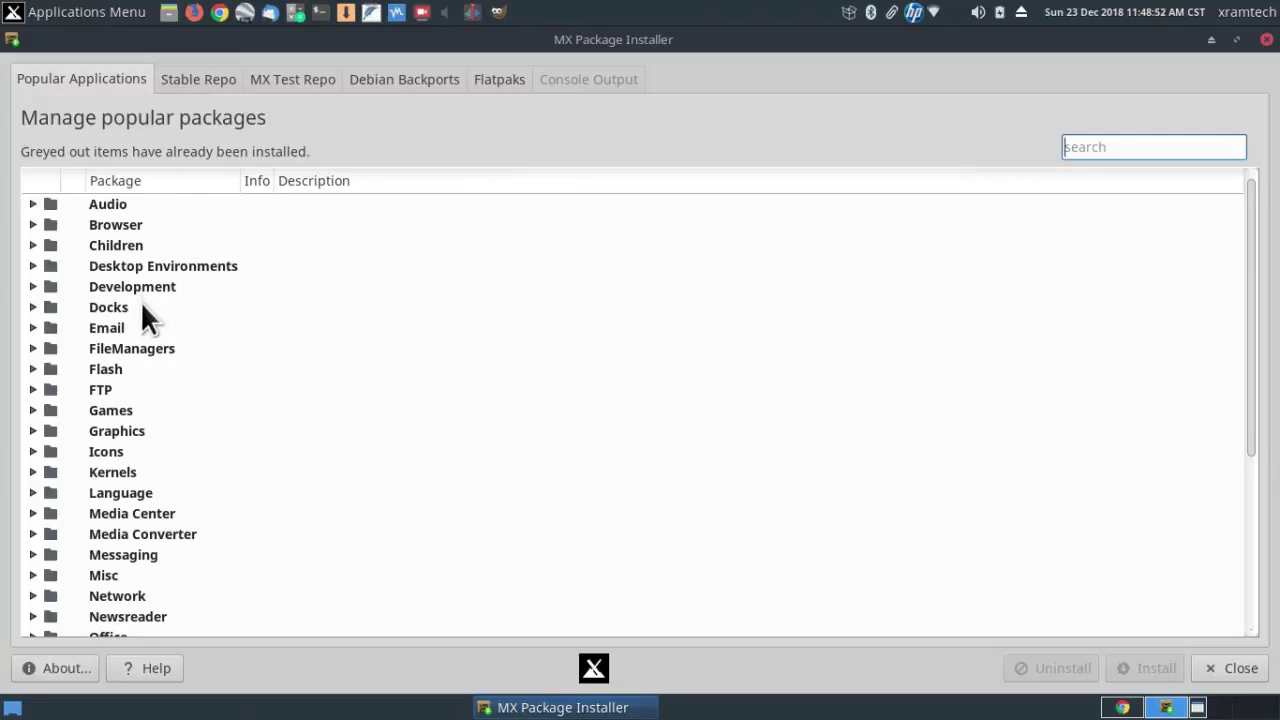
# - Install the MX 18 Wallpapers package from the popular Wallpapers category and acknowledge its completion
pyautogui.scroll(-3, 148, 488)
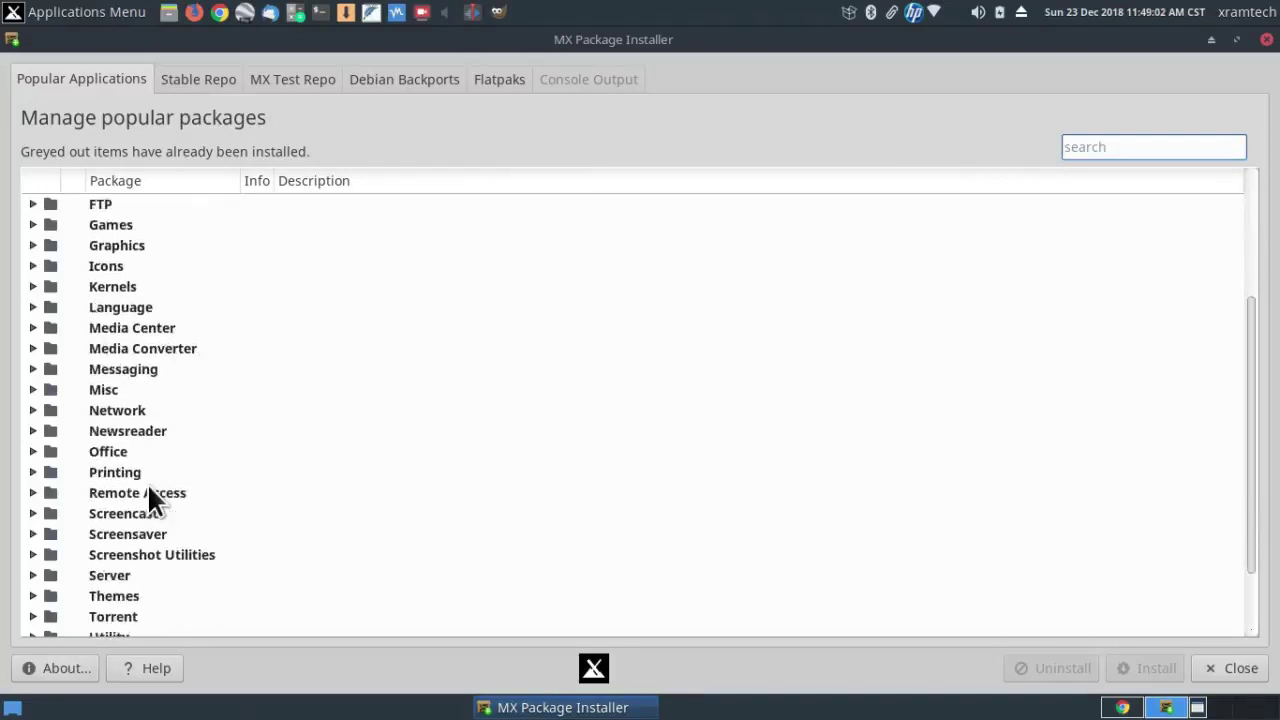
pyautogui.scroll(-2, 148, 488)
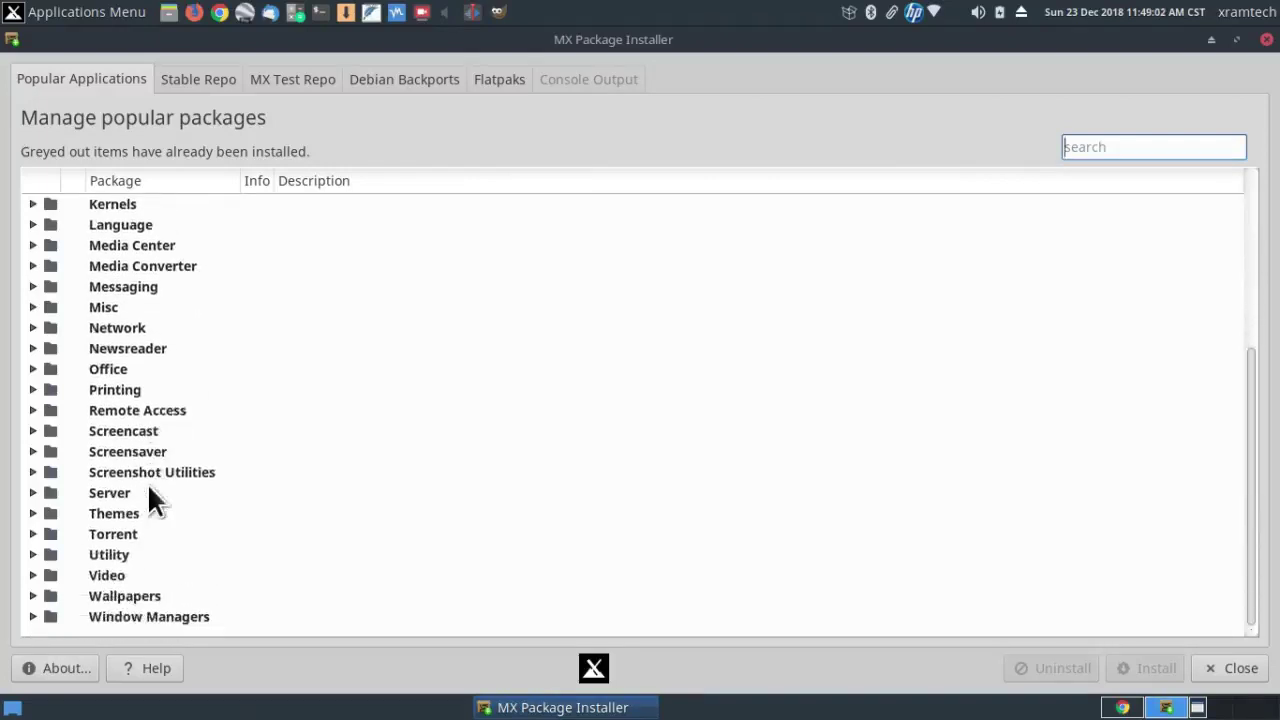
pyautogui.click(32, 597)
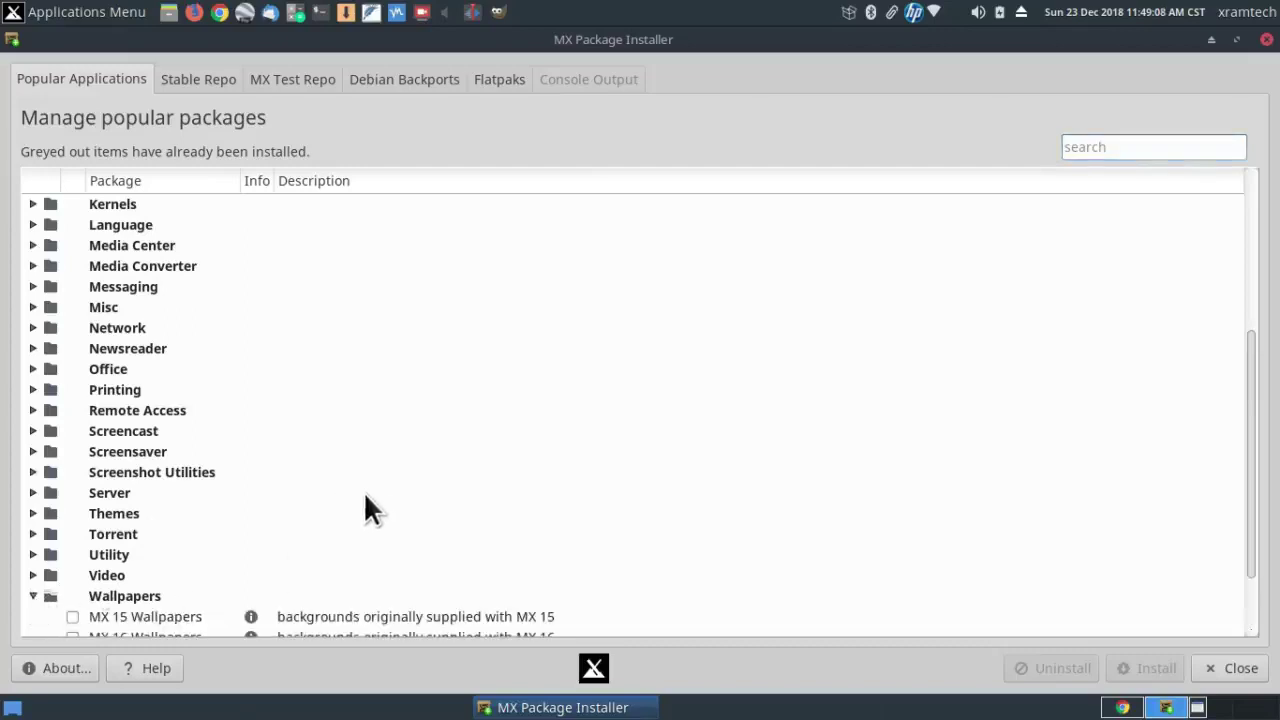
pyautogui.scroll(-2, 365, 495)
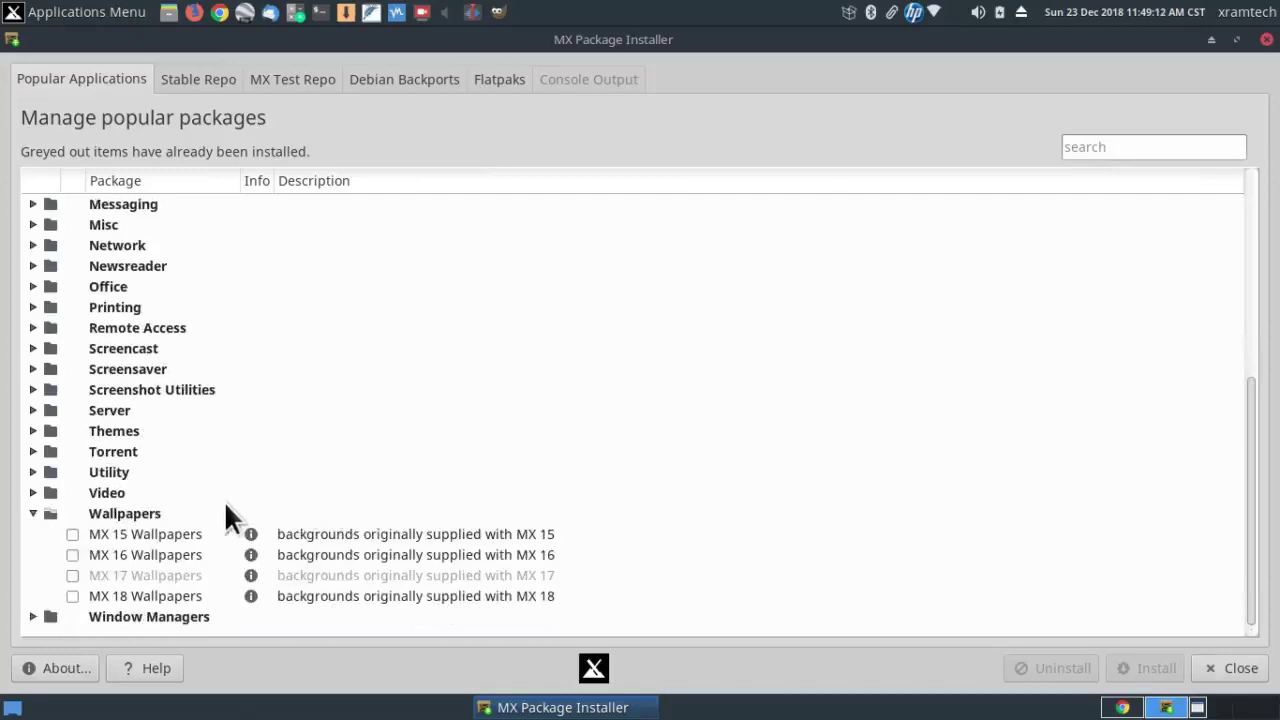
pyautogui.click(72, 596)
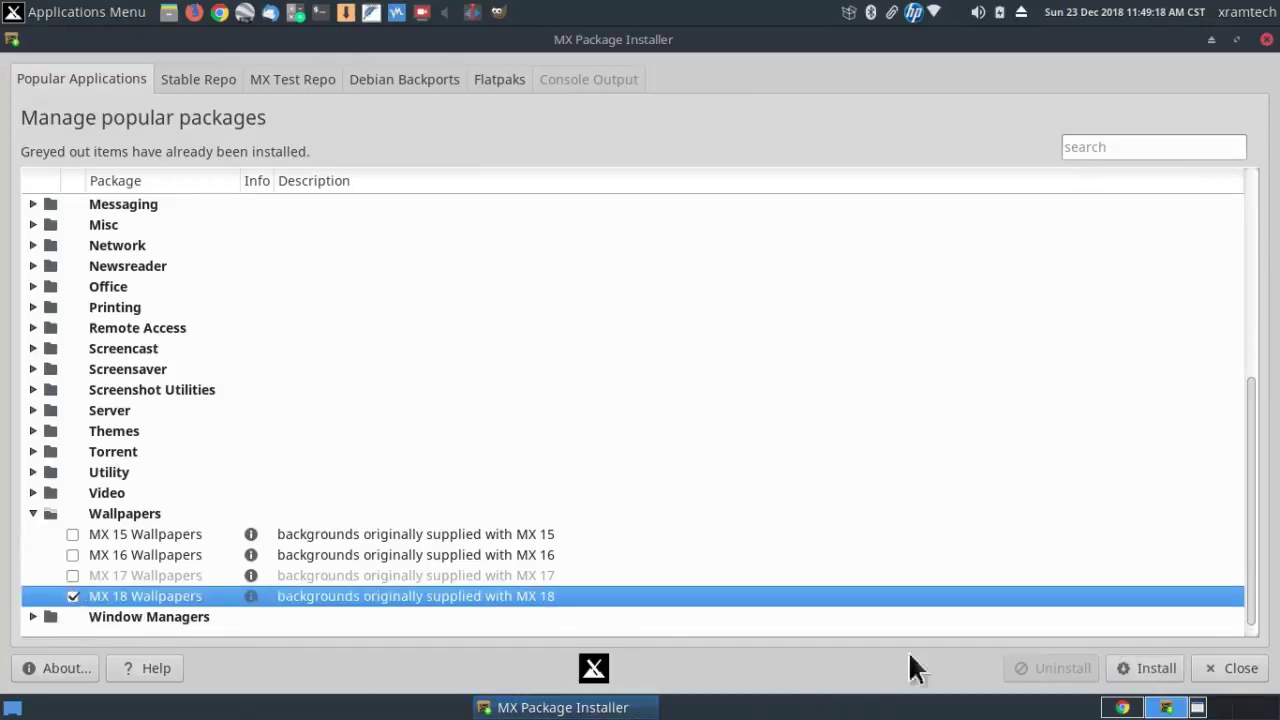
pyautogui.click(1134, 667)
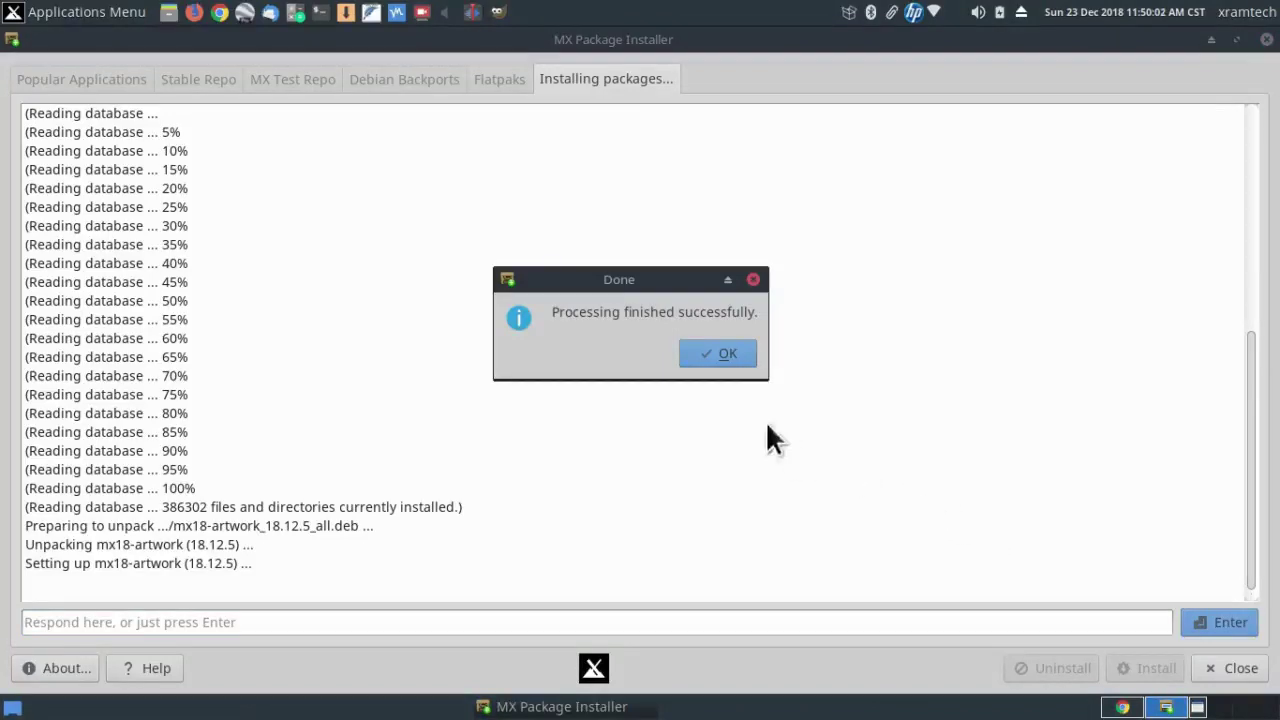
pyautogui.click(703, 354)
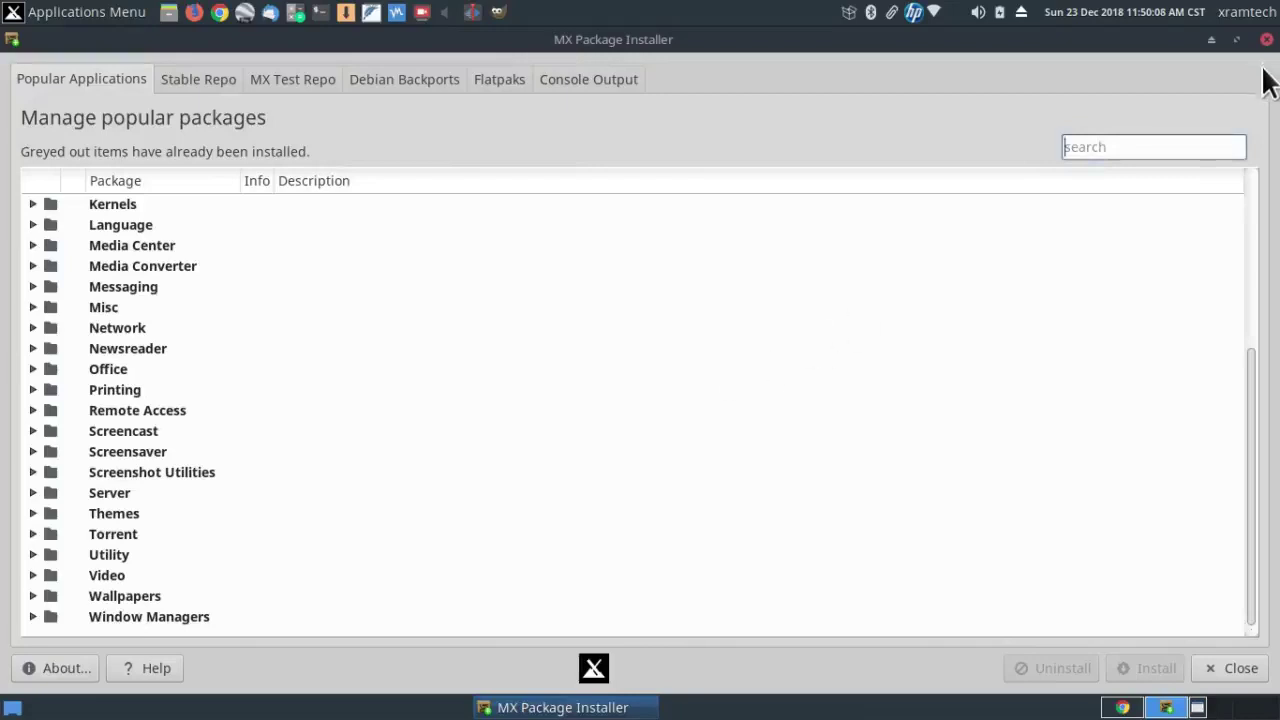
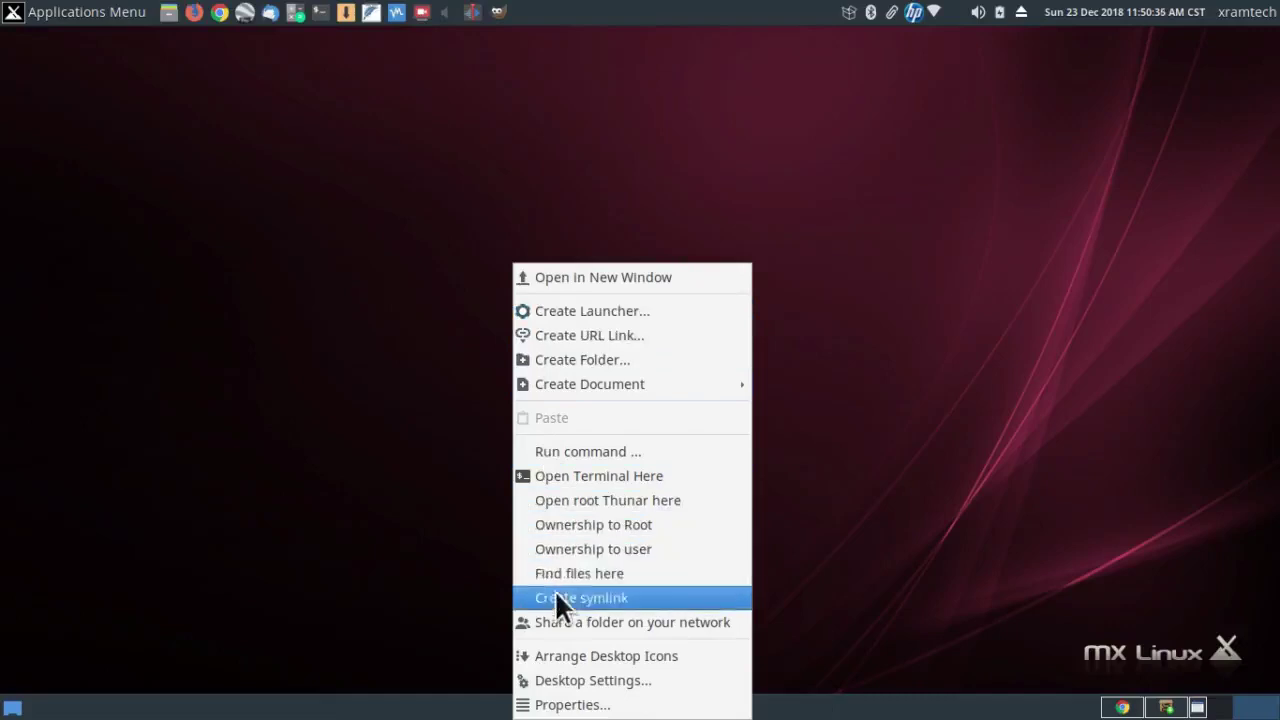
# - Open the desktop background settings from an empty workspace and move the dialog aside to uncover the desktop
pyautogui.click(570, 684)
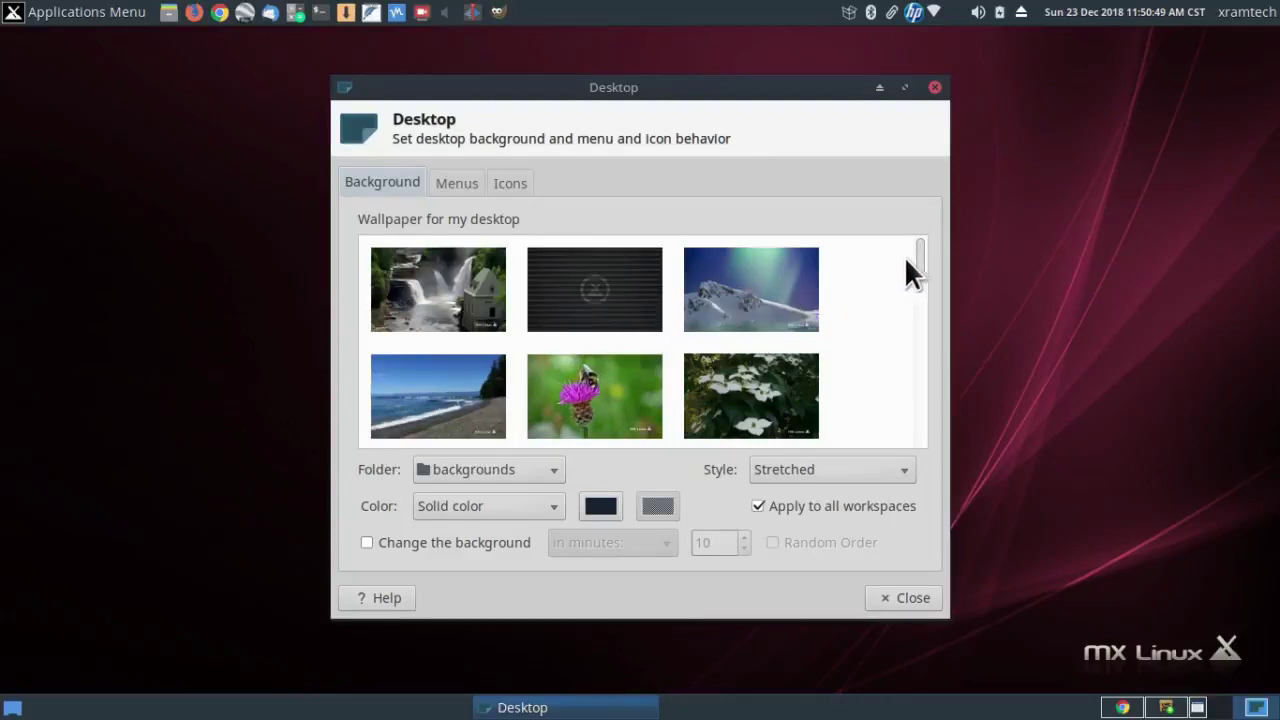
pyautogui.scroll(-1, 908, 266)
pyautogui.moveTo(518, 85); pyautogui.dragTo(842, 83)
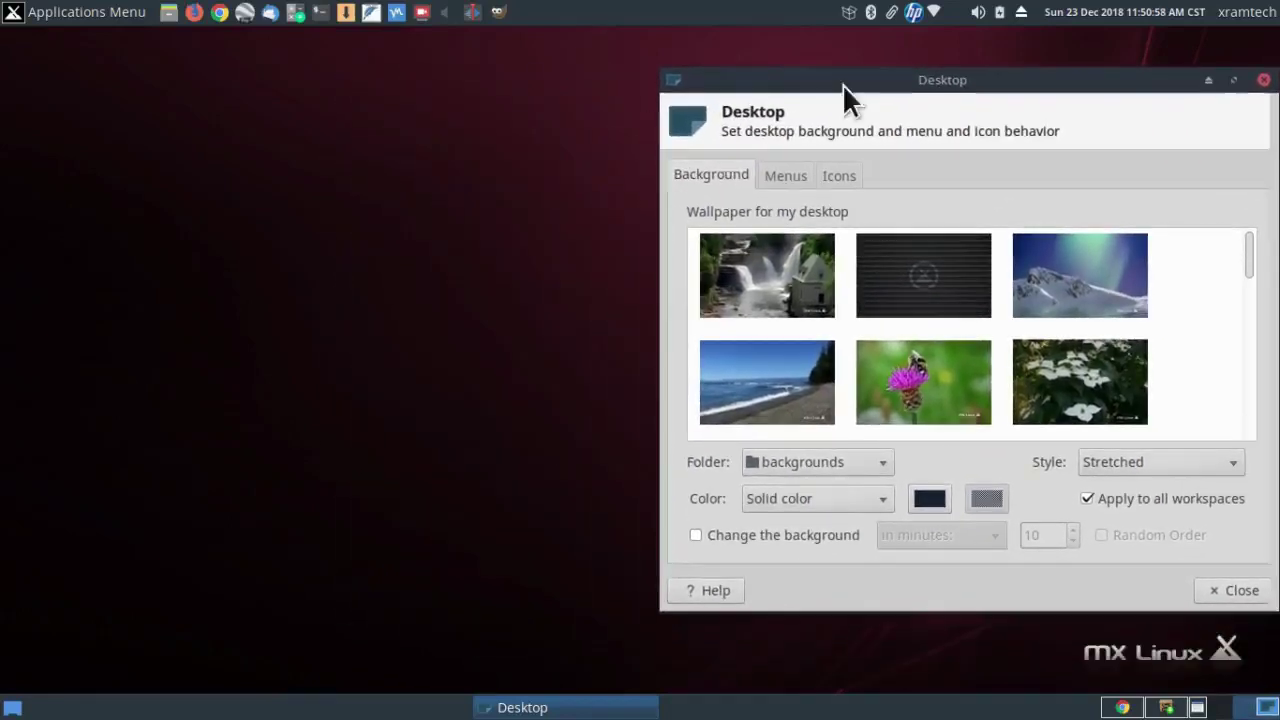
# - Preview the waterfall, dark ribbed, aurora mountain, beach, bee on thistle and white blossom wallpapers on the desktop
pyautogui.click(760, 269)
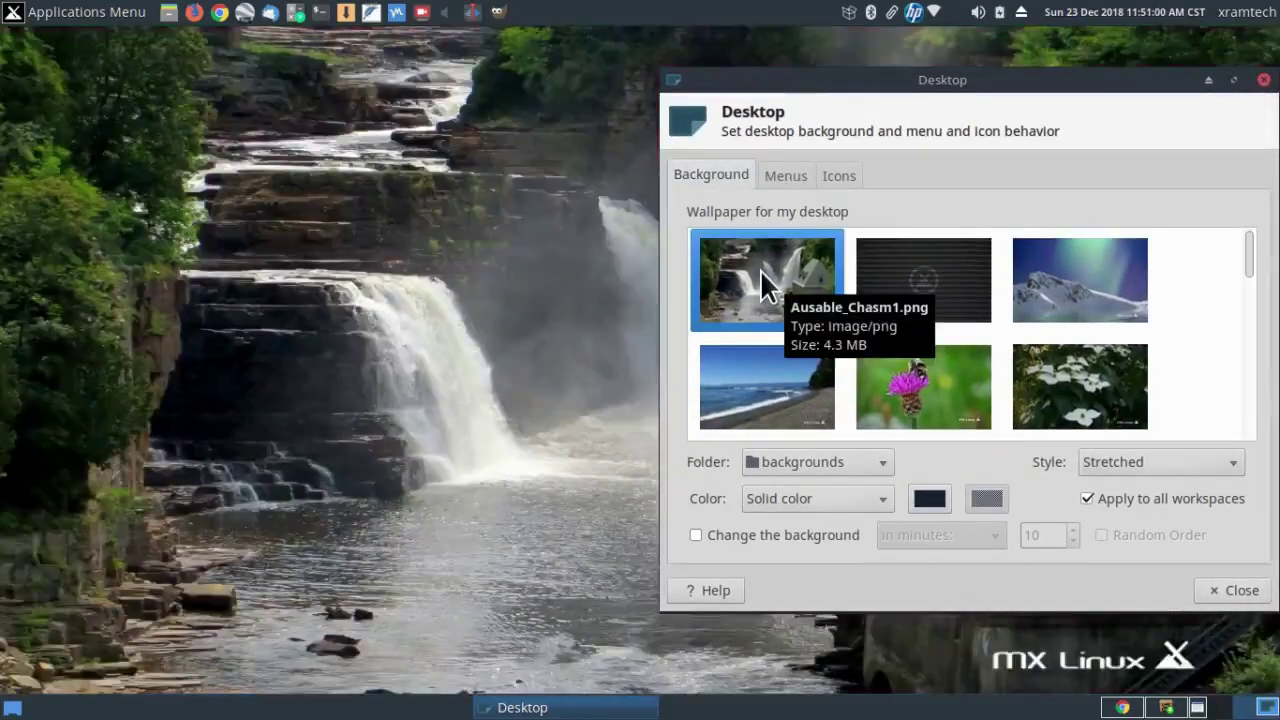
pyautogui.click(902, 284)
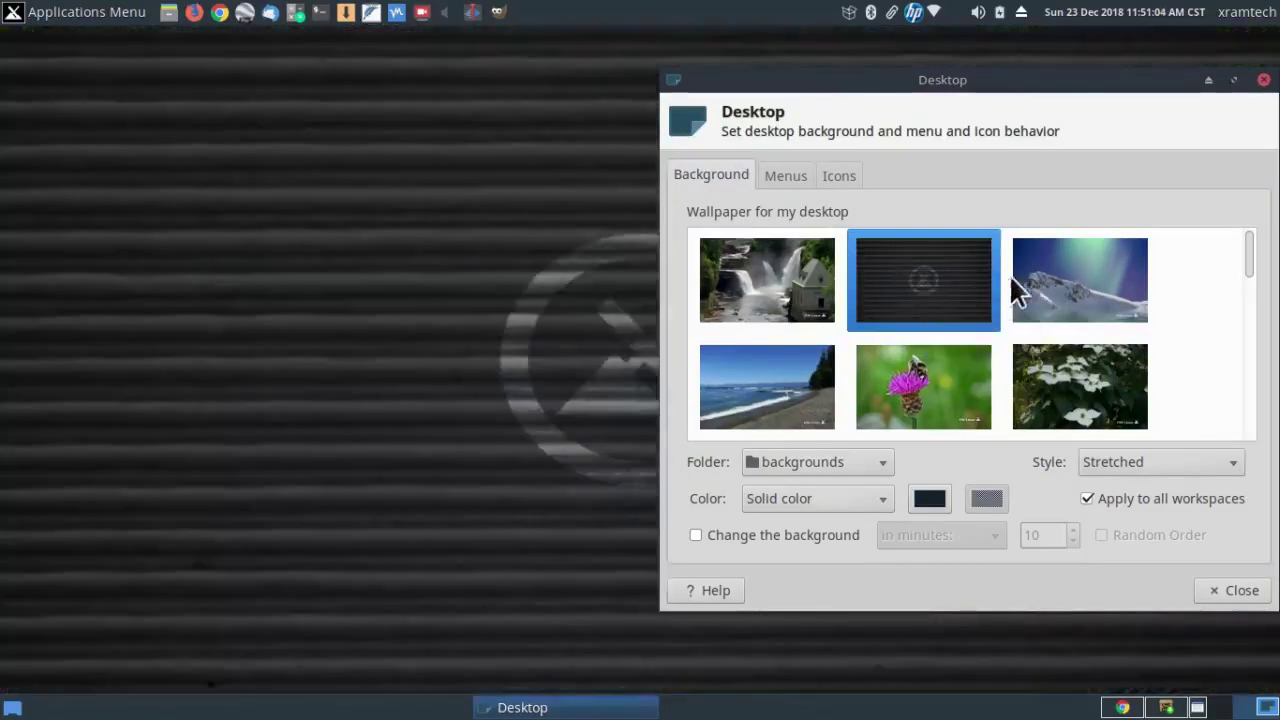
pyautogui.click(1042, 277)
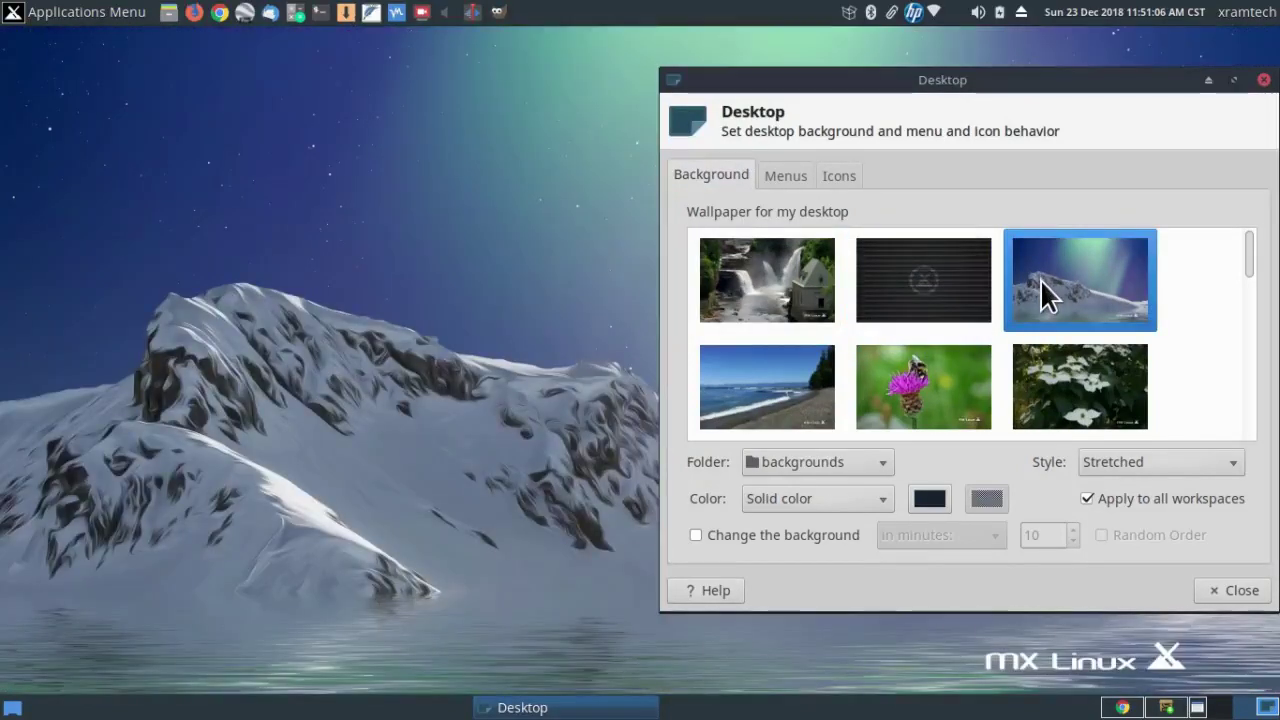
pyautogui.click(740, 397)
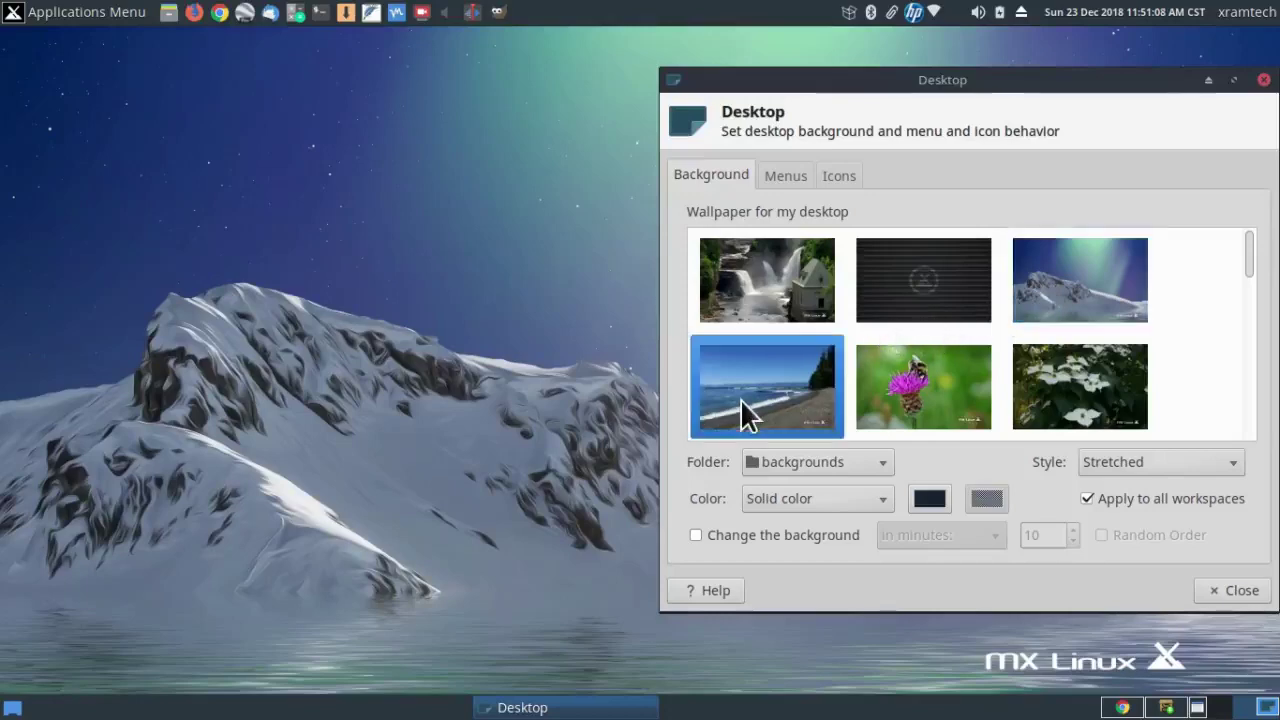
pyautogui.click(916, 389)
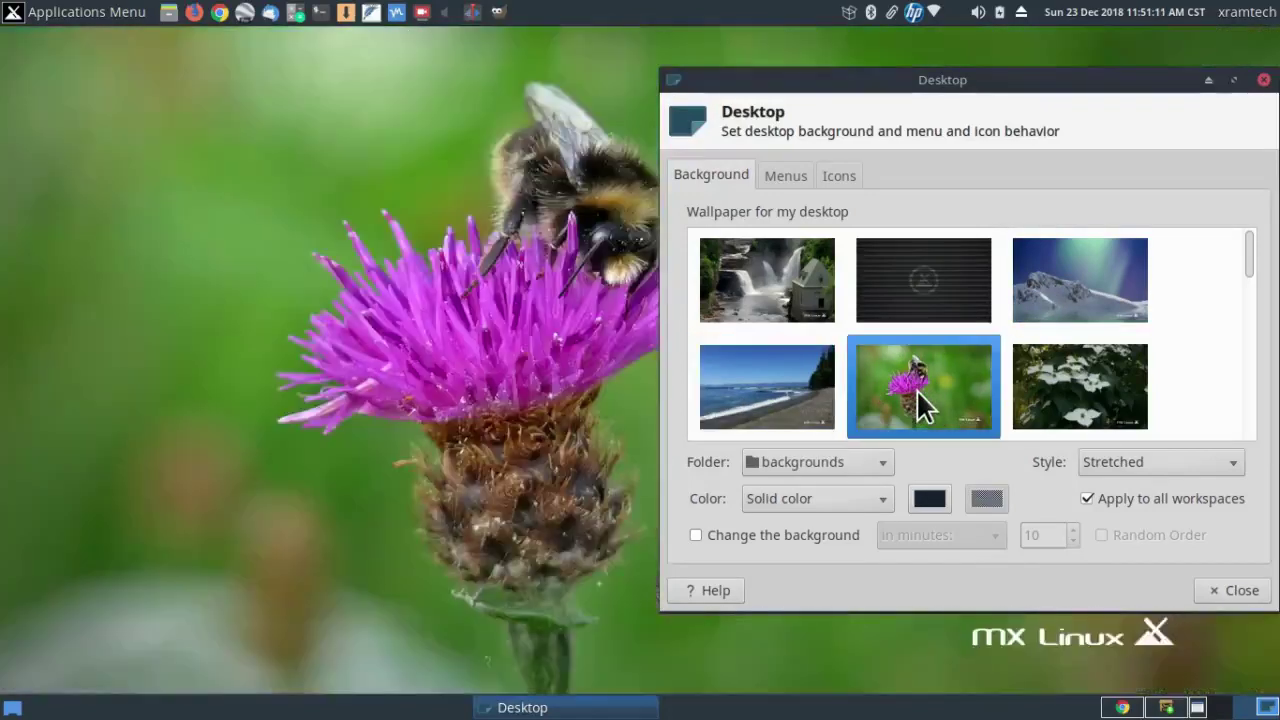
pyautogui.click(1035, 385)
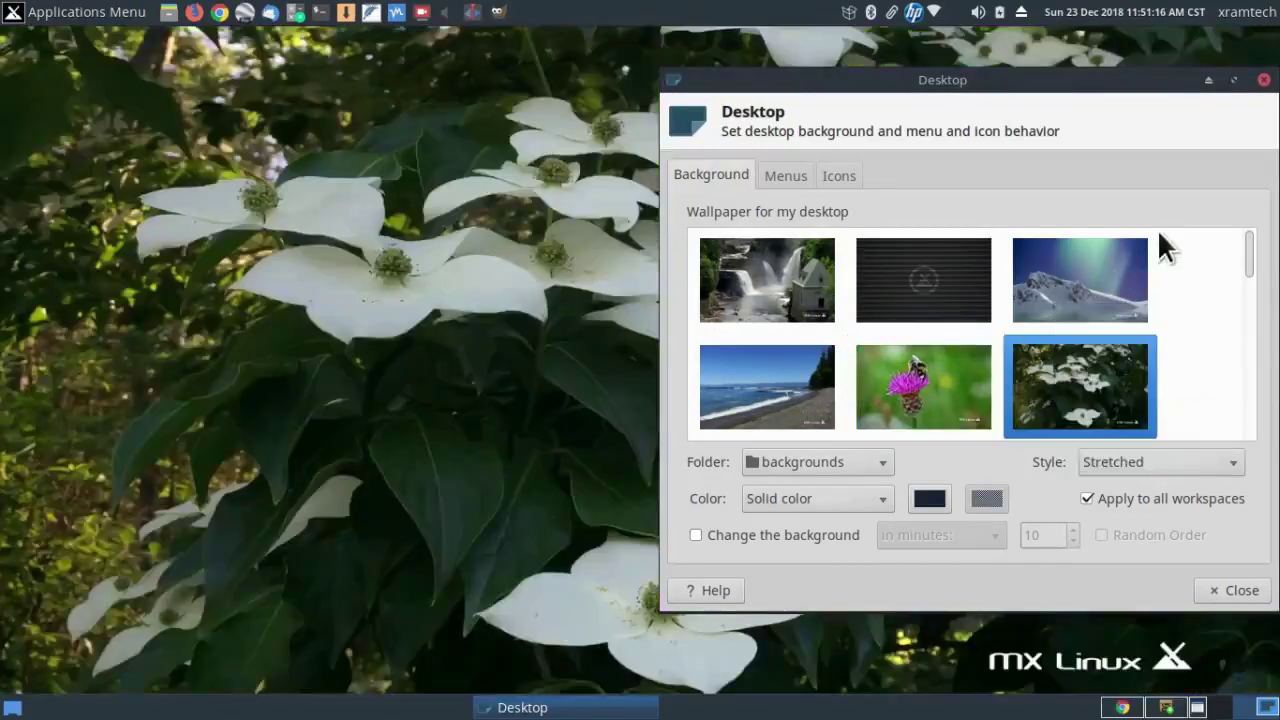
# - Preview the dewdrop dandelion, dark blue line pattern and plain teal wallpapers on the desktop
pyautogui.scroll(-2, 791, 405)
pyautogui.click(792, 340)
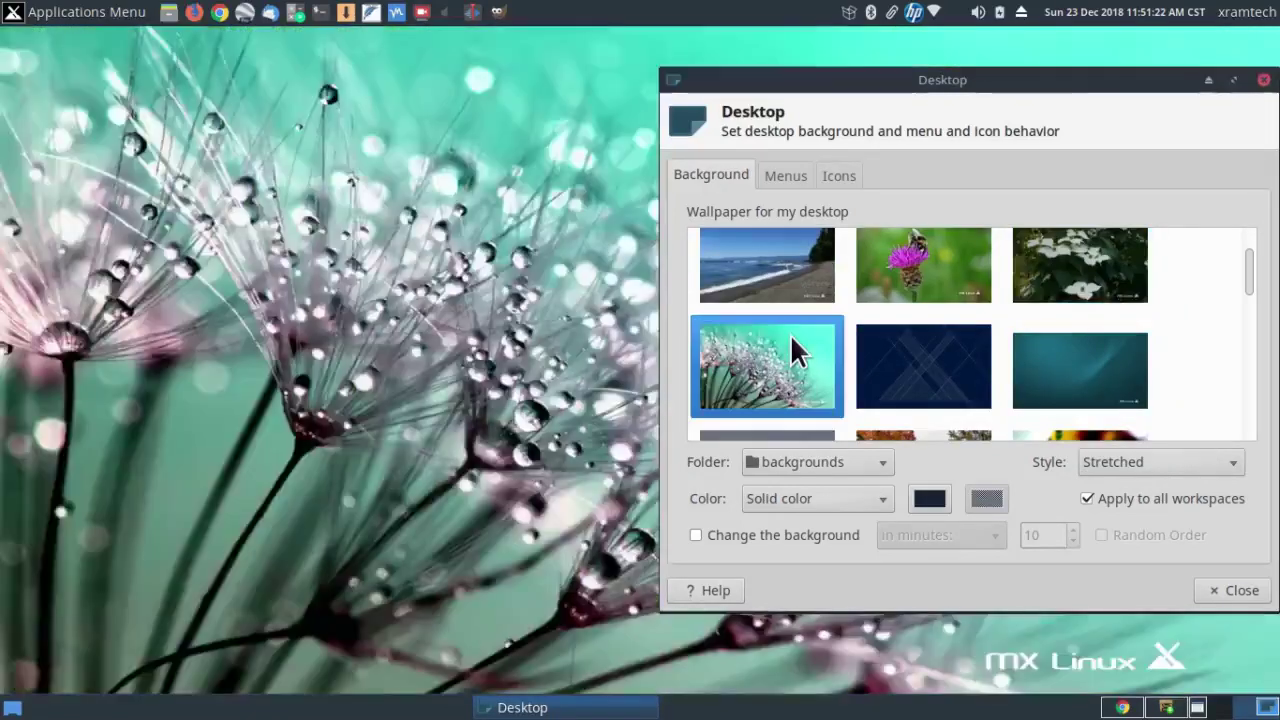
pyautogui.click(895, 365)
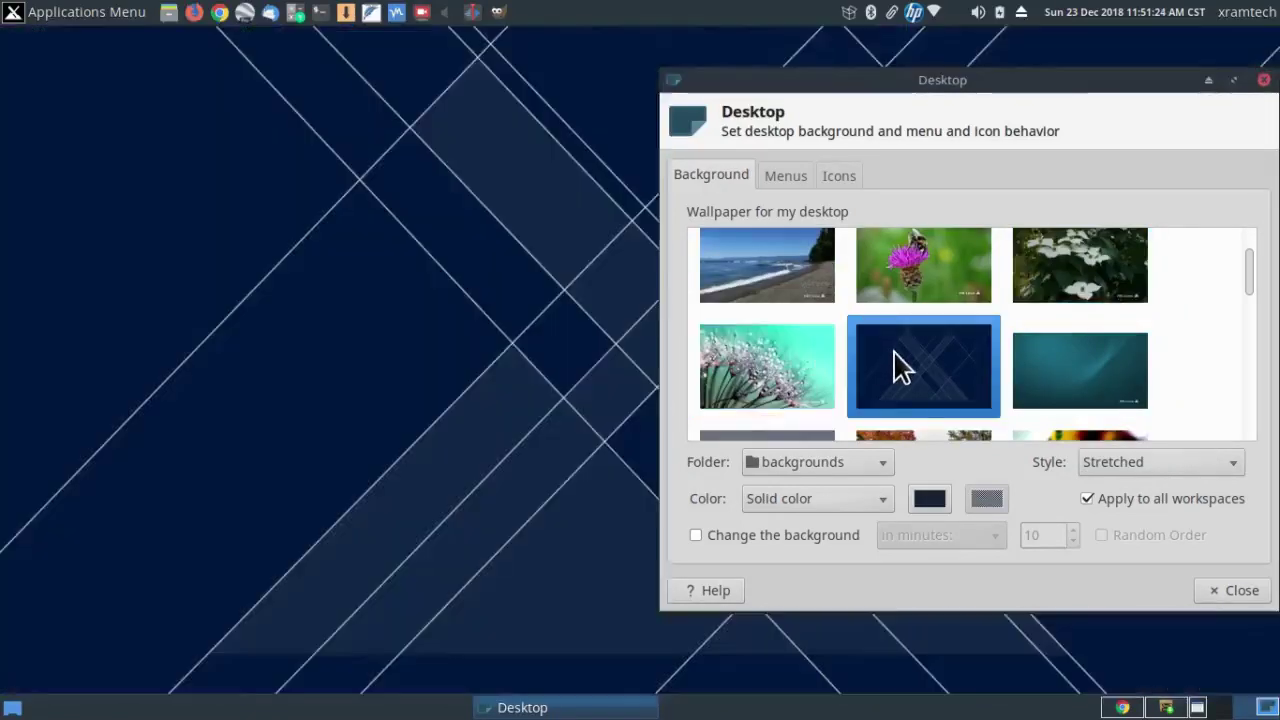
pyautogui.click(1027, 354)
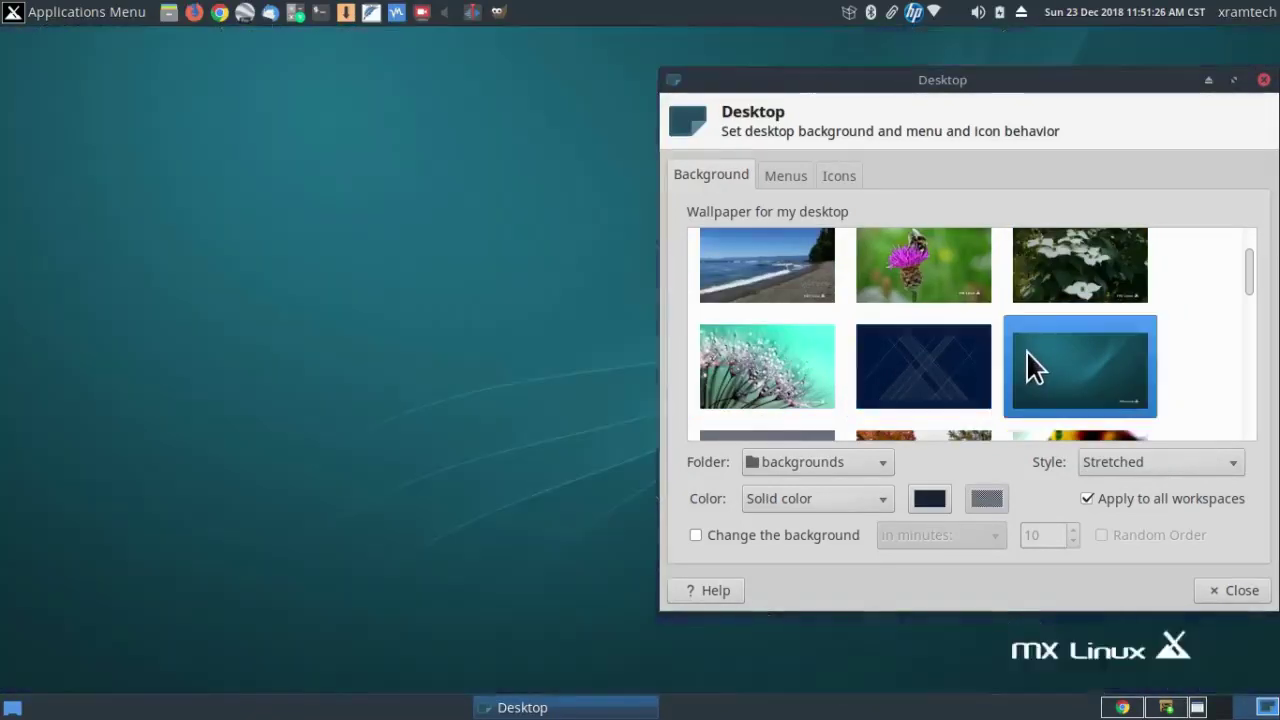
# - Preview the red roof, autumn trees, white daisy, green mountain, brown logo panel and pink geometric wallpapers
pyautogui.scroll(-1, 1249, 288)
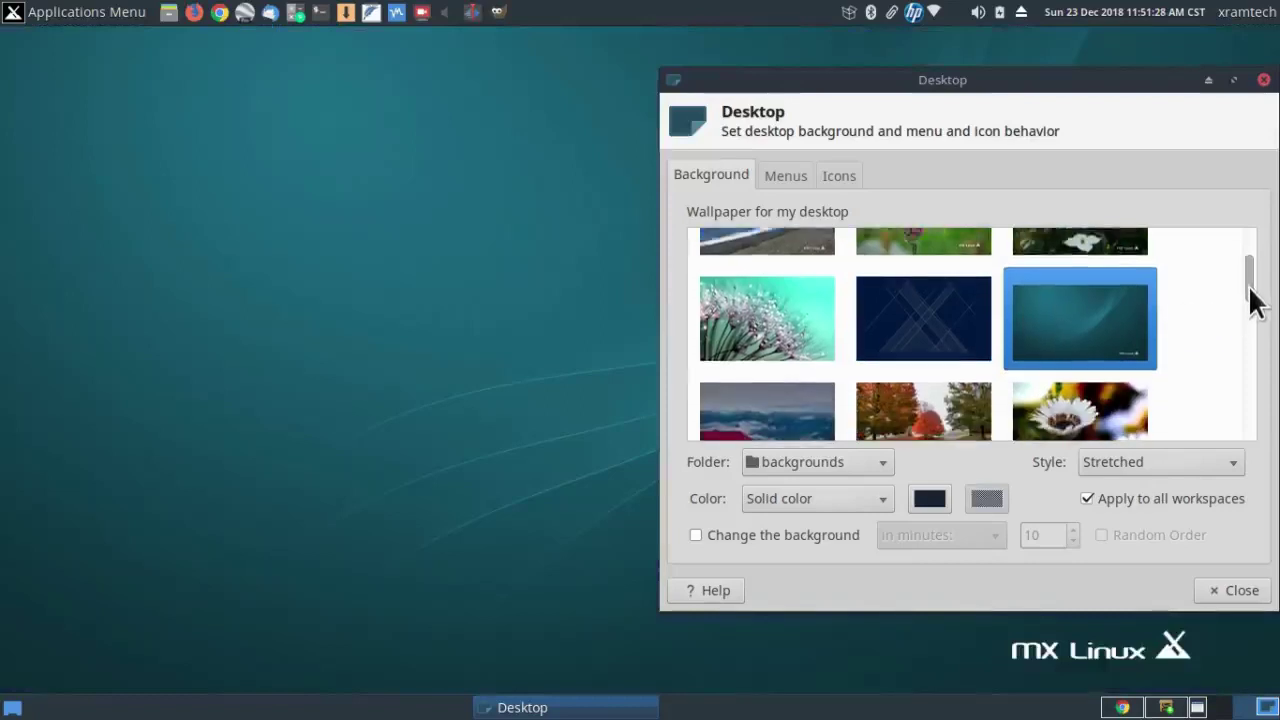
pyautogui.moveTo(1249, 287); pyautogui.dragTo(1249, 306)
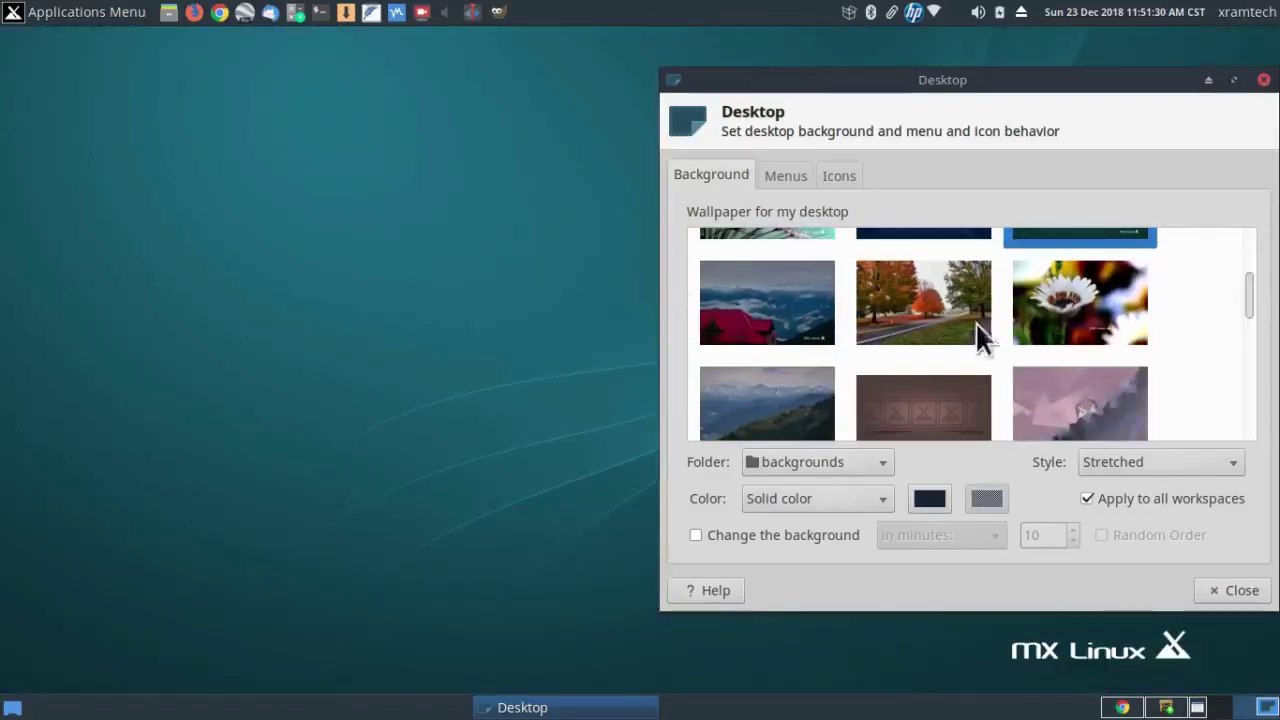
pyautogui.click(779, 327)
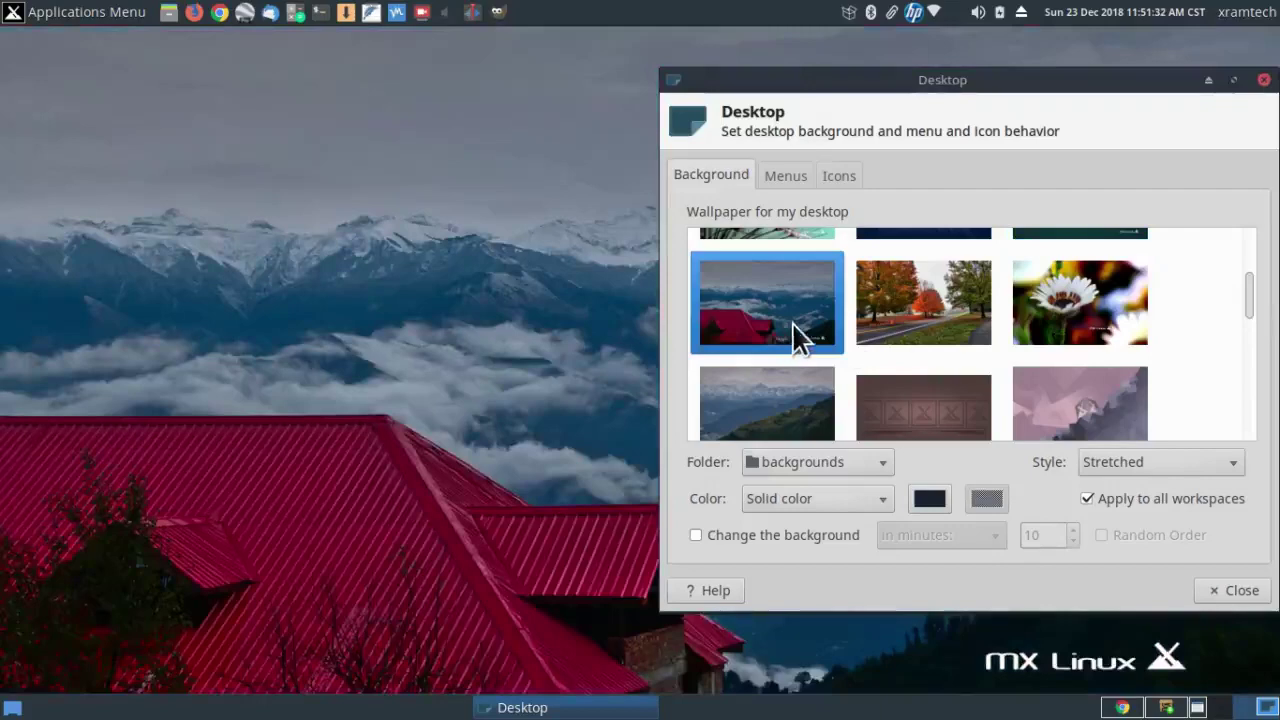
pyautogui.click(884, 307)
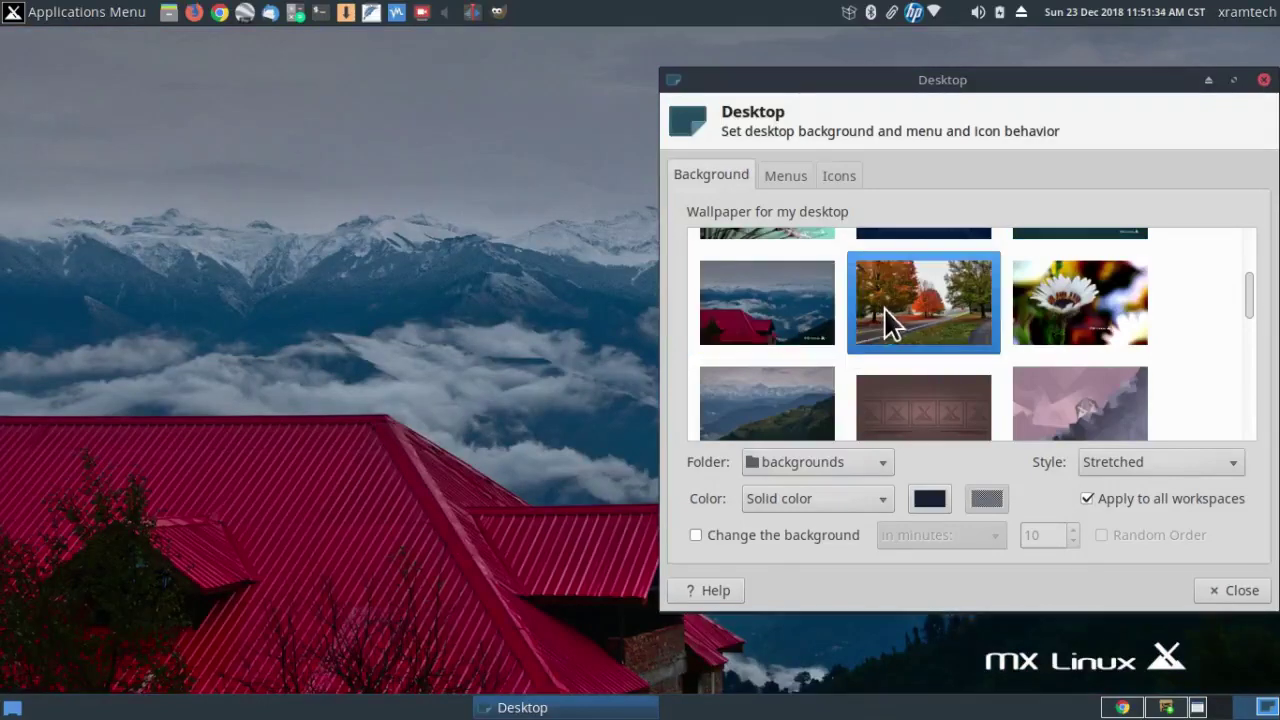
pyautogui.click(1040, 310)
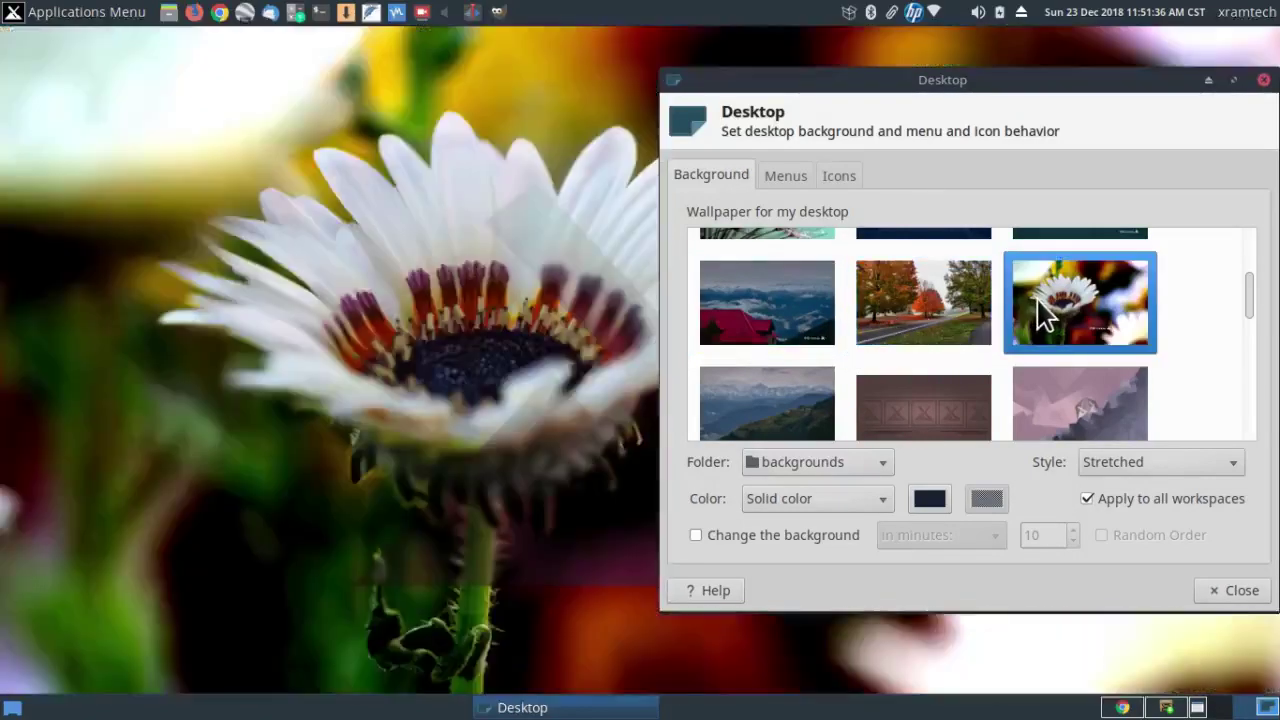
pyautogui.click(739, 412)
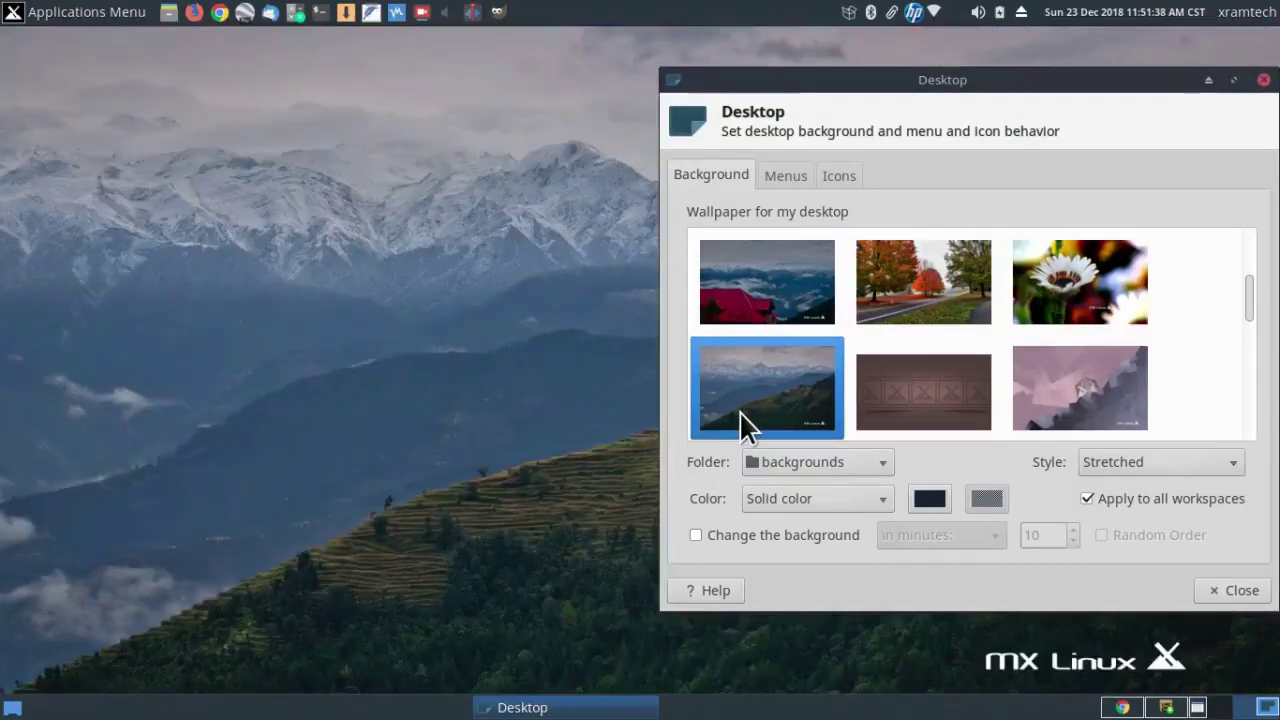
pyautogui.click(868, 405)
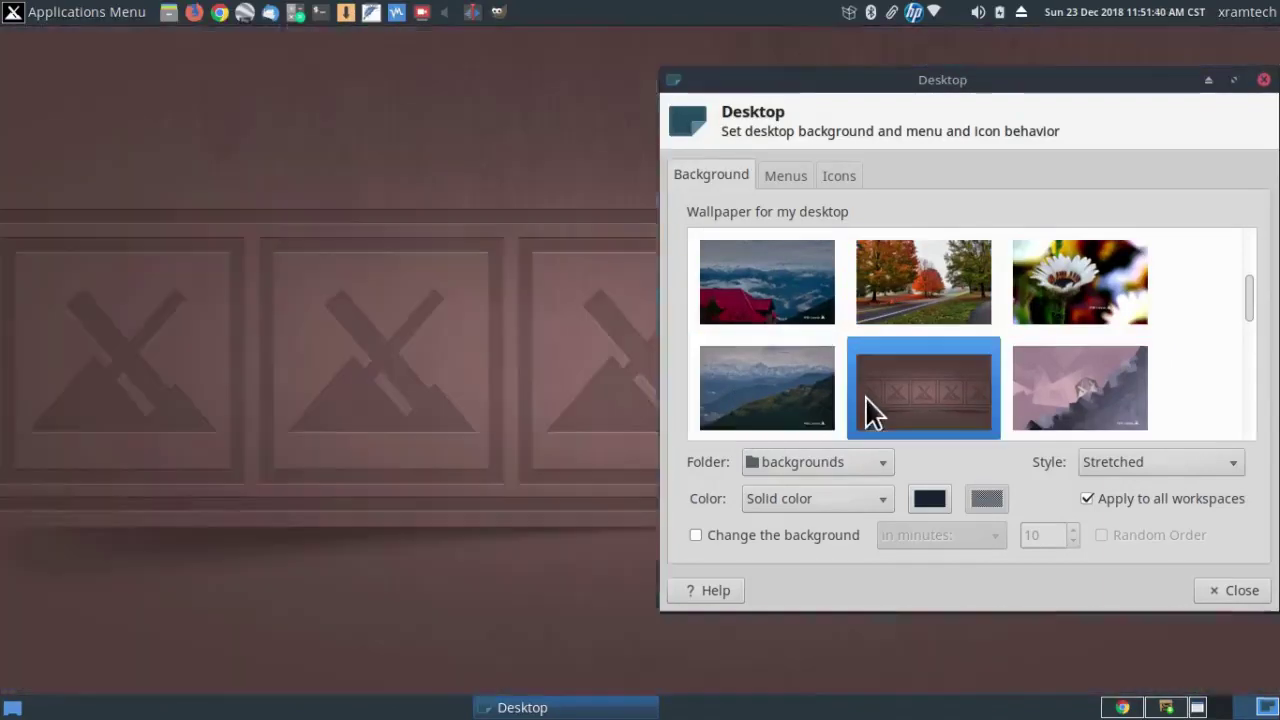
pyautogui.click(1018, 378)
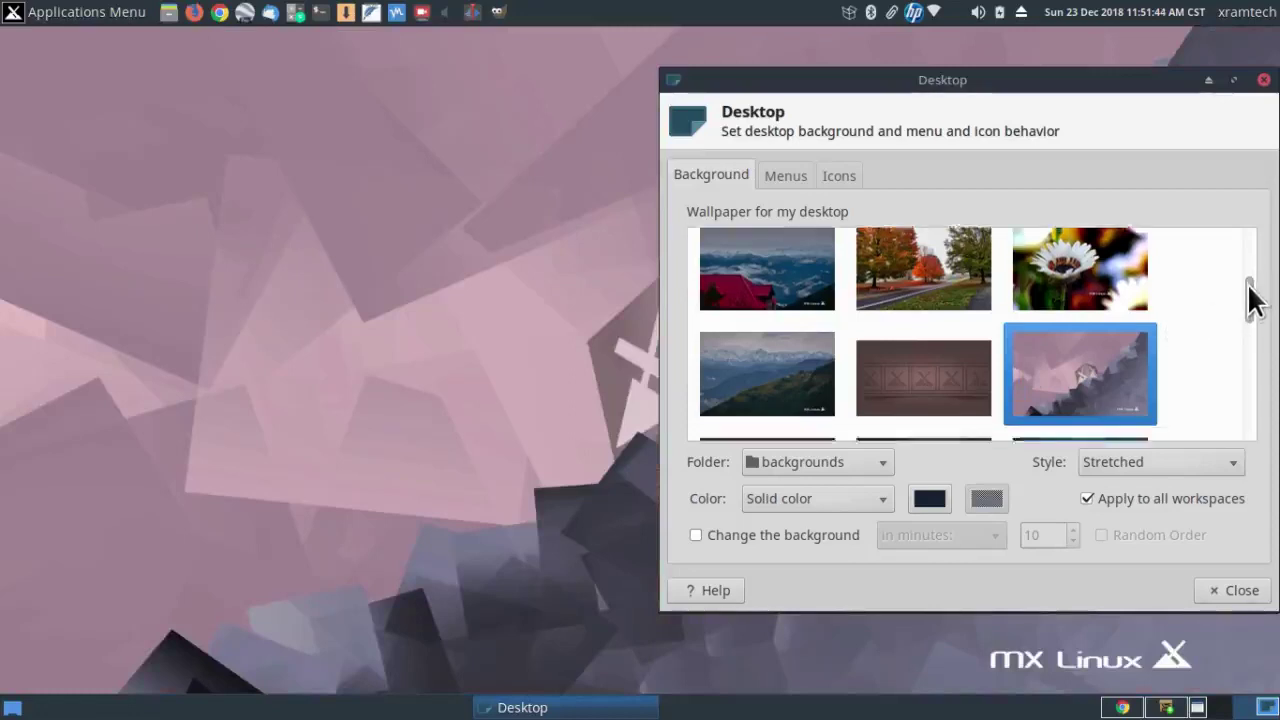
# - Preview the dark grey triangle, dark grey with yellow stripe and teal curve wallpapers on the desktop
pyautogui.moveTo(1251, 294); pyautogui.dragTo(1252, 332)
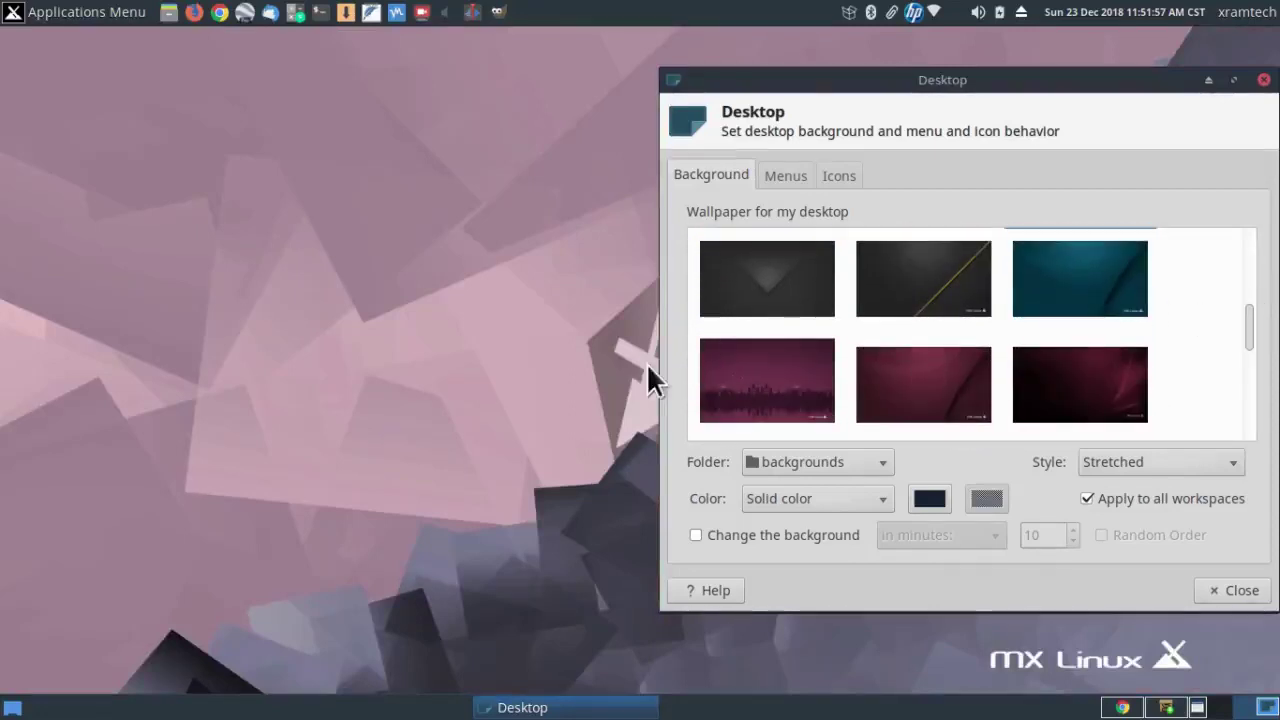
pyautogui.click(755, 283)
pyautogui.click(923, 277)
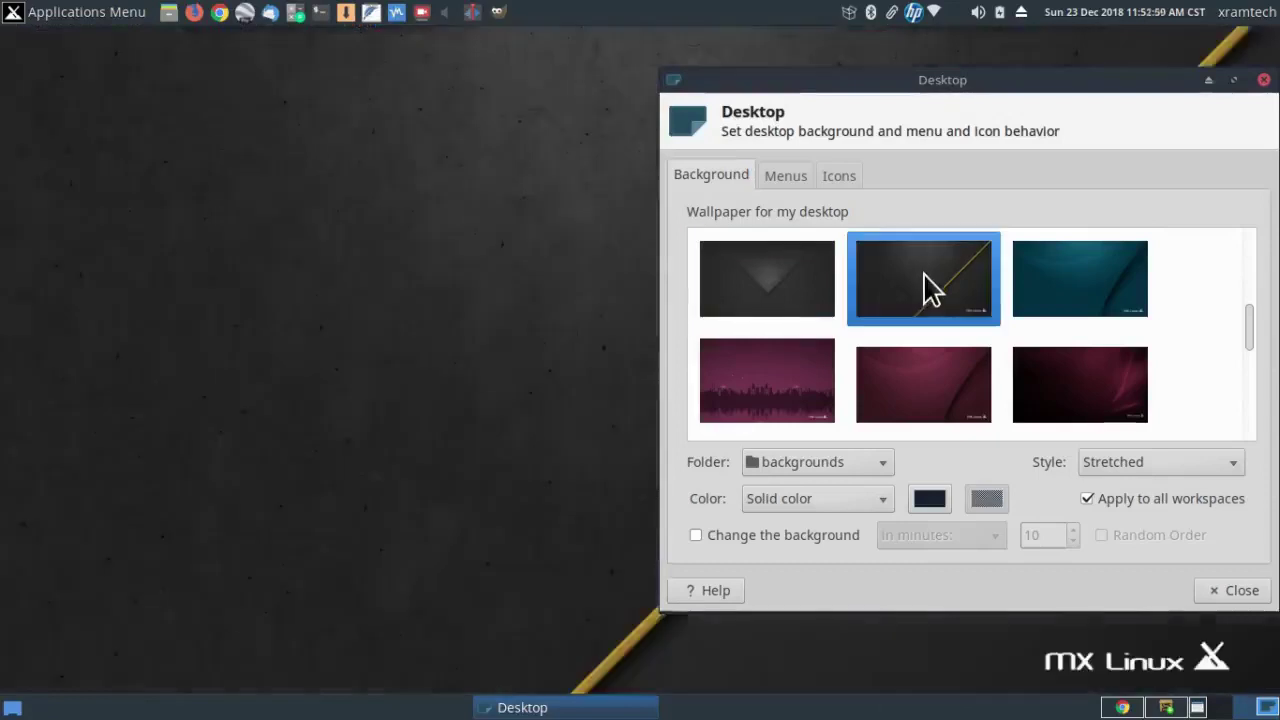
pyautogui.click(1030, 290)
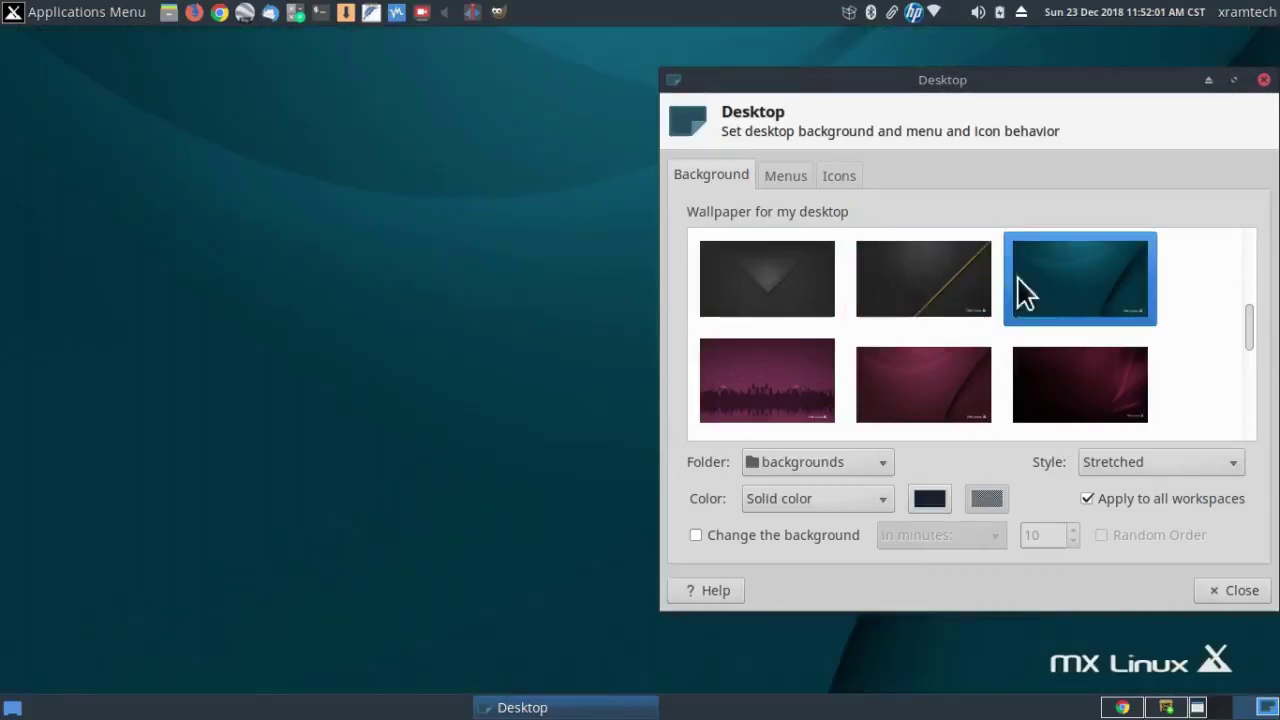
# - Preview the purple city skyline, maroon curve and dark crimson streak wallpapers on the desktop
pyautogui.click(785, 401)
pyautogui.click(896, 385)
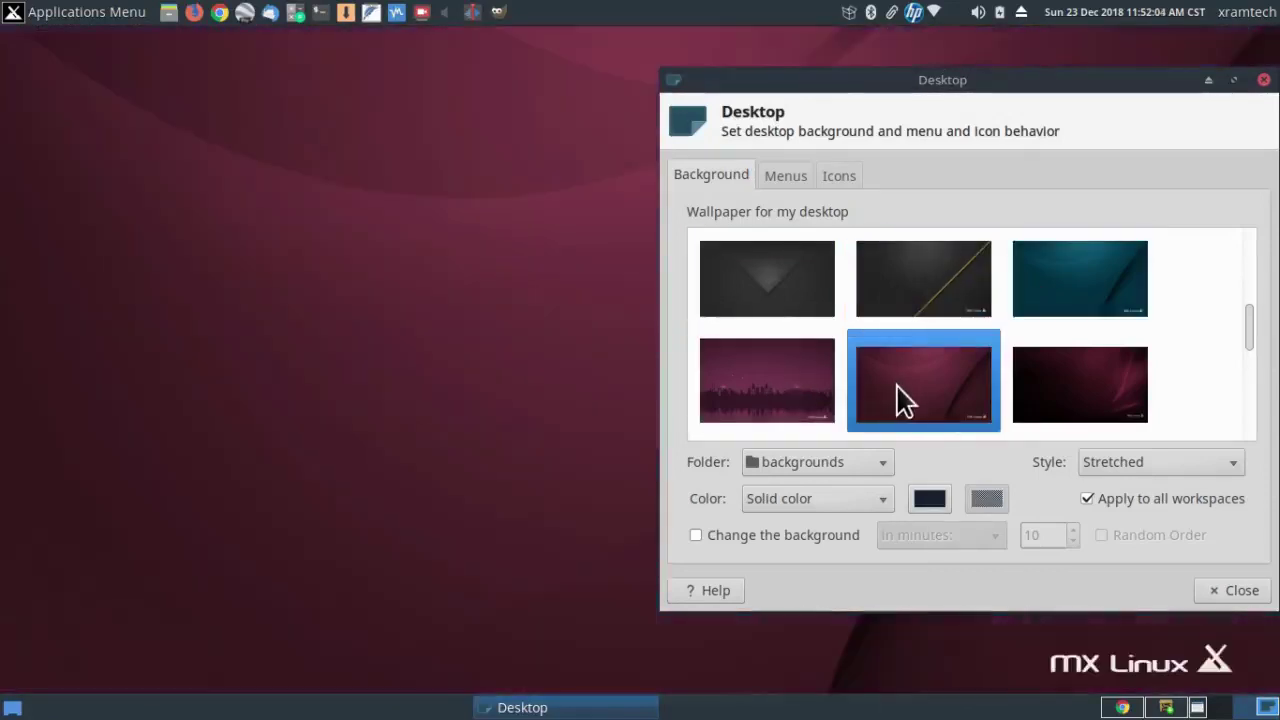
pyautogui.click(1075, 378)
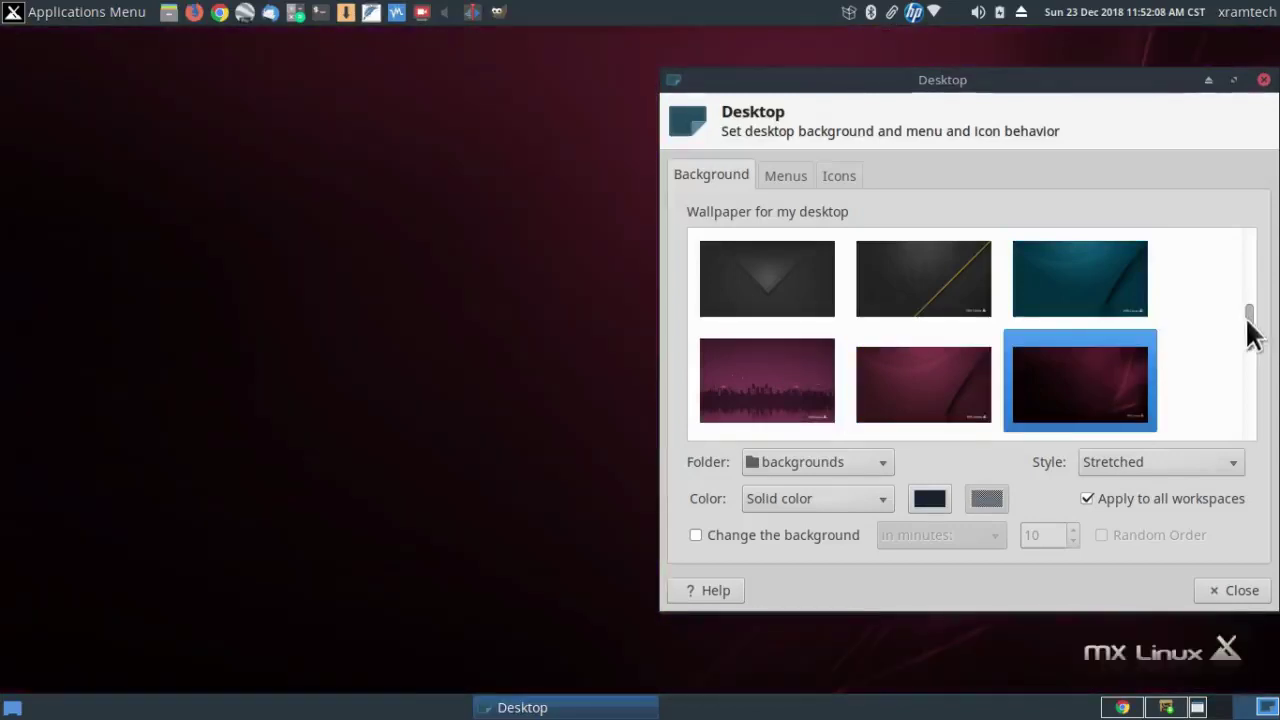
# - Preview the dark green, daytime desert, night desert, sunset lake, teal ribbon logo and starry night logo wallpapers on the desktop
pyautogui.scroll(-2, 1251, 346)
pyautogui.scroll(-3, 1250, 358)
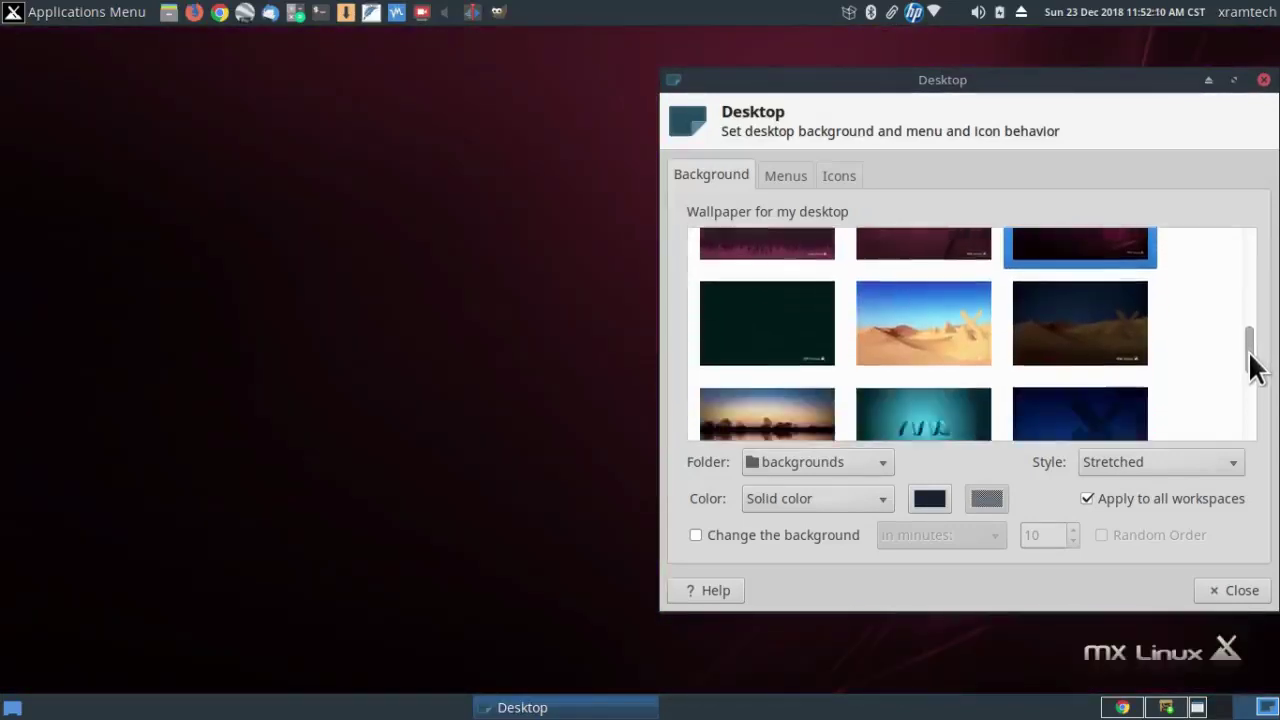
pyautogui.click(767, 318)
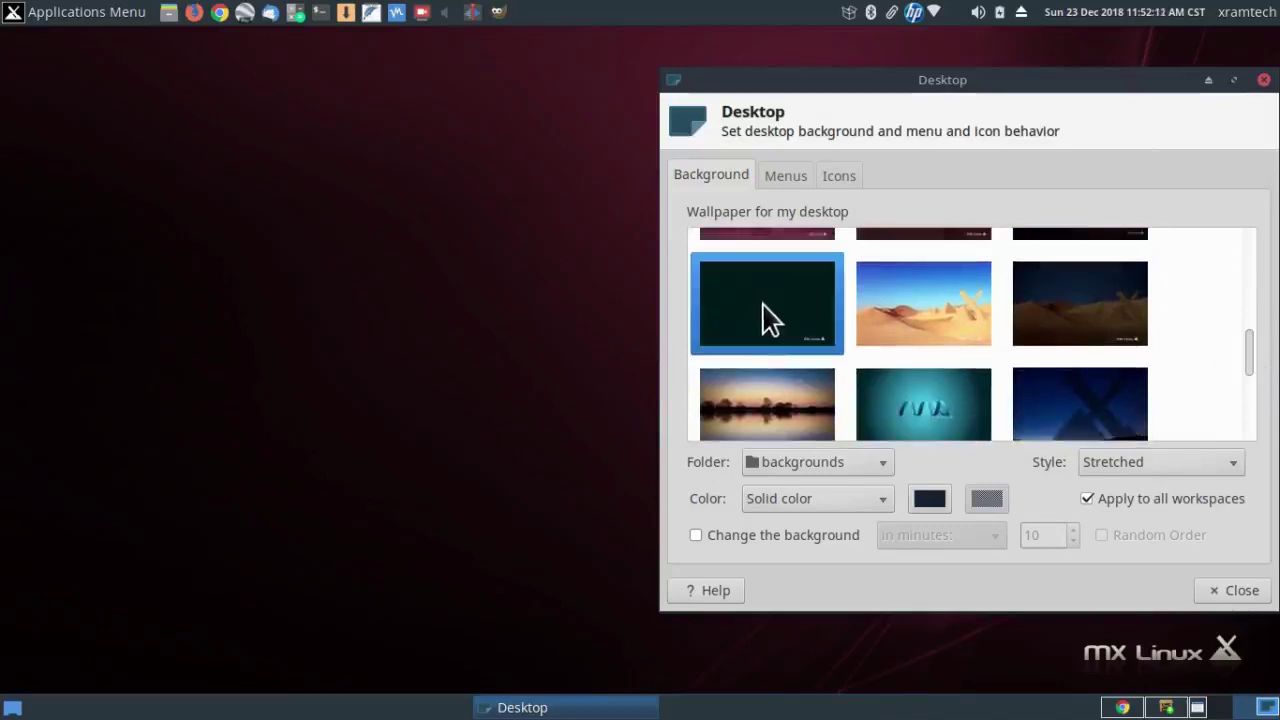
pyautogui.click(893, 305)
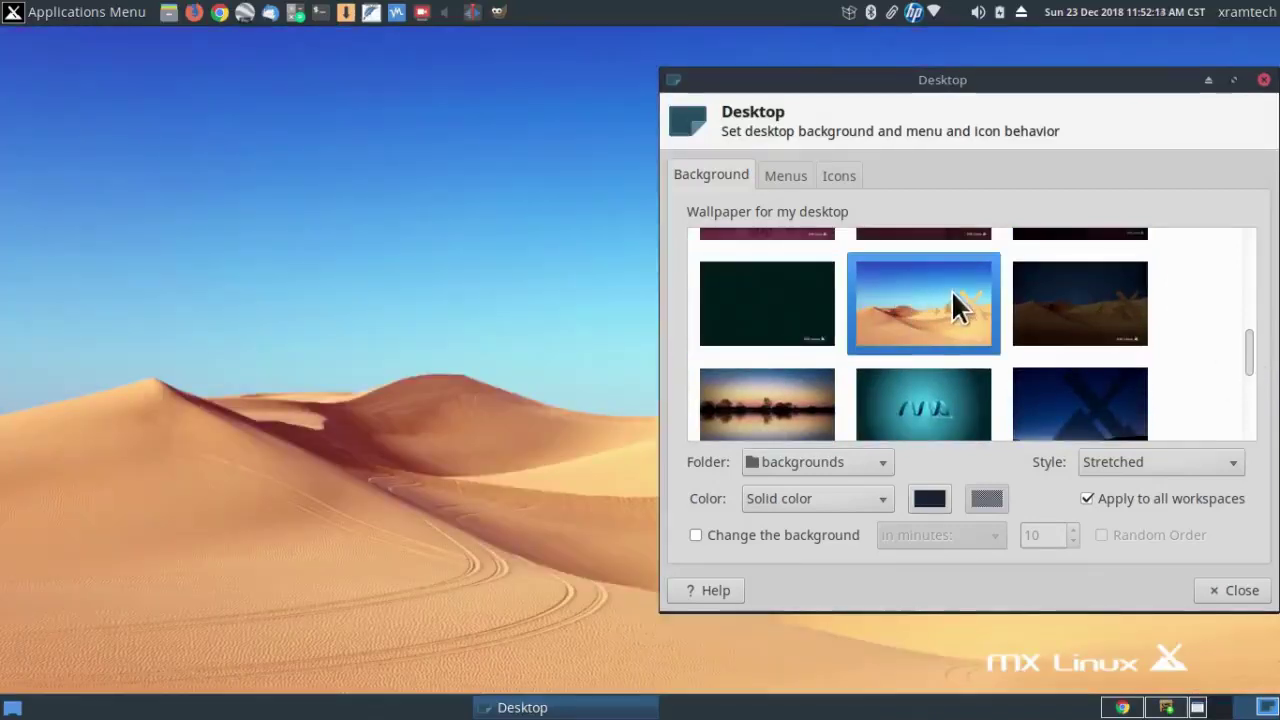
pyautogui.click(1045, 290)
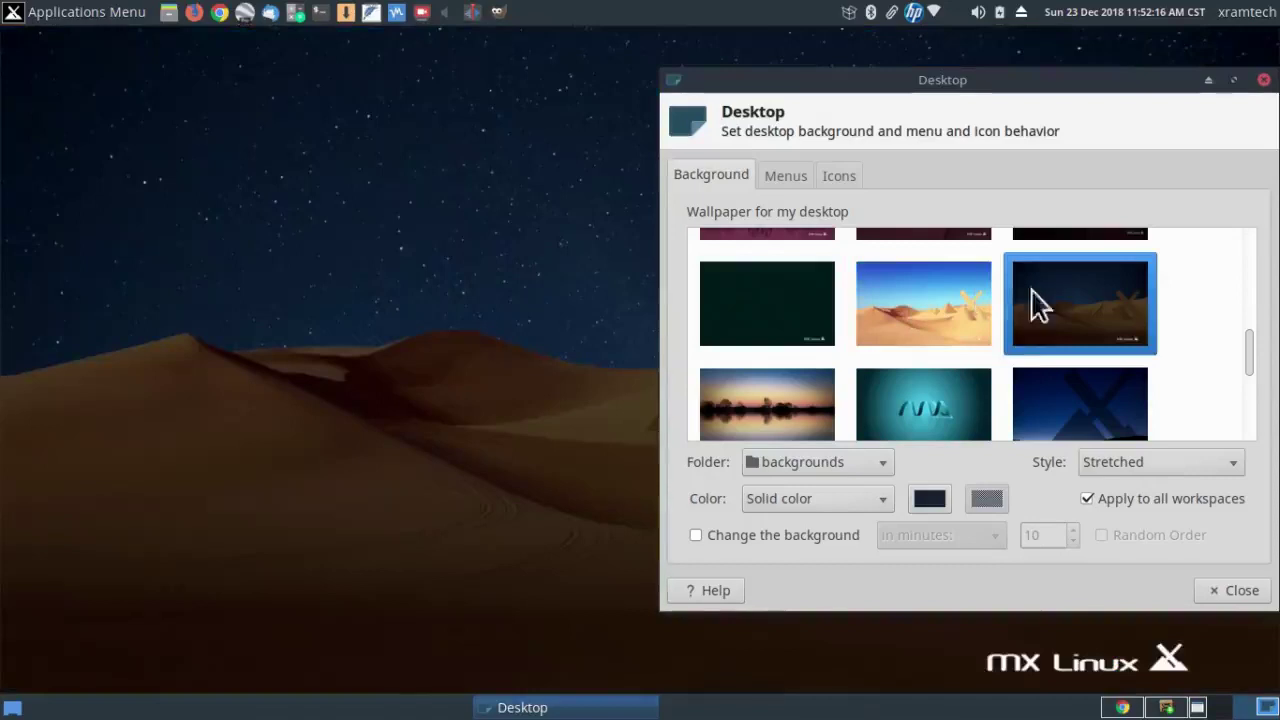
pyautogui.click(784, 381)
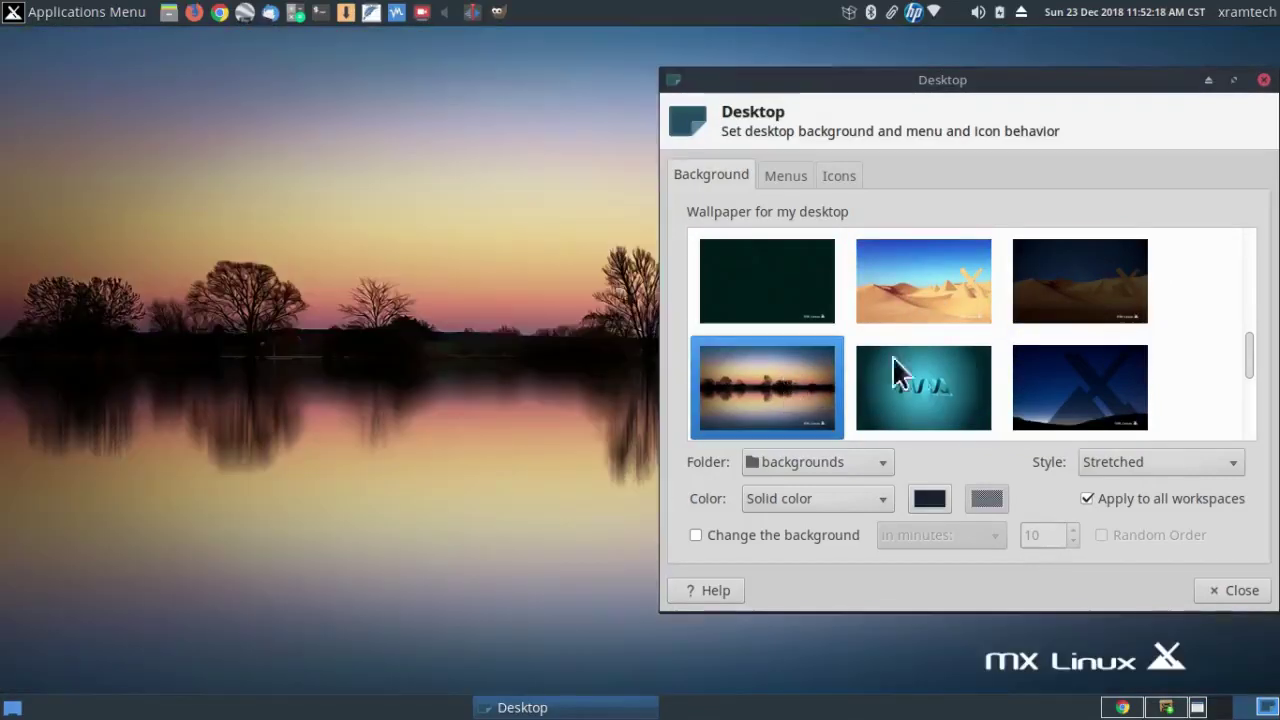
pyautogui.click(944, 357)
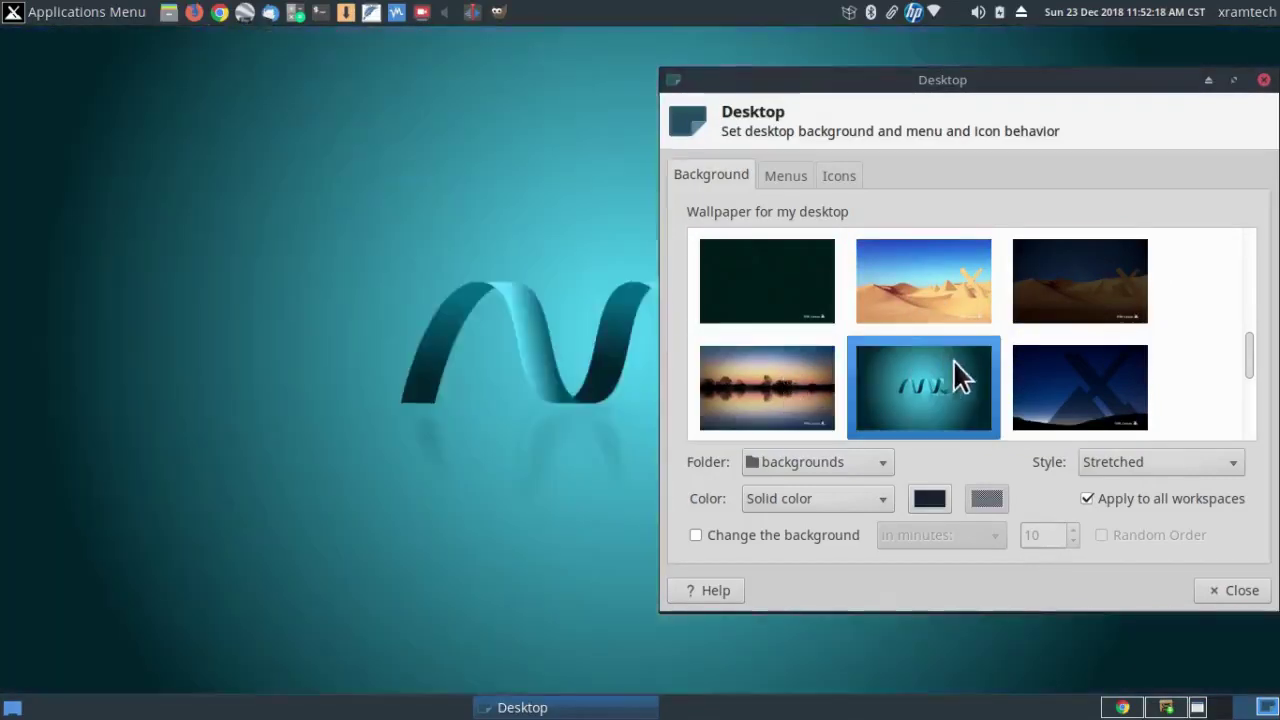
pyautogui.click(1031, 383)
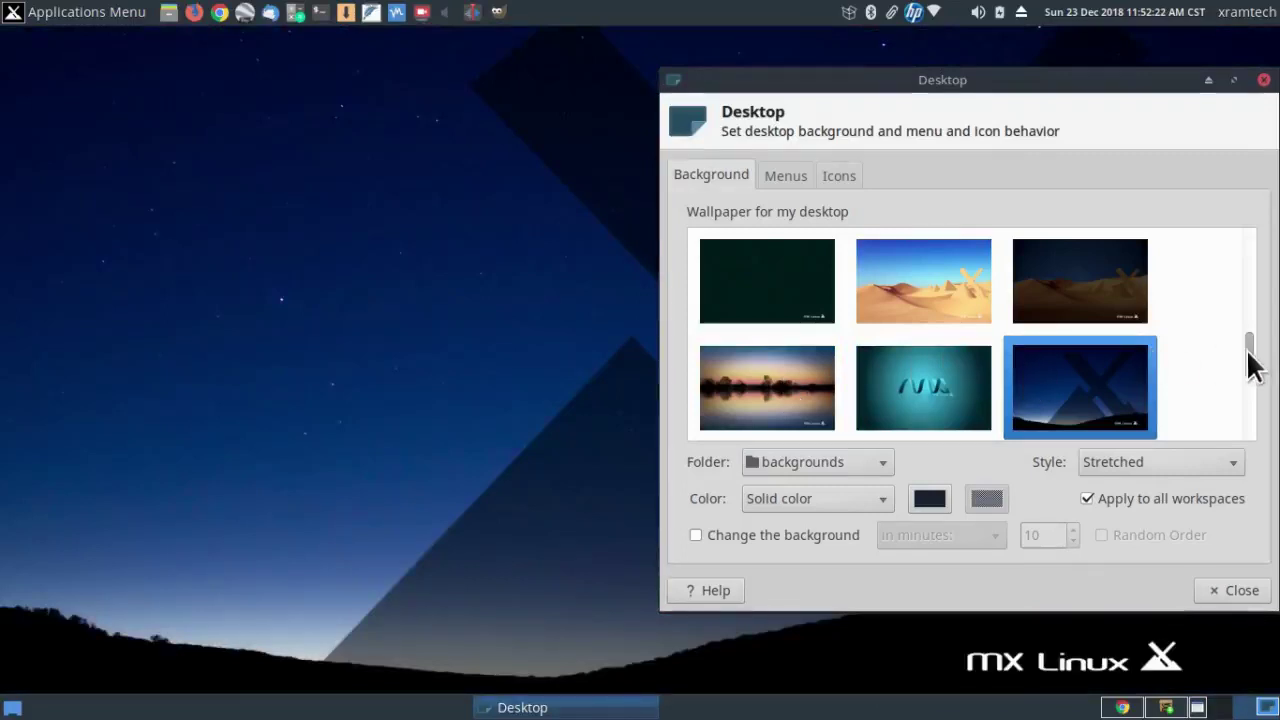
# - Preview the dark grey diagonal, grey X logo, dusk horizon, purple-green gradient, fox and robin wallpapers
pyautogui.moveTo(1247, 364); pyautogui.dragTo(1255, 392)
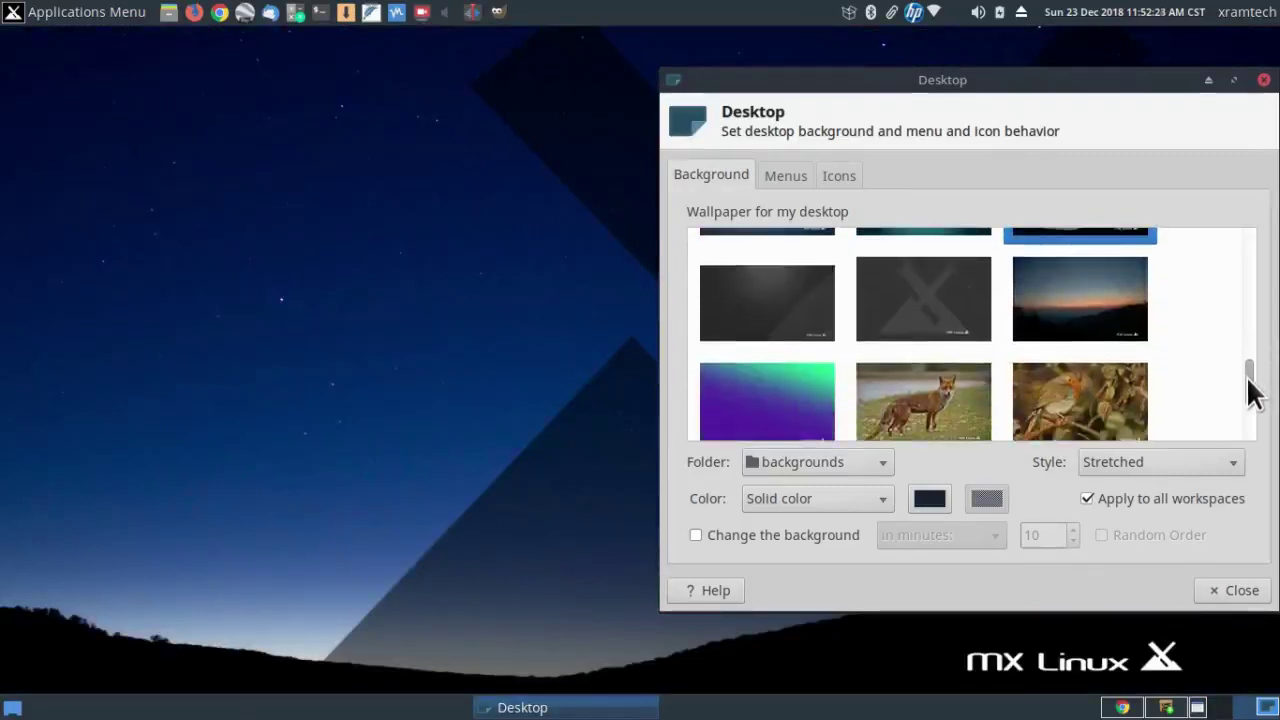
pyautogui.click(794, 305)
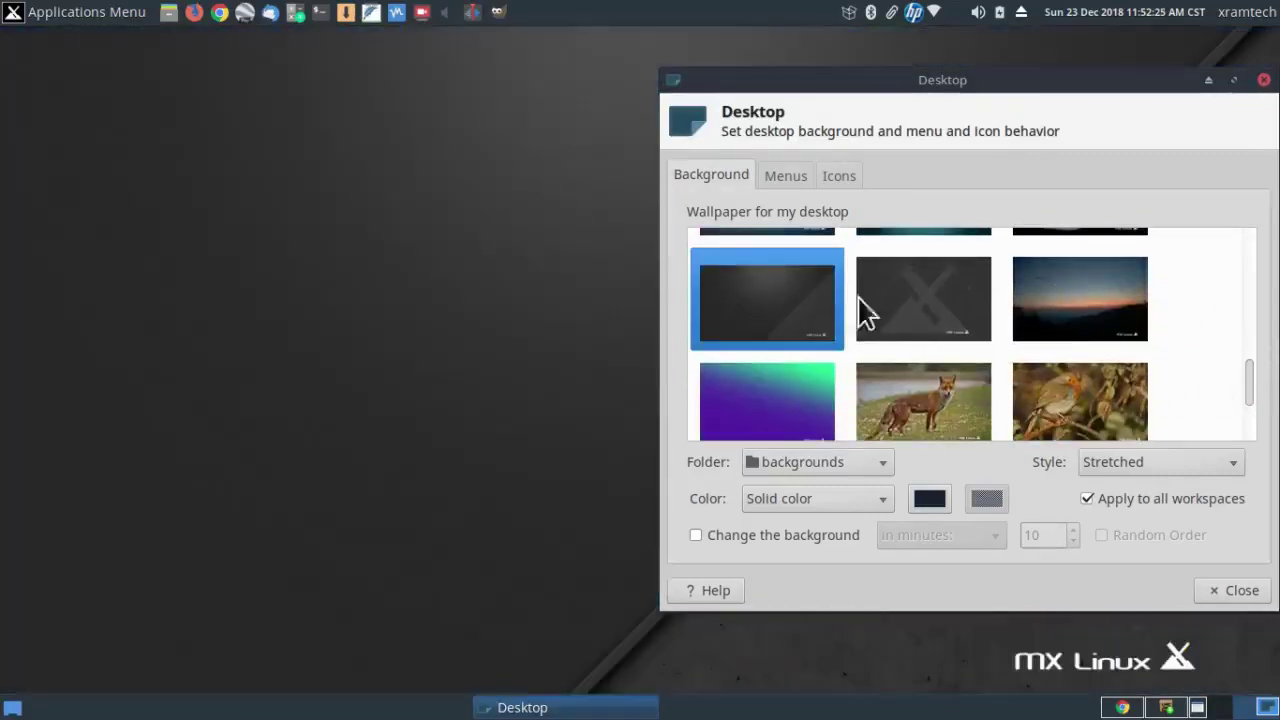
pyautogui.click(935, 310)
pyautogui.click(1065, 310)
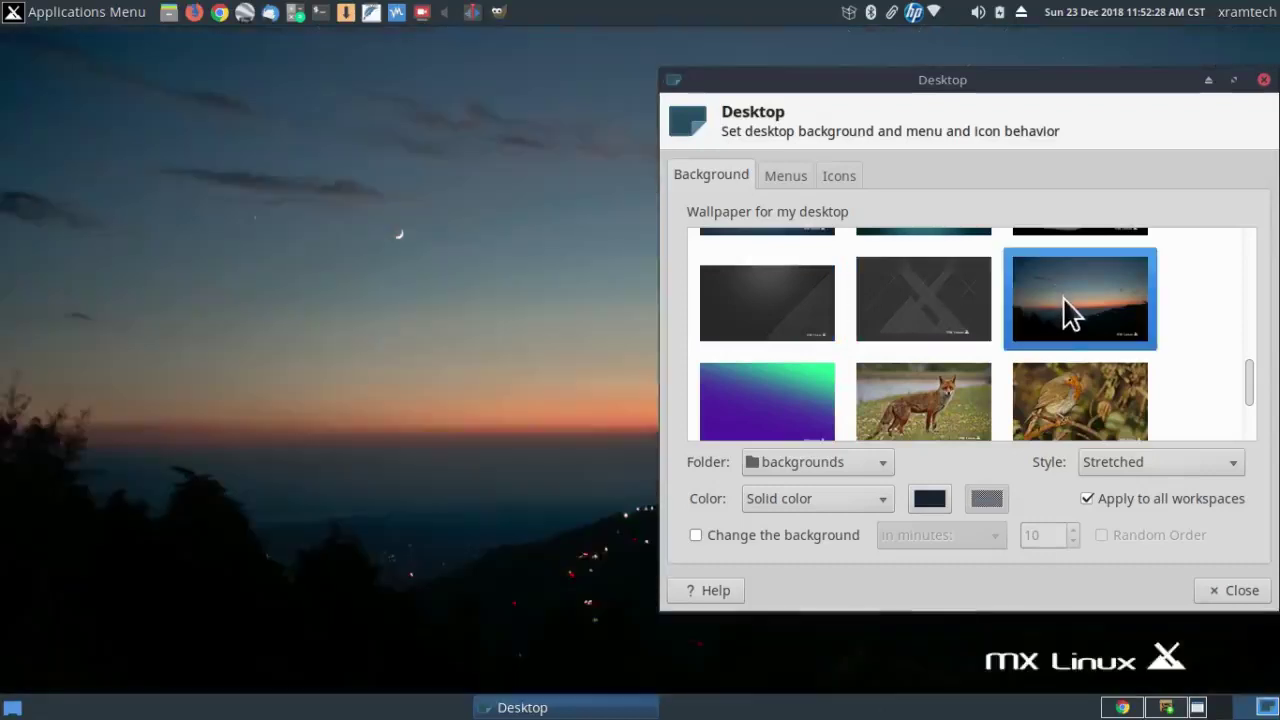
pyautogui.click(724, 395)
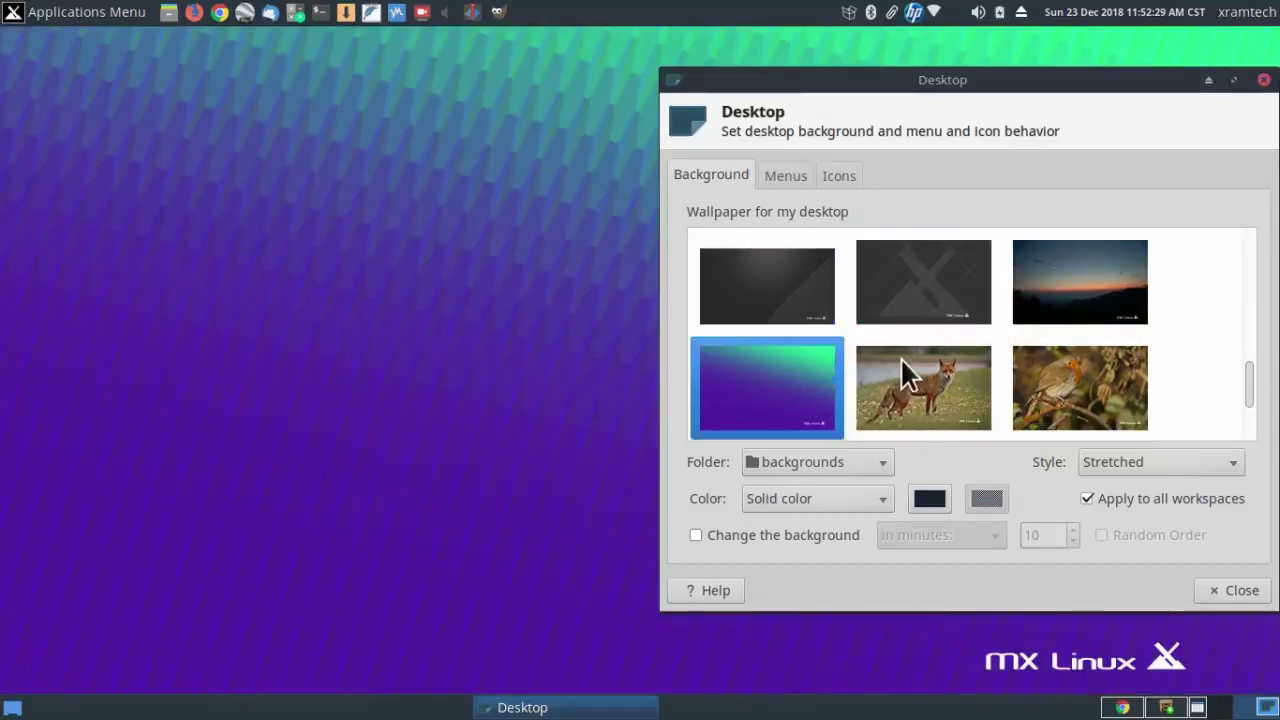
pyautogui.click(901, 362)
pyautogui.click(1044, 360)
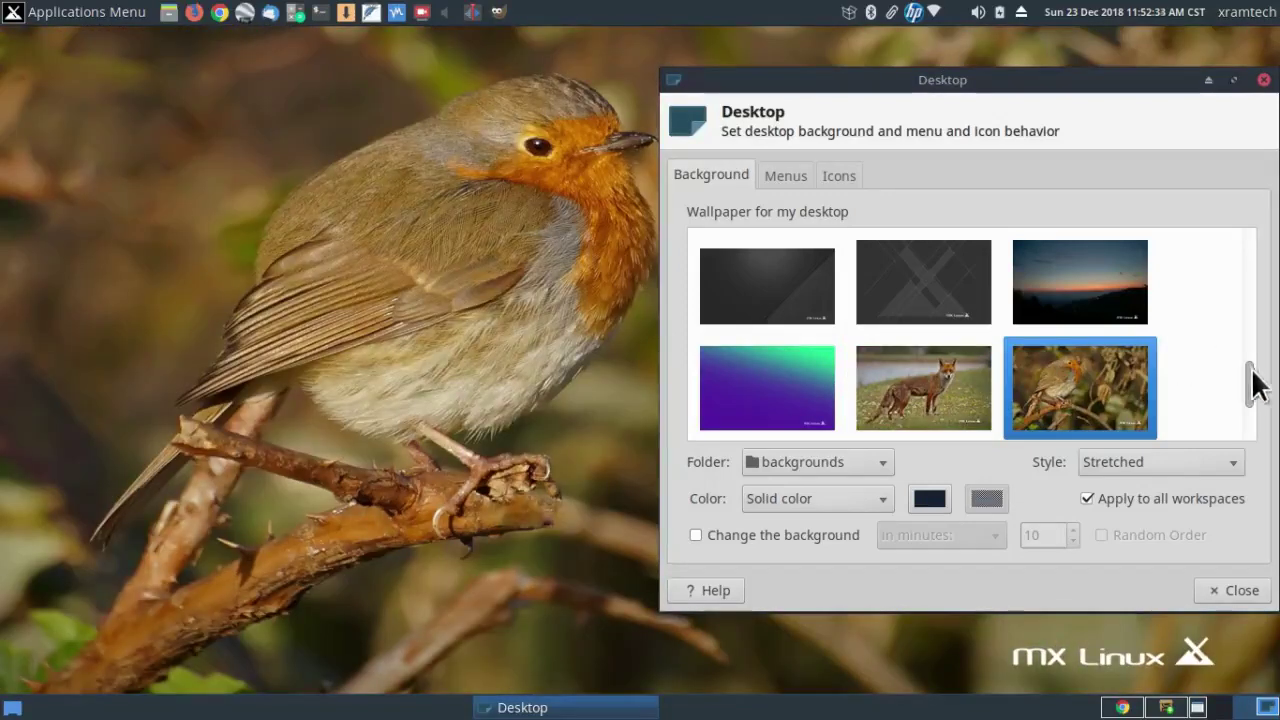
# - Preview the rocky stream, dark red-green gradient, rocky waterfall and dewy grass wallpapers on the desktop
pyautogui.scroll(-1, 1250, 386)
pyautogui.scroll(-2, 1250, 386)
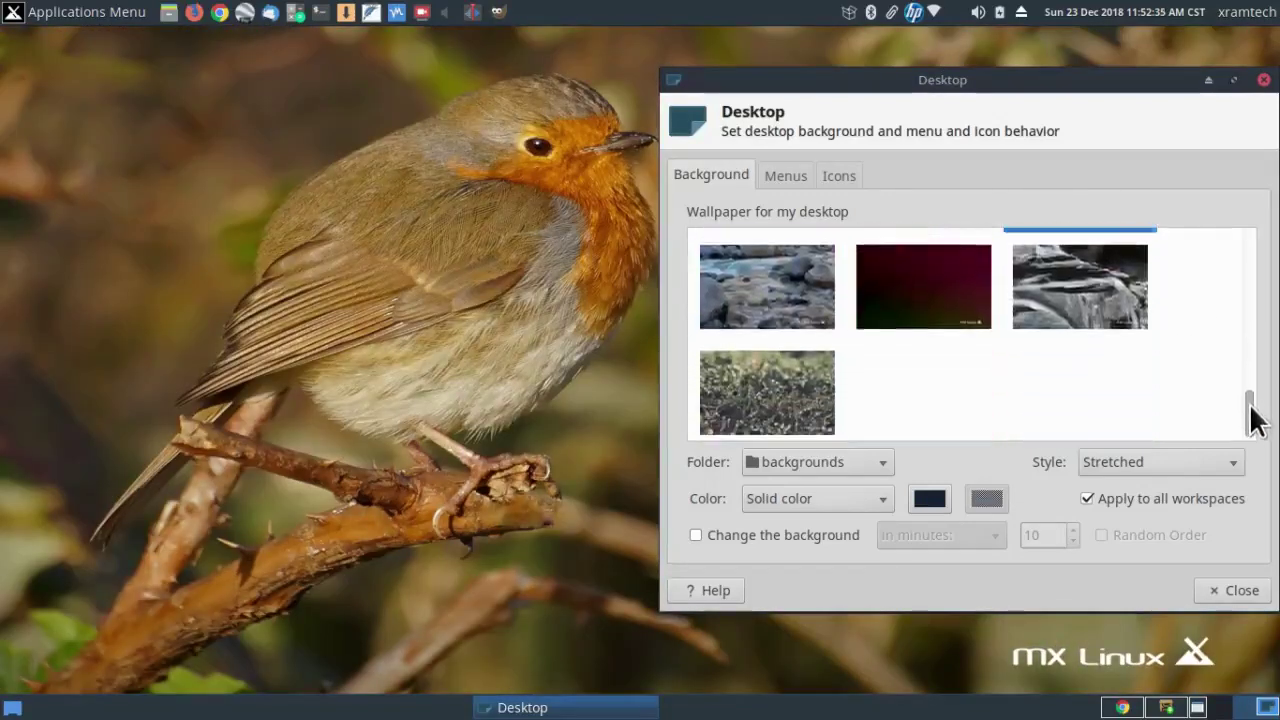
pyautogui.click(781, 308)
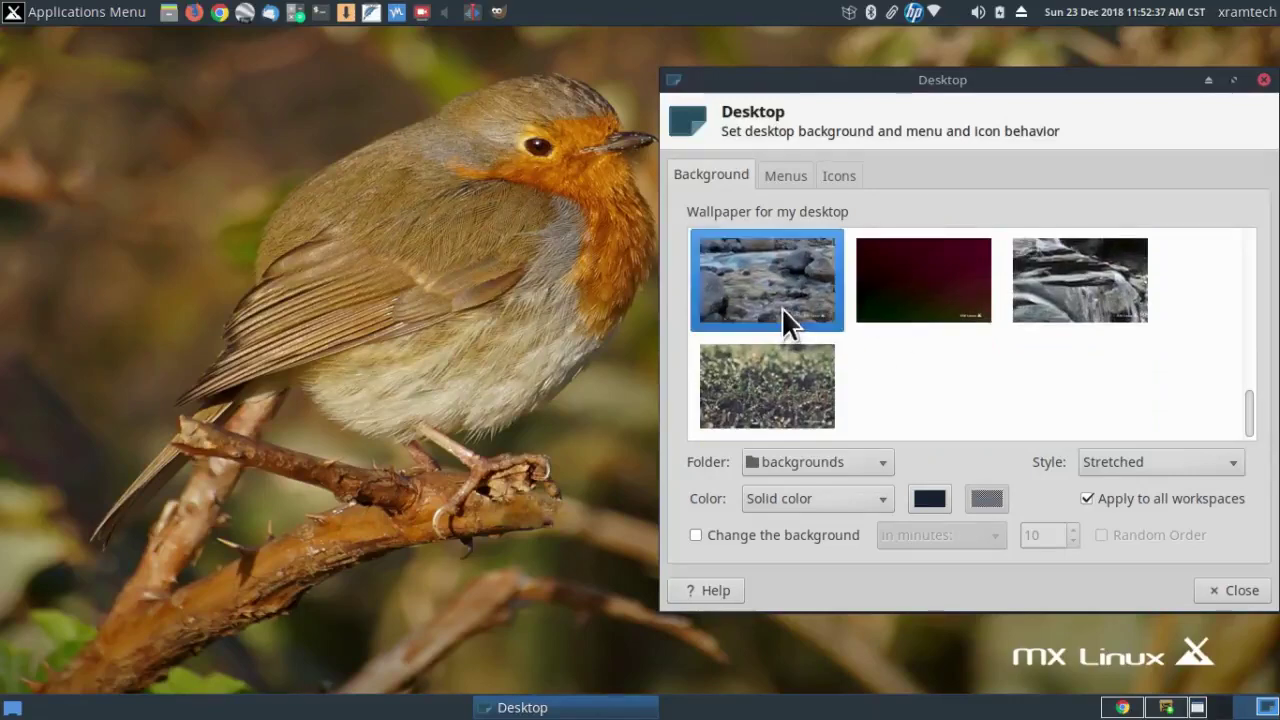
pyautogui.click(945, 300)
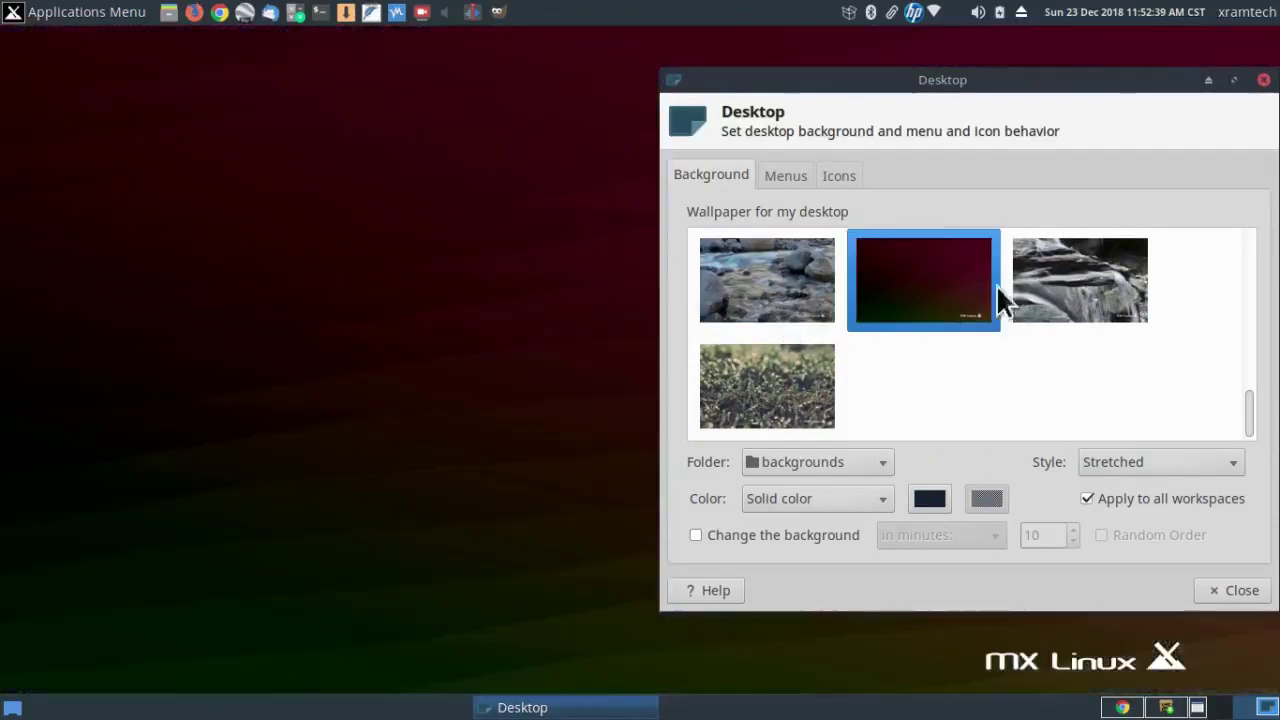
pyautogui.click(1035, 285)
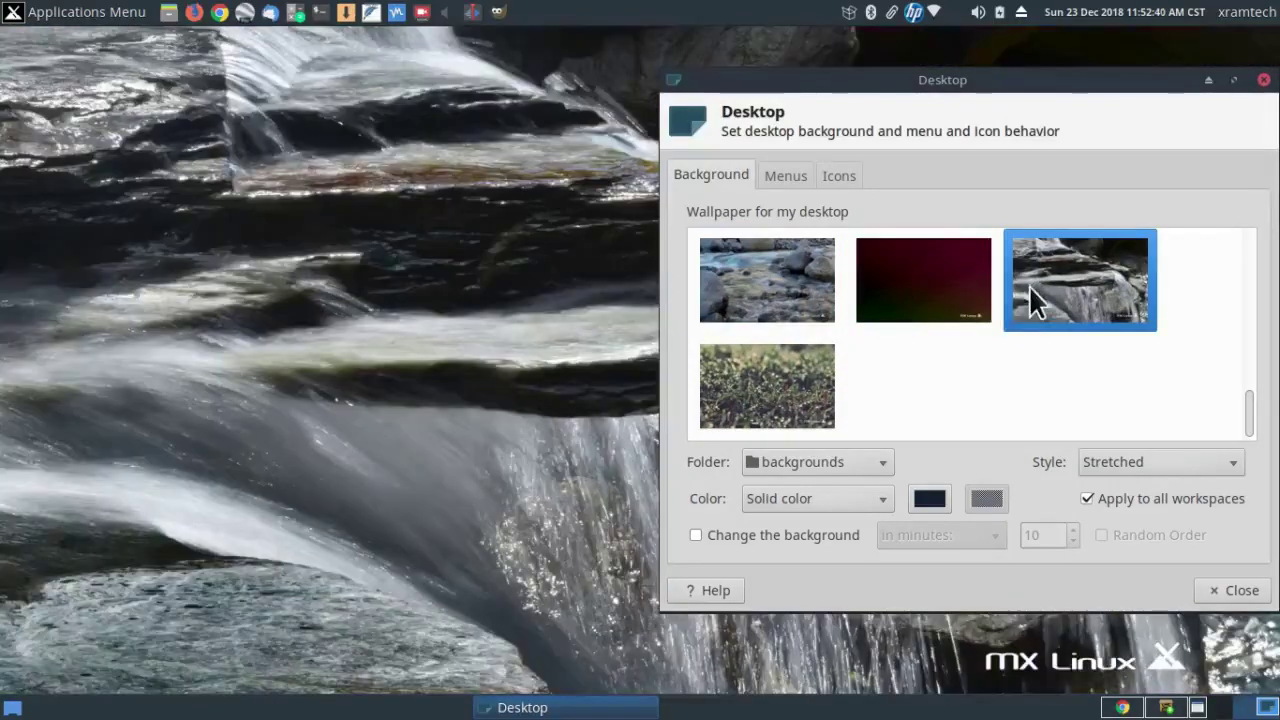
pyautogui.click(806, 365)
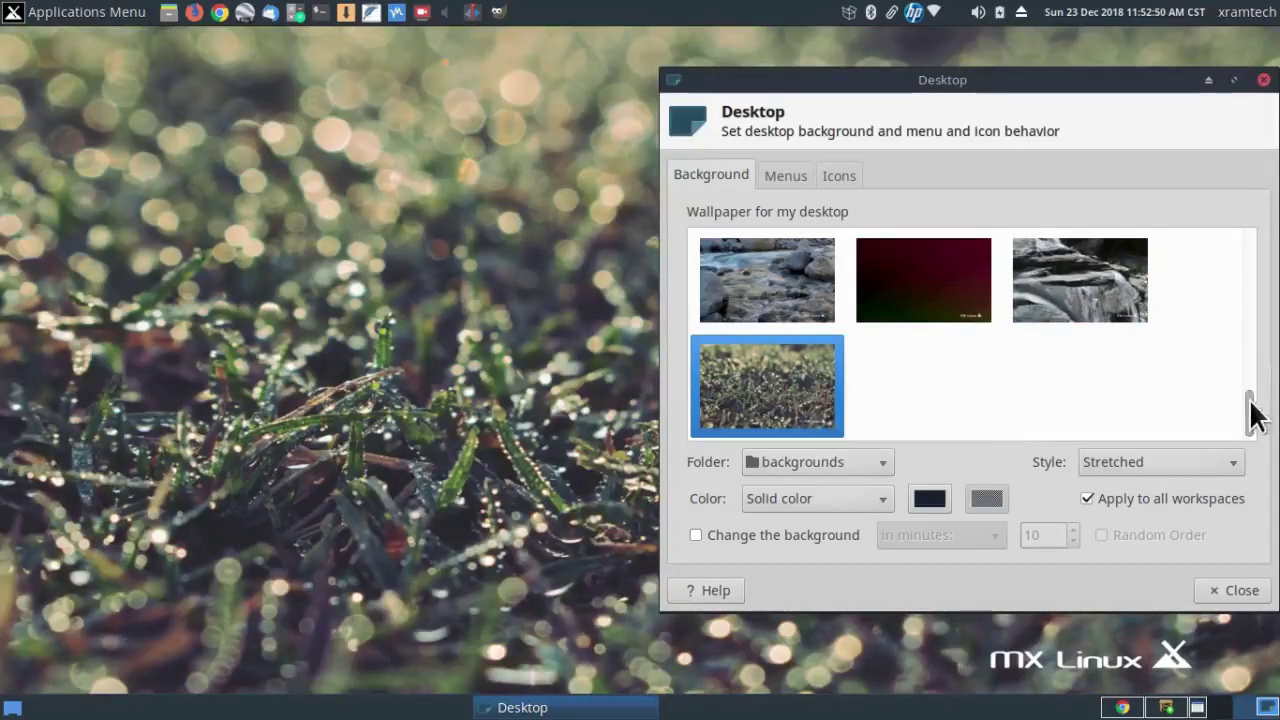
# - Set the dark crimson streak image as the desktop wallpaper and close the desktop settings
pyautogui.moveTo(1249, 414); pyautogui.dragTo(1249, 340)
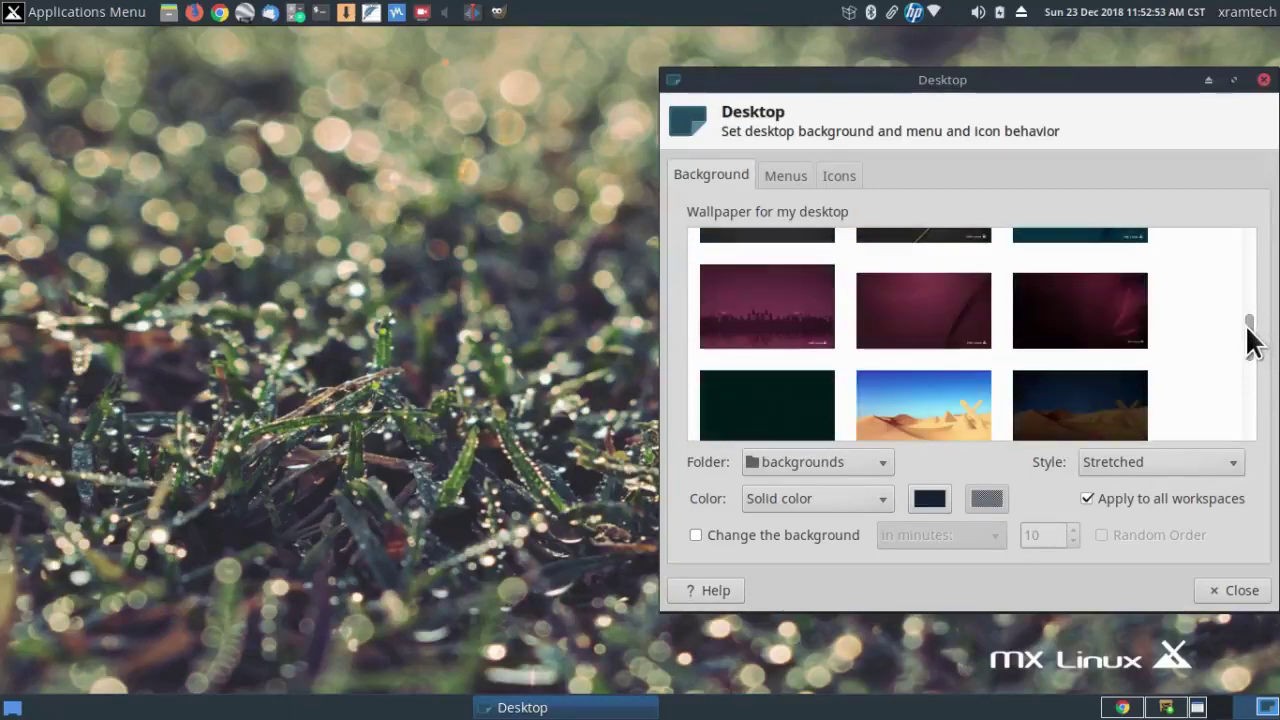
pyautogui.click(1083, 322)
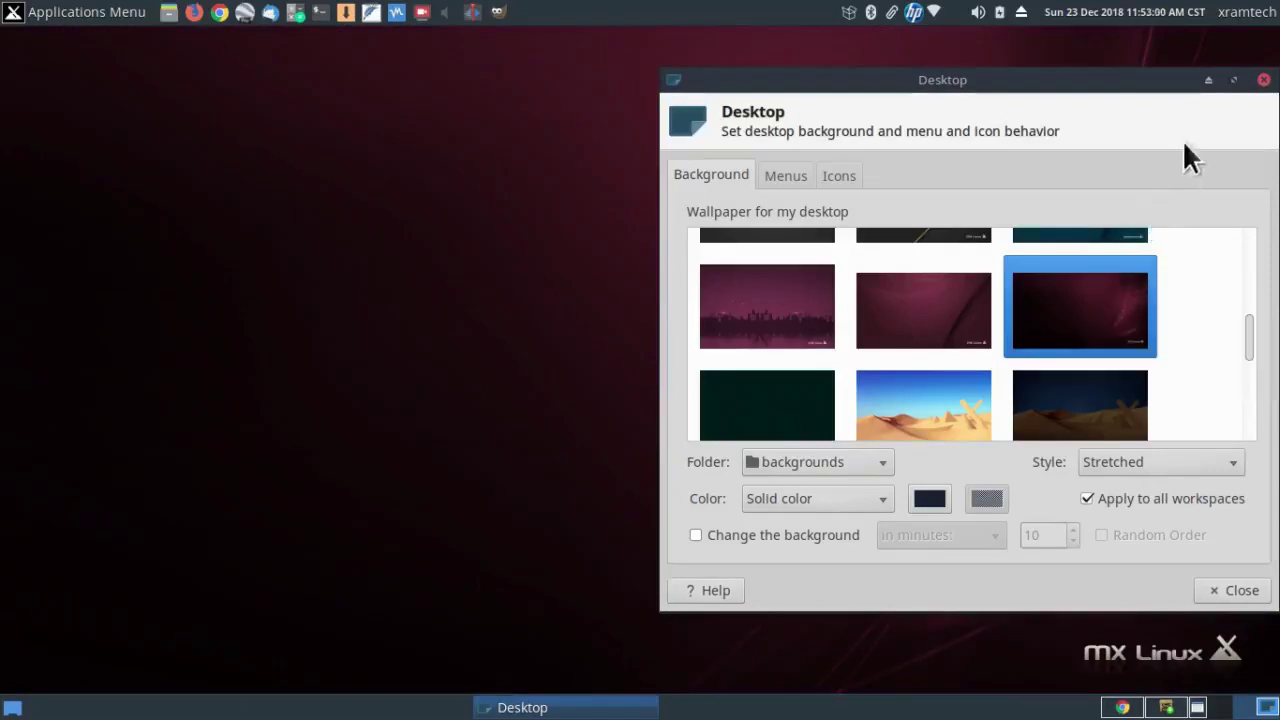
pyautogui.click(1264, 81)
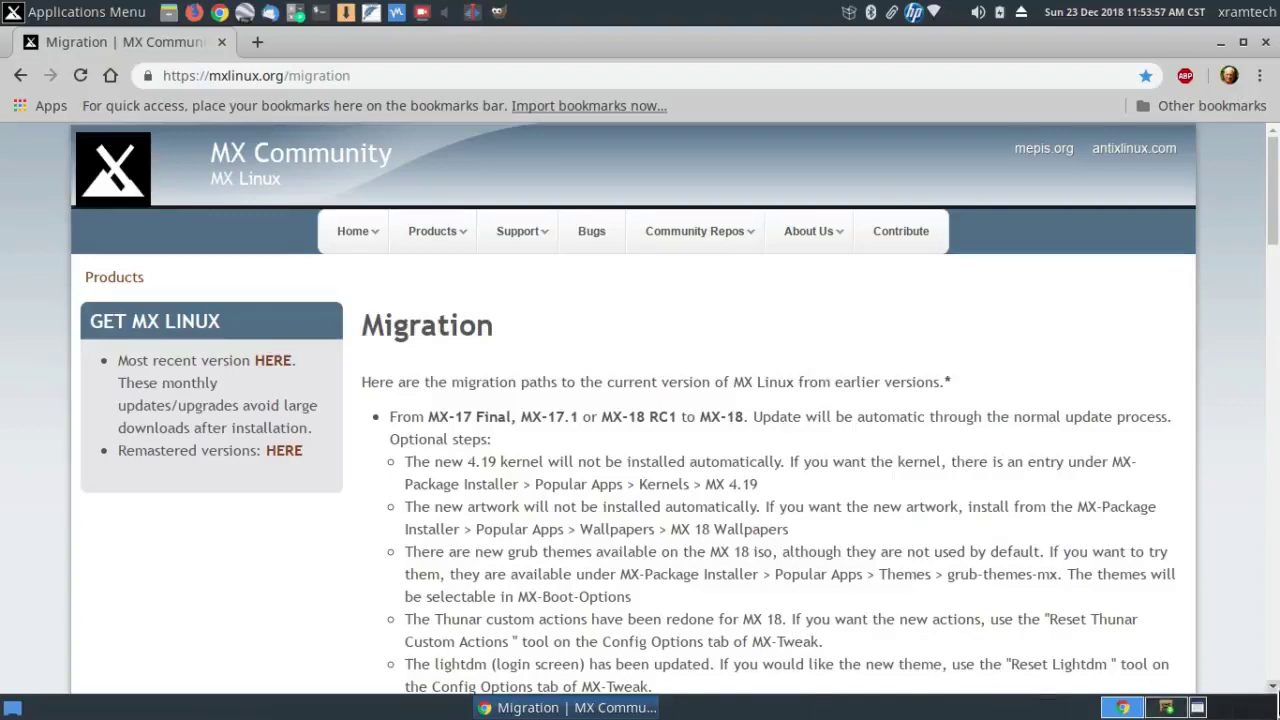
# - Switch to the empty workspace, search the applications for MX Tweak and open its Config Options
pyautogui.click(1252, 712)
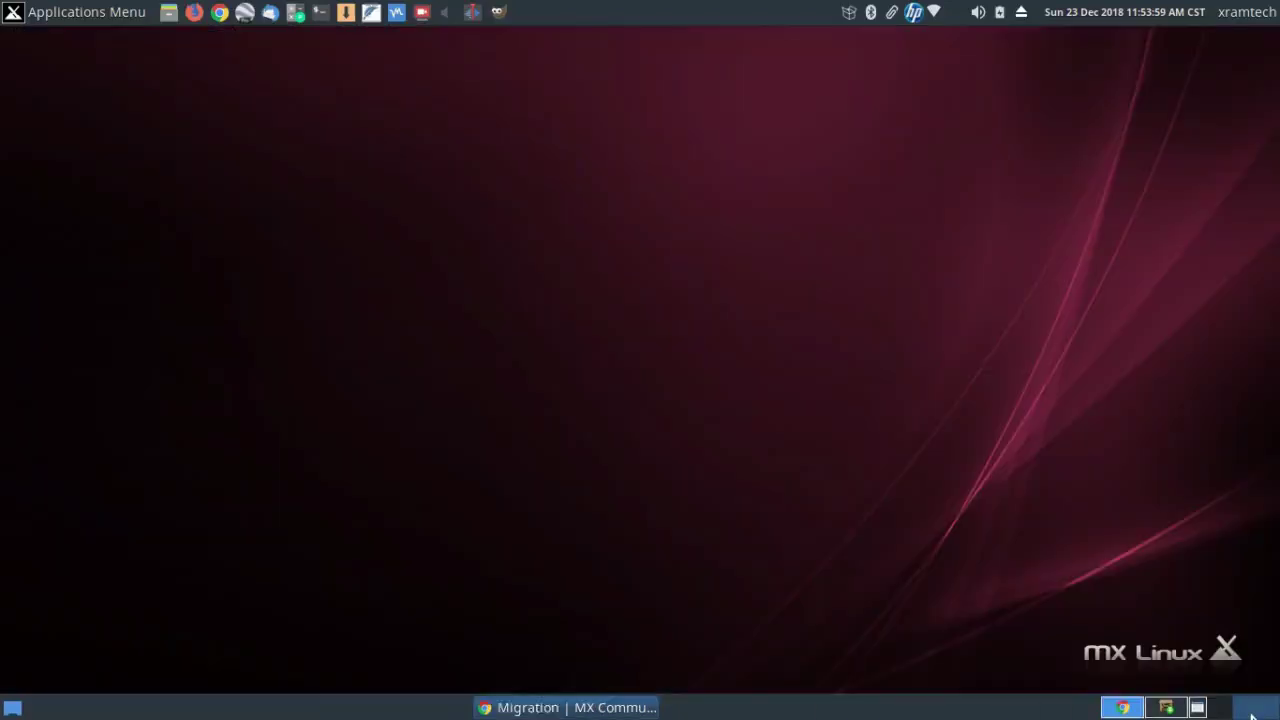
pyautogui.click(73, 14)
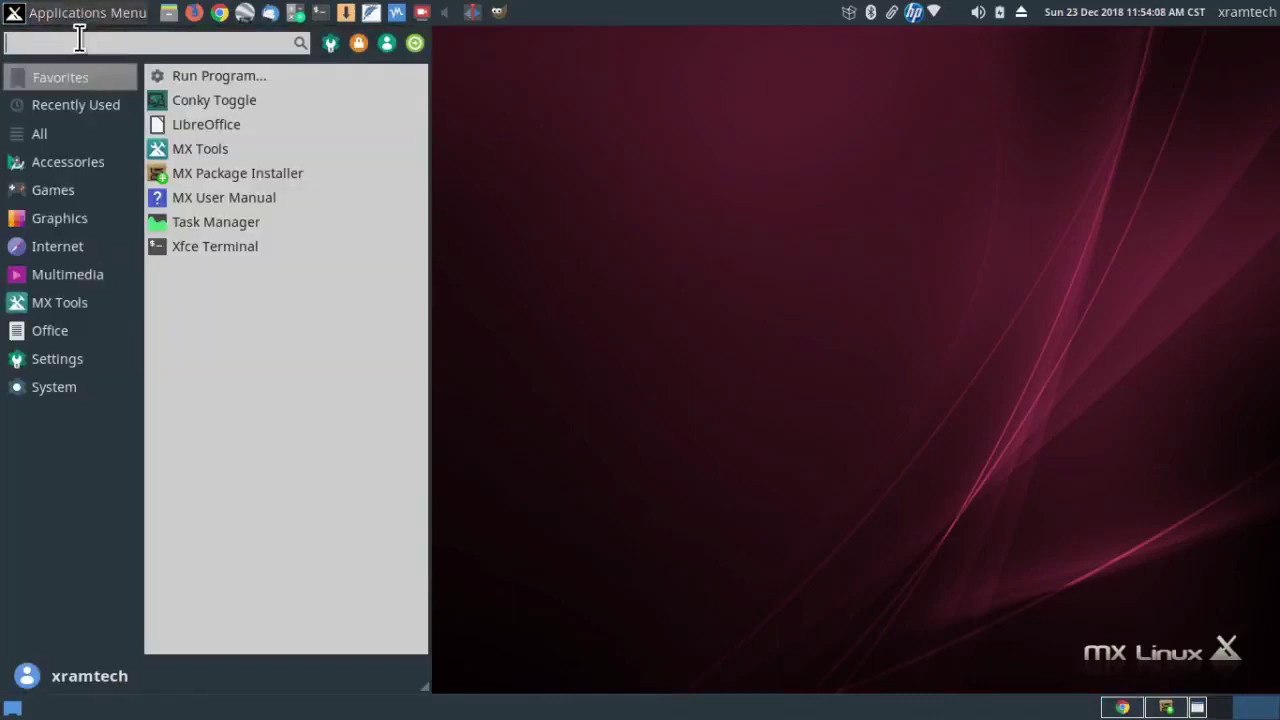
pyautogui.write('MX ')
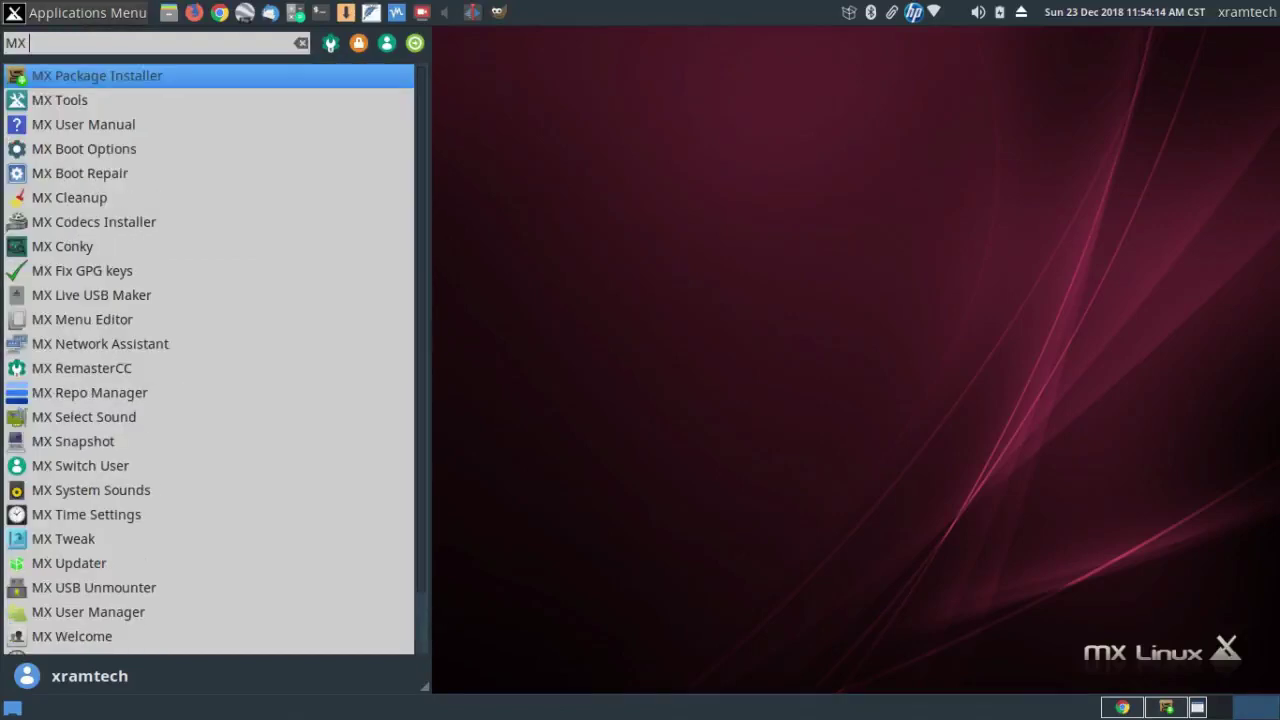
pyautogui.write('twe')
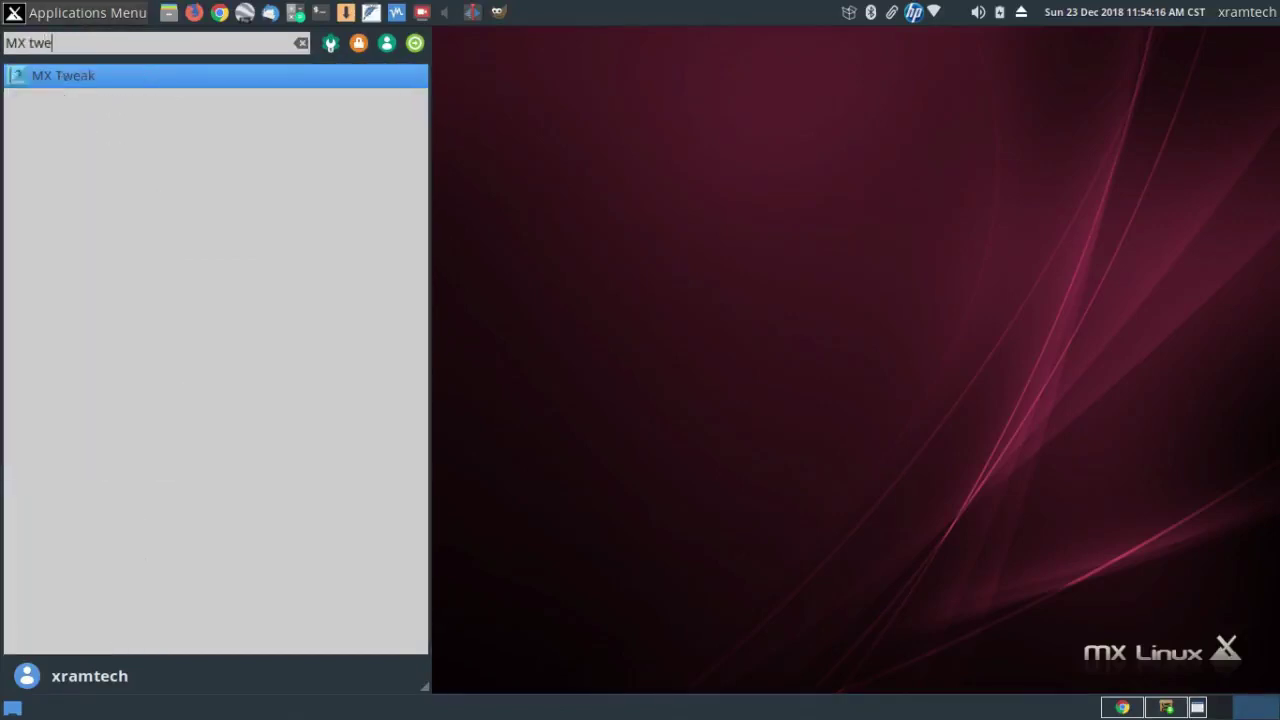
pyautogui.click(140, 86)
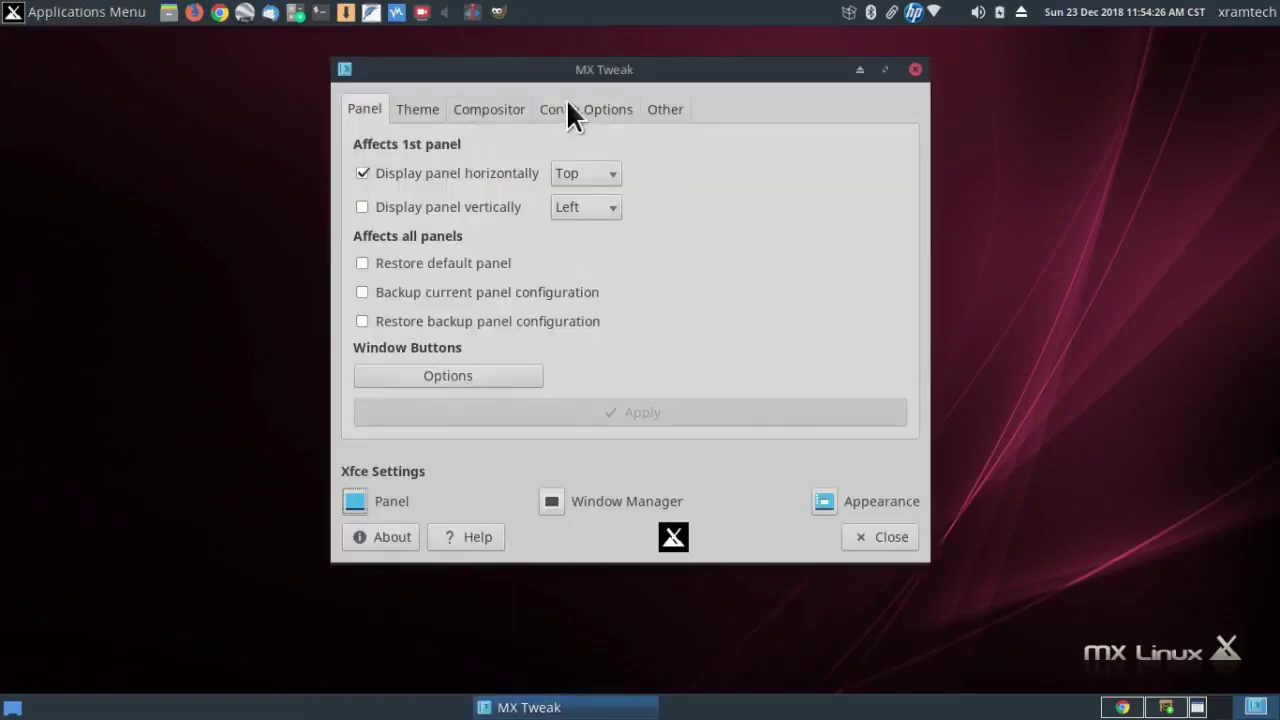
pyautogui.click(580, 106)
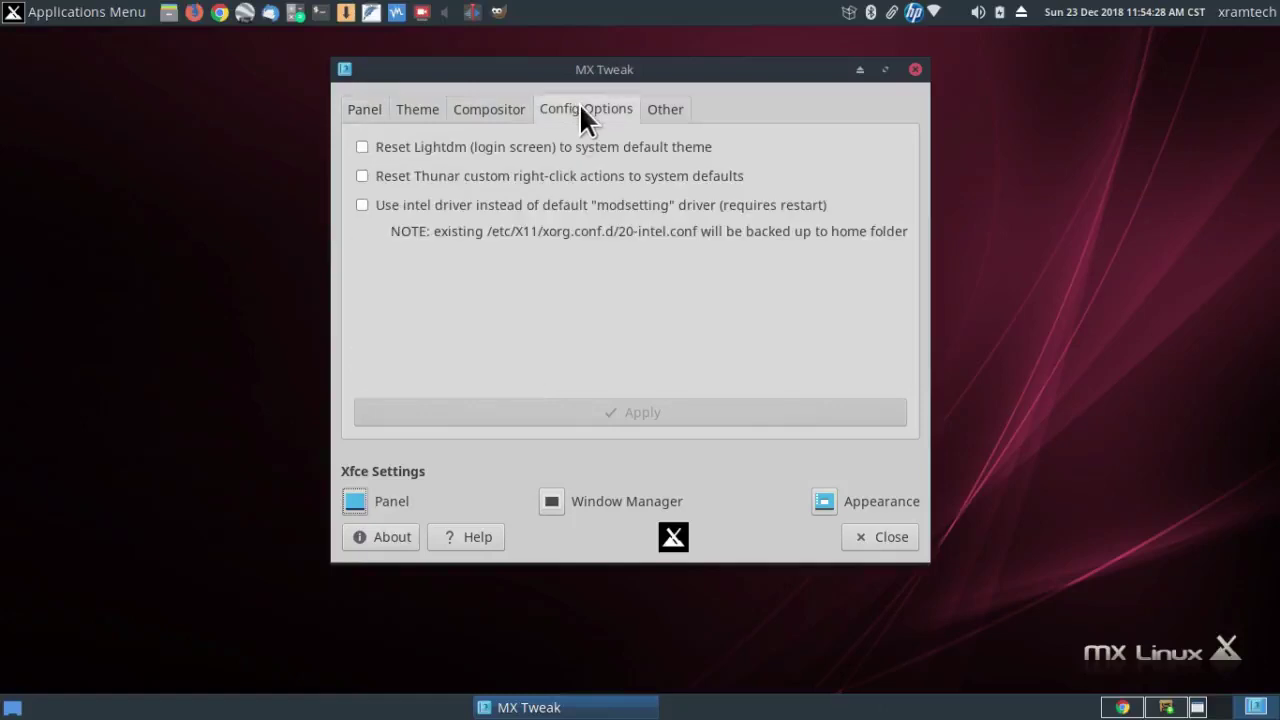
# - Mark the Thunar custom right-click actions for reset to system defaults, and close MX Tweak without applying
pyautogui.click(362, 176)
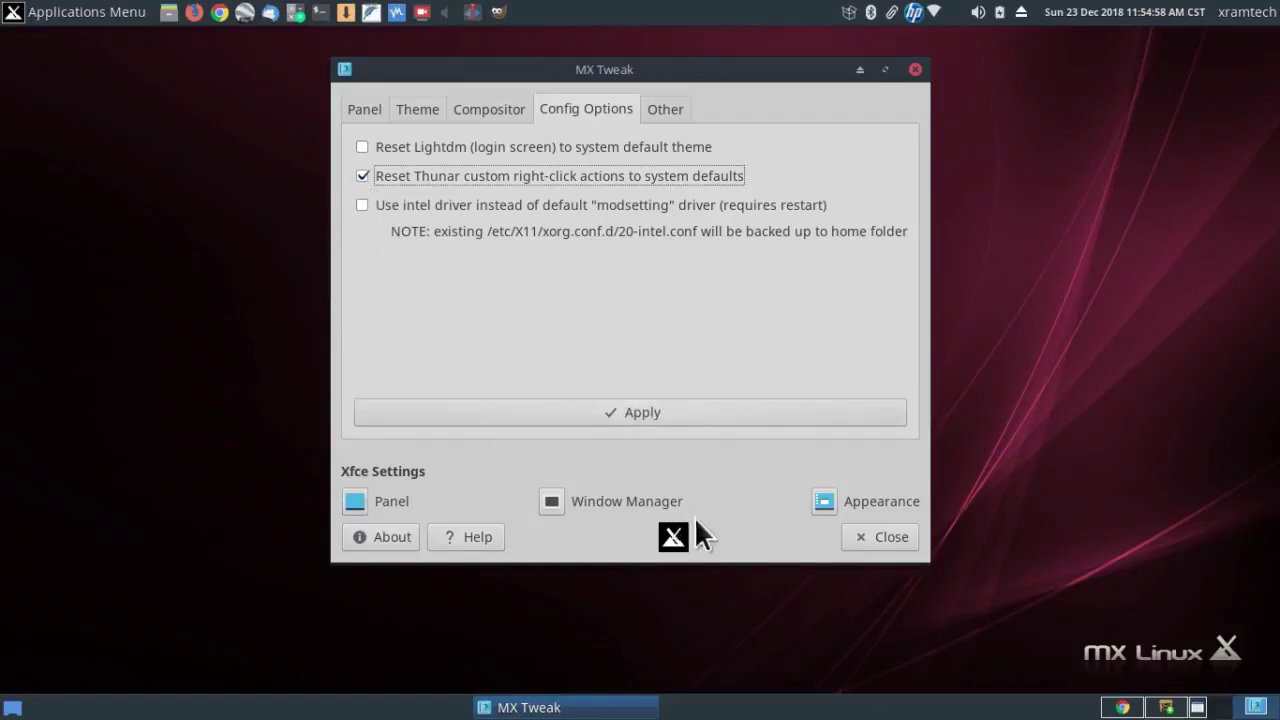
pyautogui.click(866, 545)
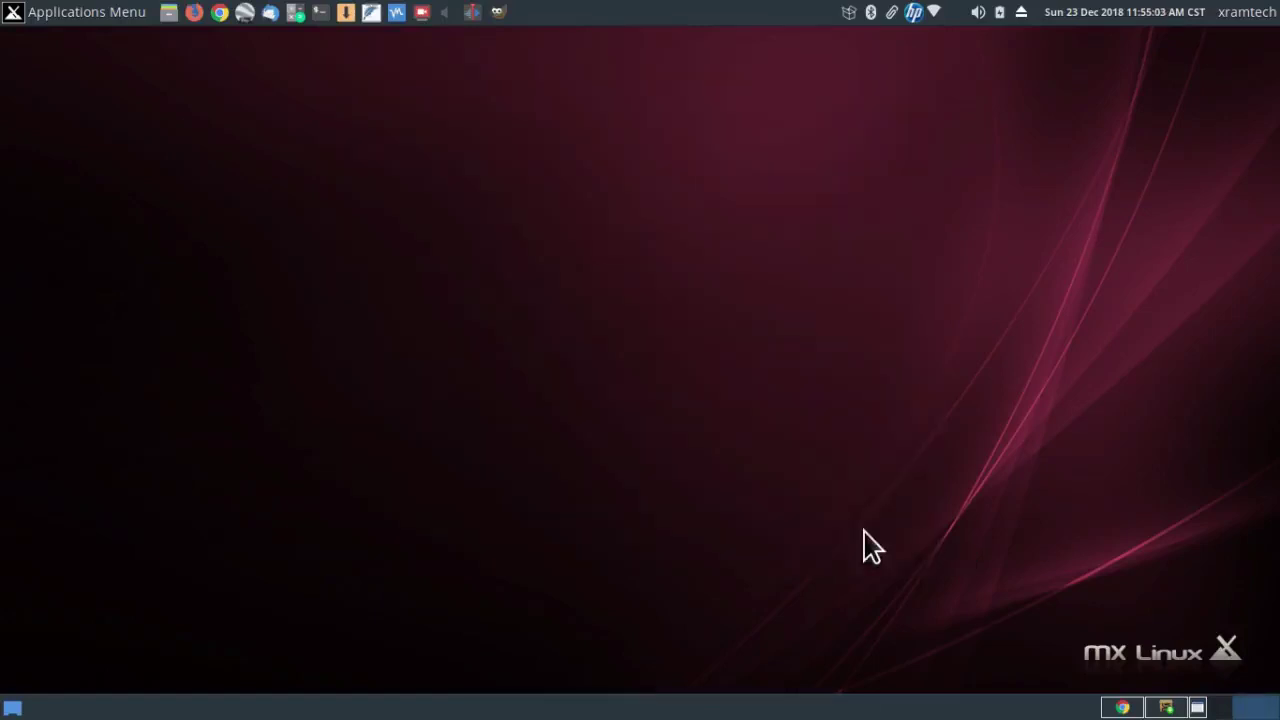
# - Return to the Migration page in Chrome and review the remaining optional steps for MX-18
pyautogui.click(1122, 707)
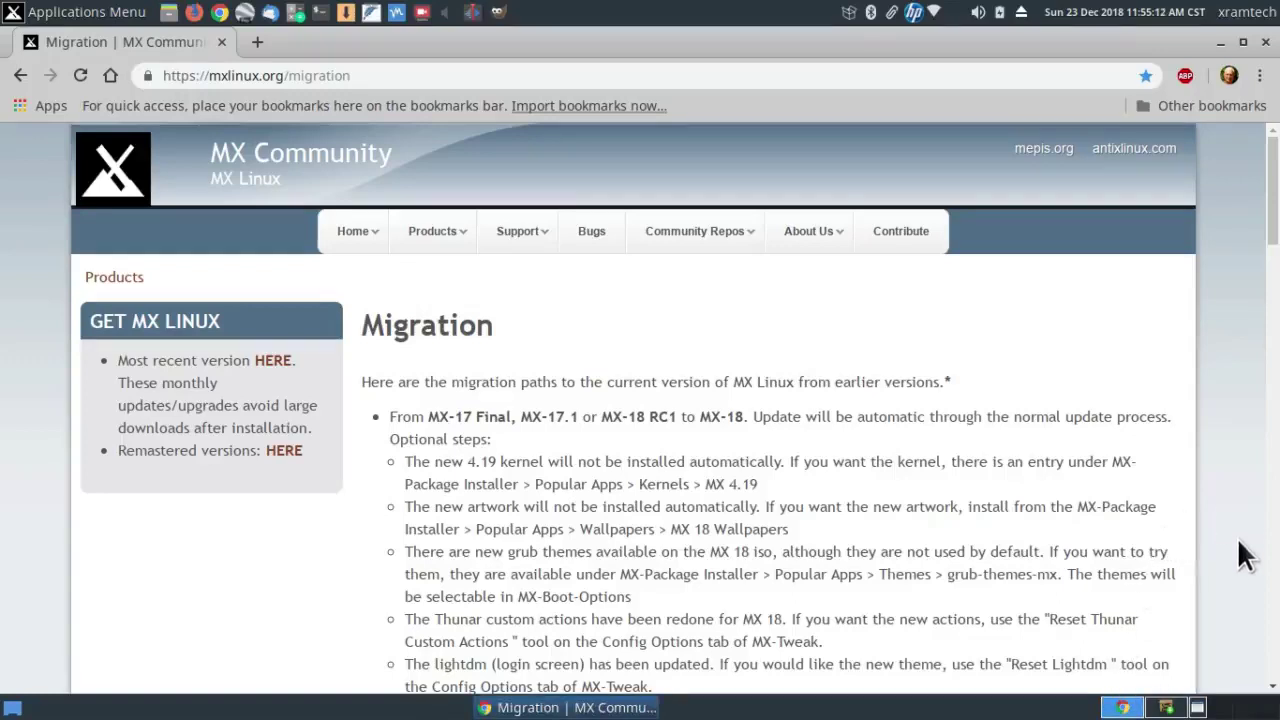
pyautogui.scroll(-7, 1245, 557)
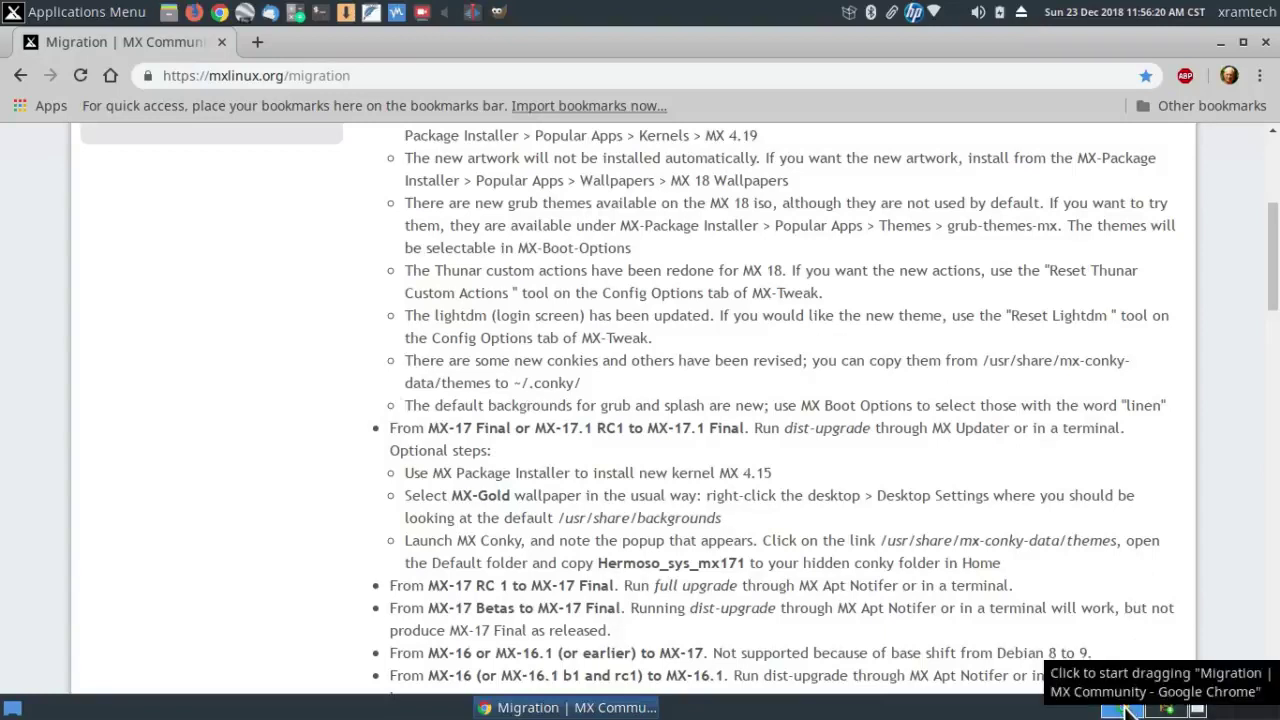
# - On the empty workspace, open VirtualBox and start the Fedora 29 Xfce virtual machine
pyautogui.click(1248, 708)
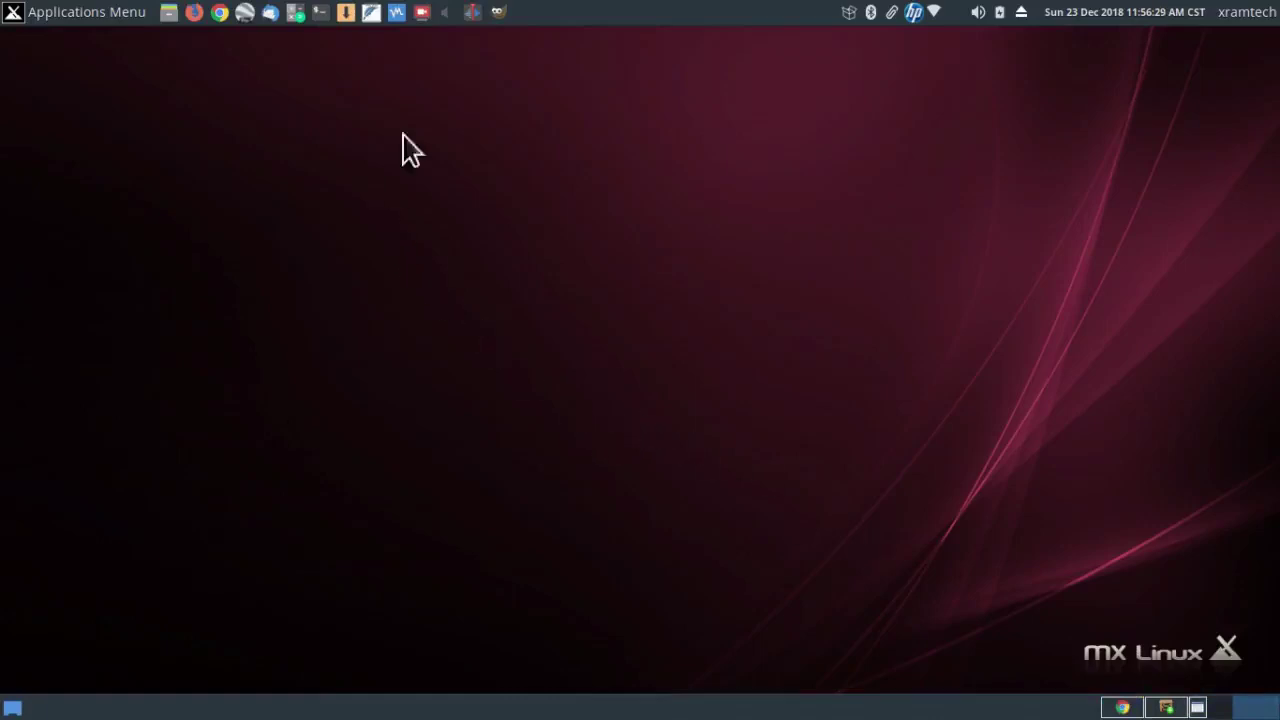
pyautogui.click(396, 12)
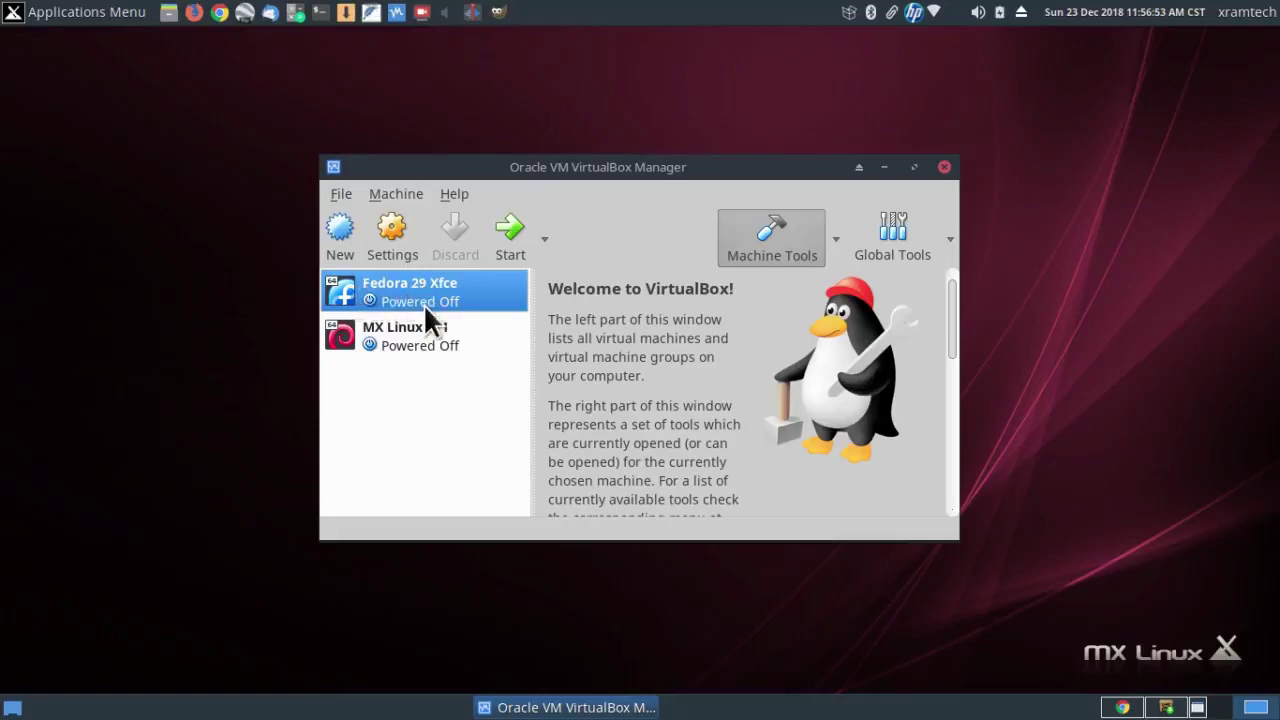
pyautogui.click(517, 228)
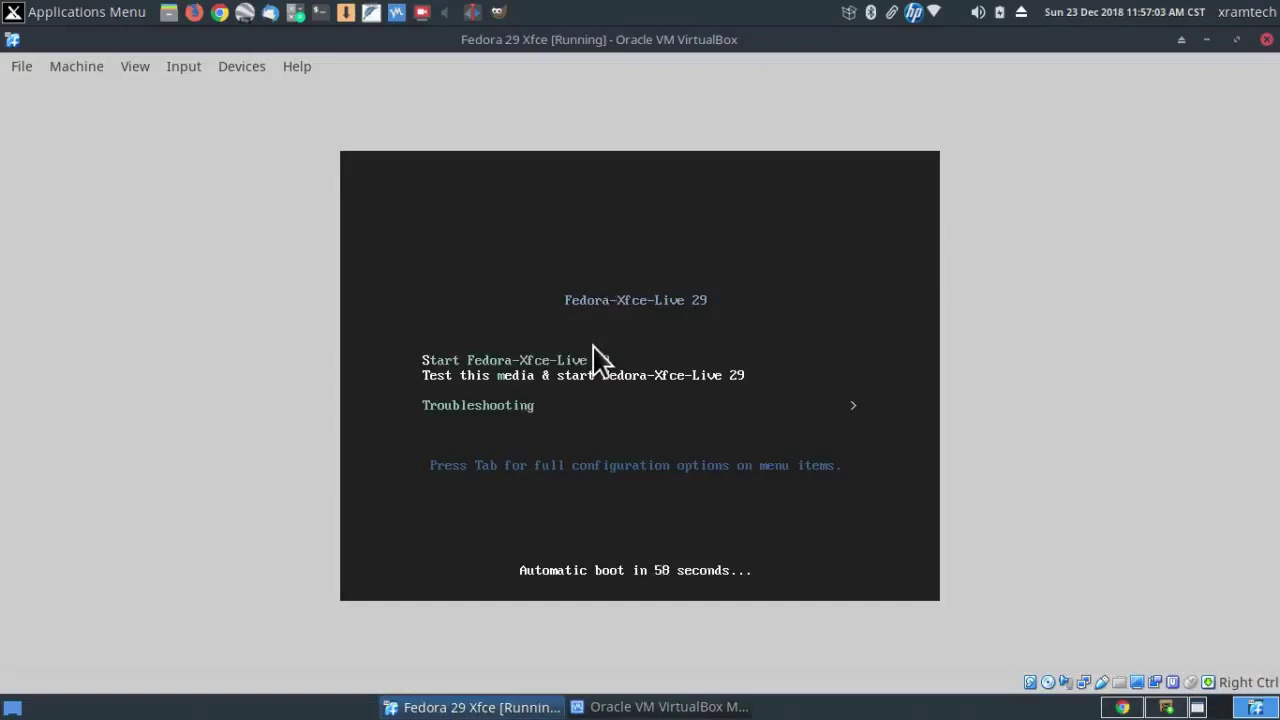
# - Boot Fedora-Xfce-Live 29 without testing the media and switch the virtual machine to full-screen mode
pyautogui.press('Up')
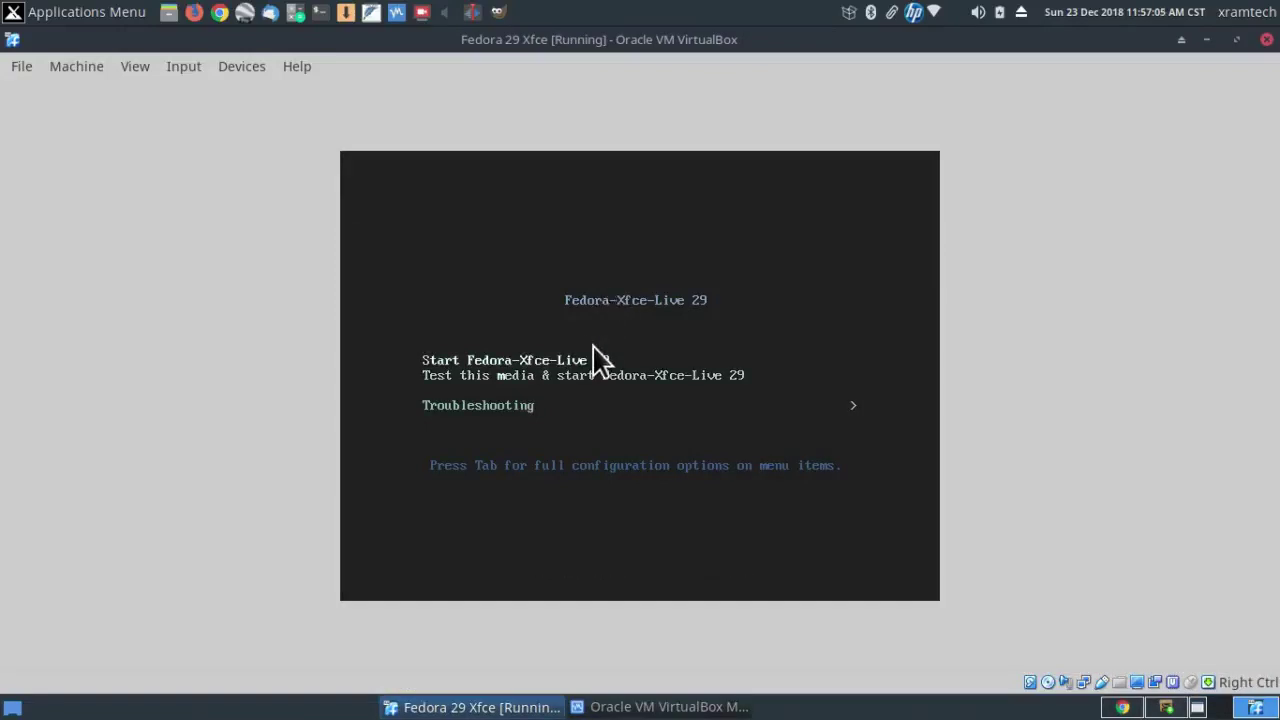
pyautogui.press('Return')
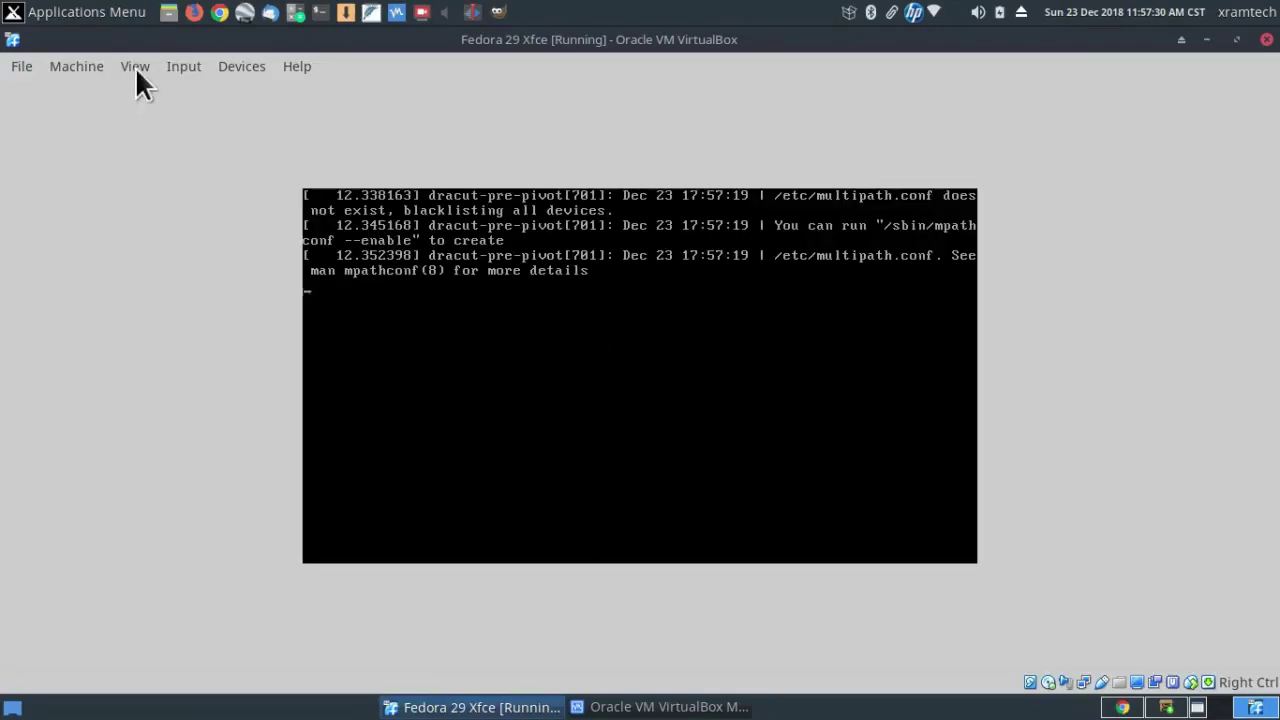
pyautogui.click(135, 67)
pyautogui.click(152, 86)
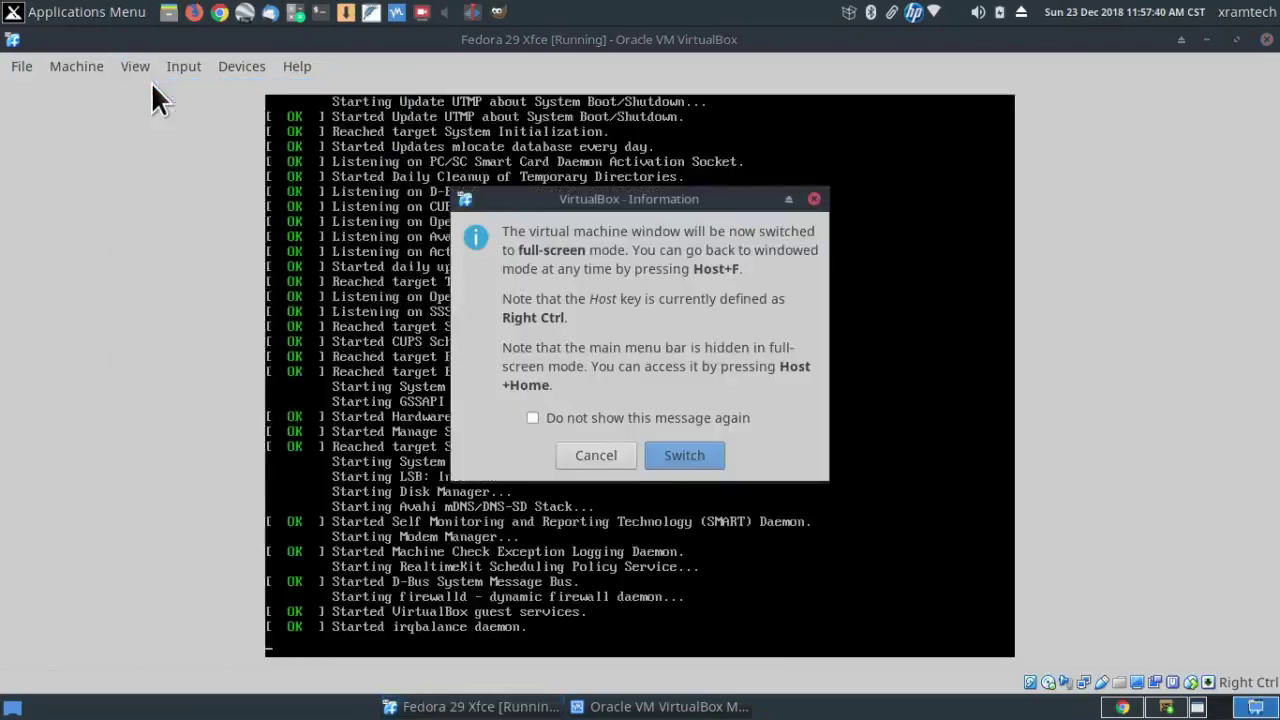
pyautogui.click(679, 456)
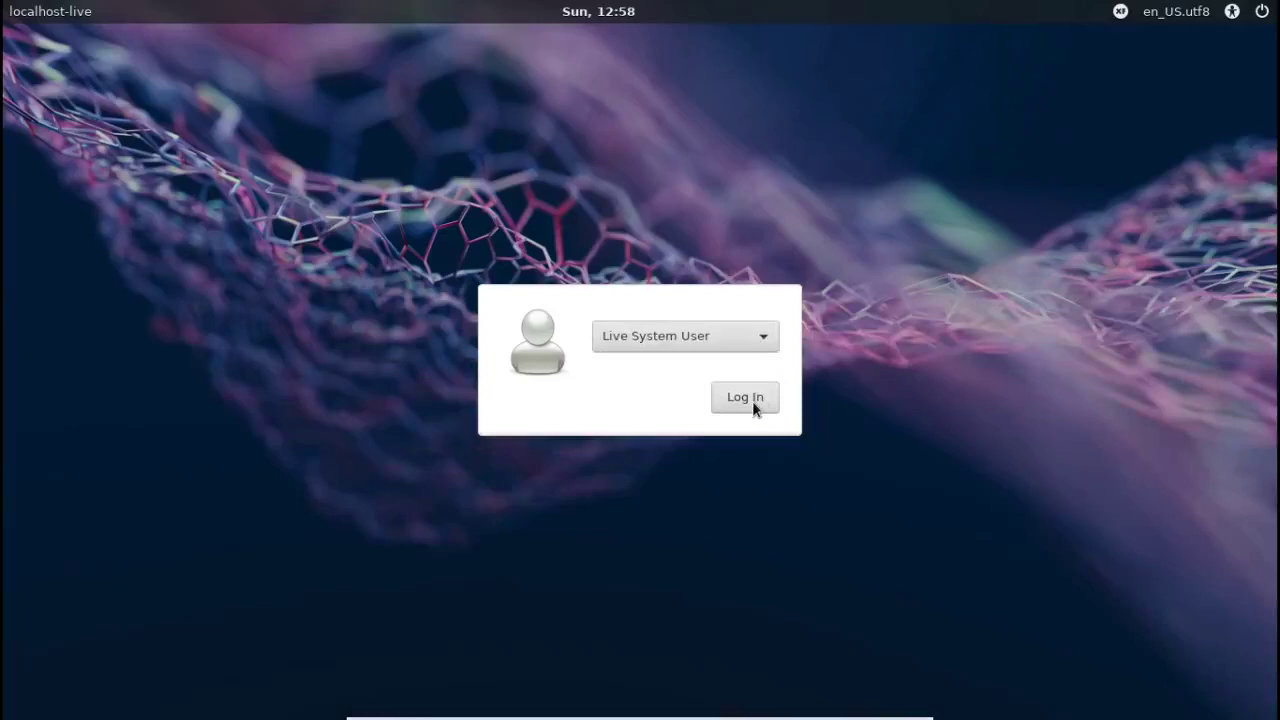
# - Log in as Live System User and view the Settings entries among the Fedora desktop's applications
pyautogui.click(751, 396)
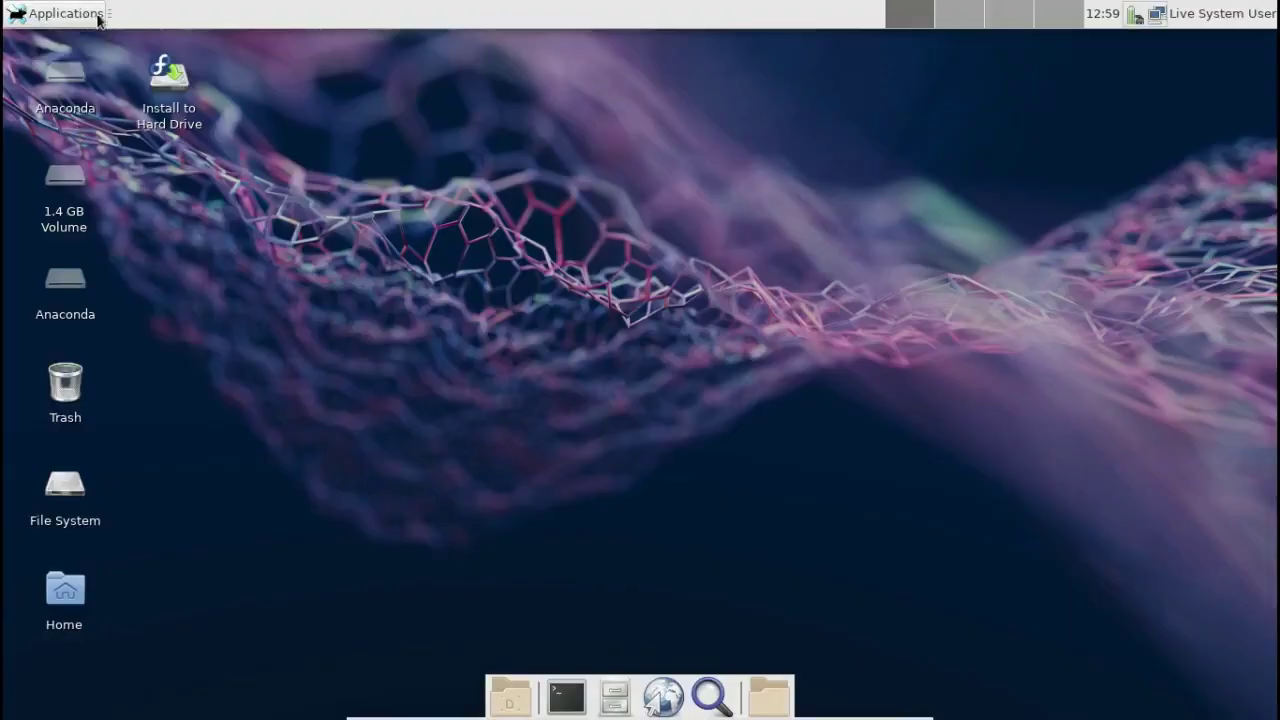
pyautogui.click(88, 15)
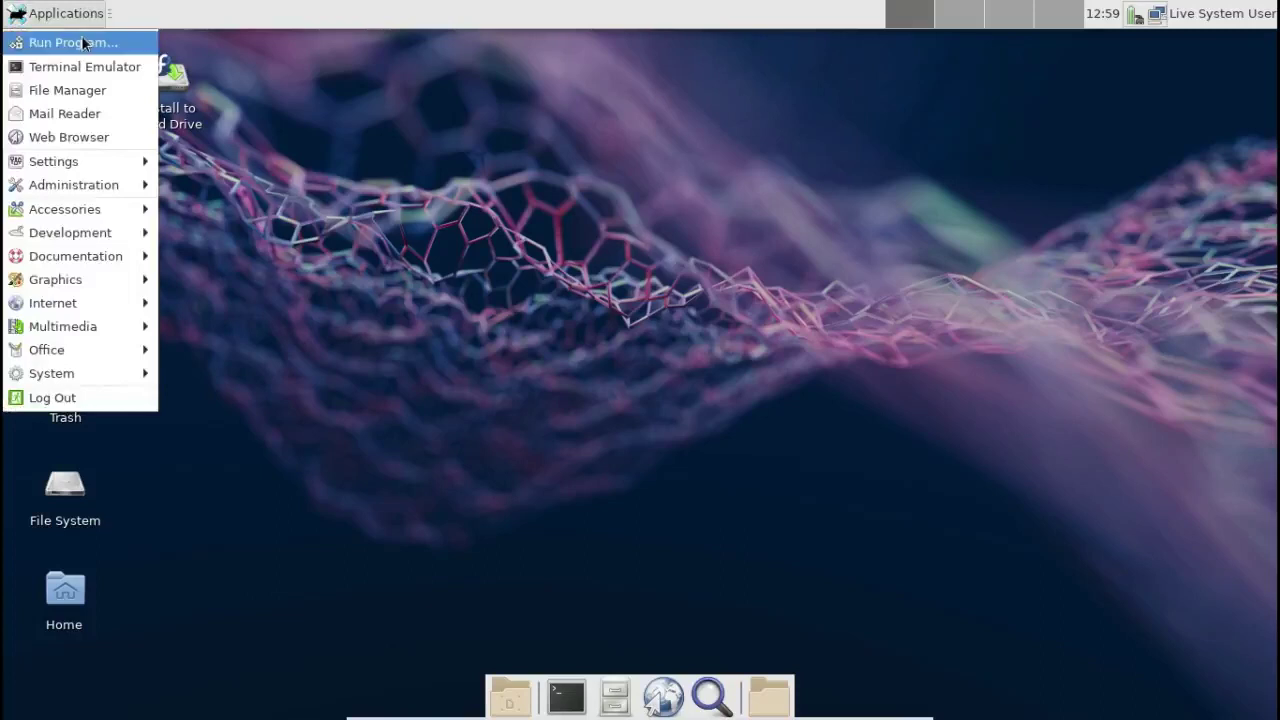
pyautogui.moveTo(100, 167)
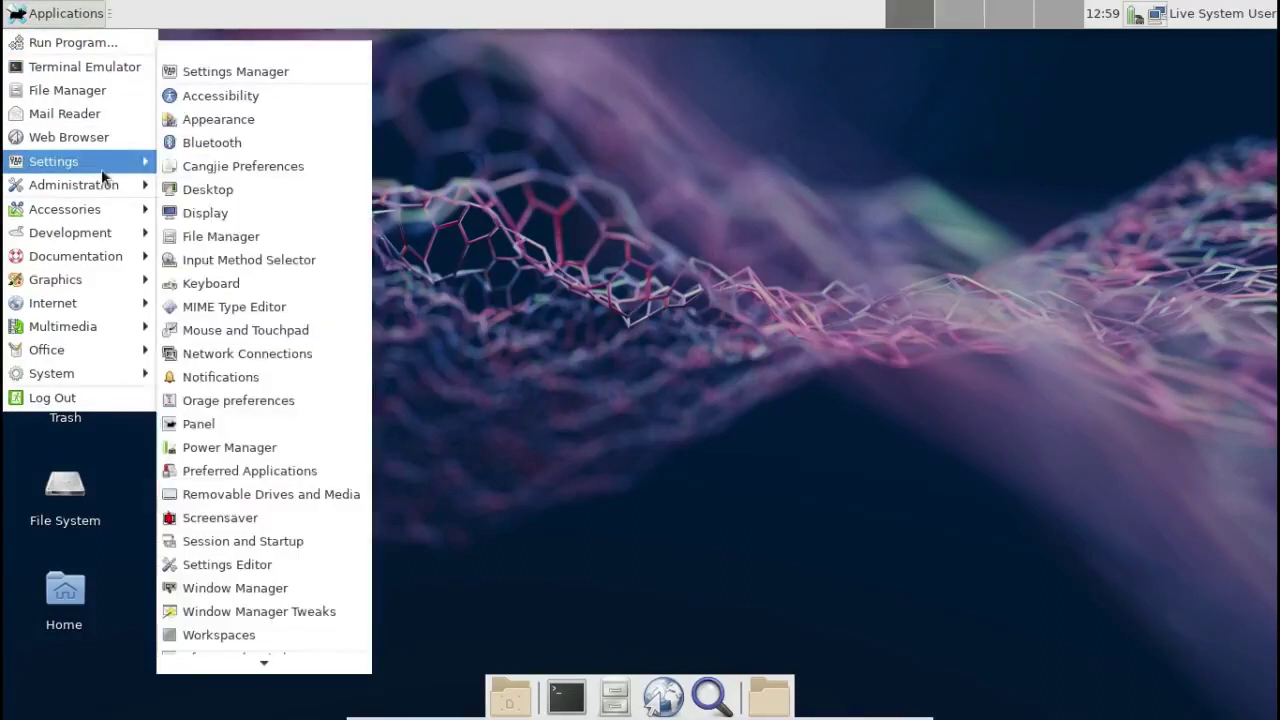
pyautogui.click(442, 396)
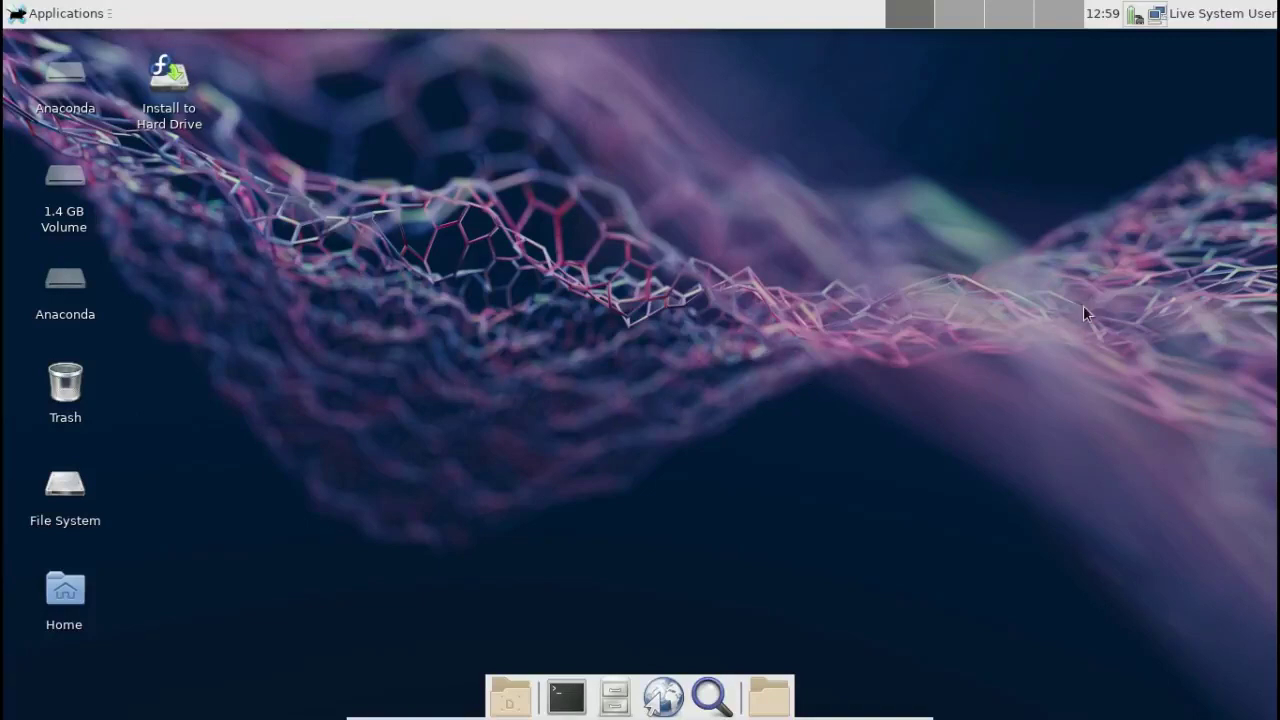
# - Shut down the Fedora live session and close the VirtualBox Manager
pyautogui.click(1240, 16)
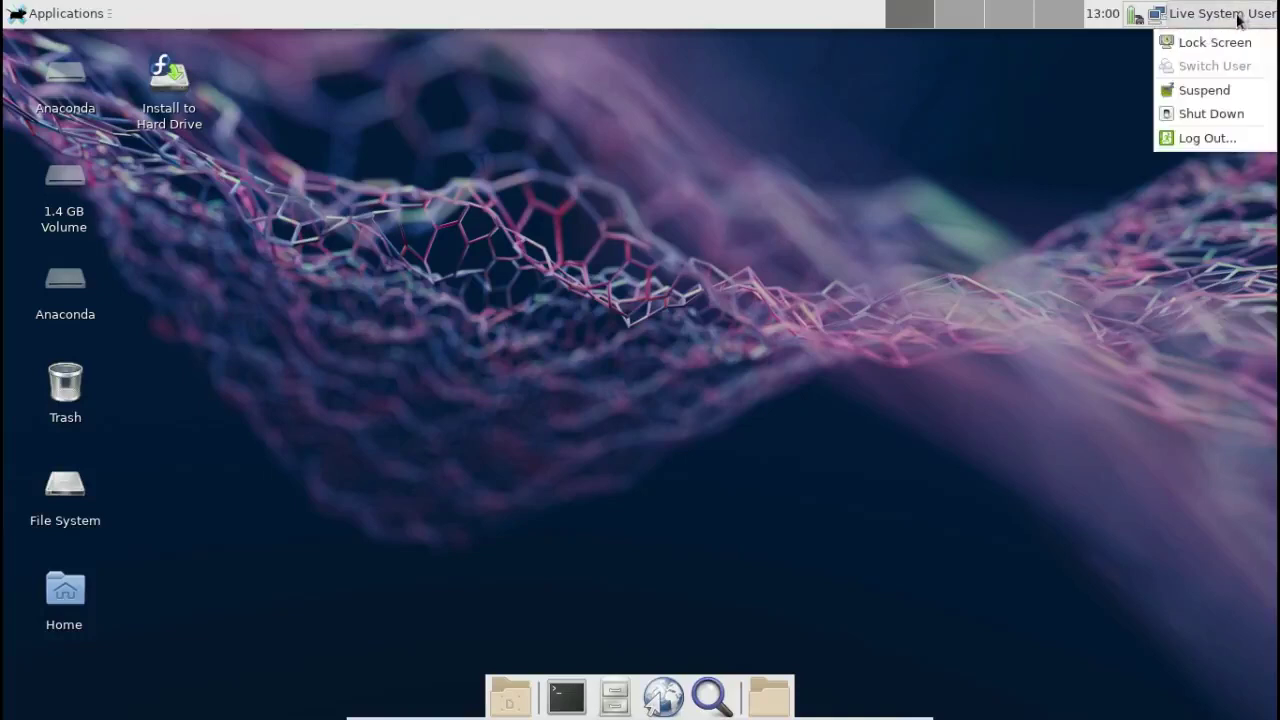
pyautogui.click(1210, 115)
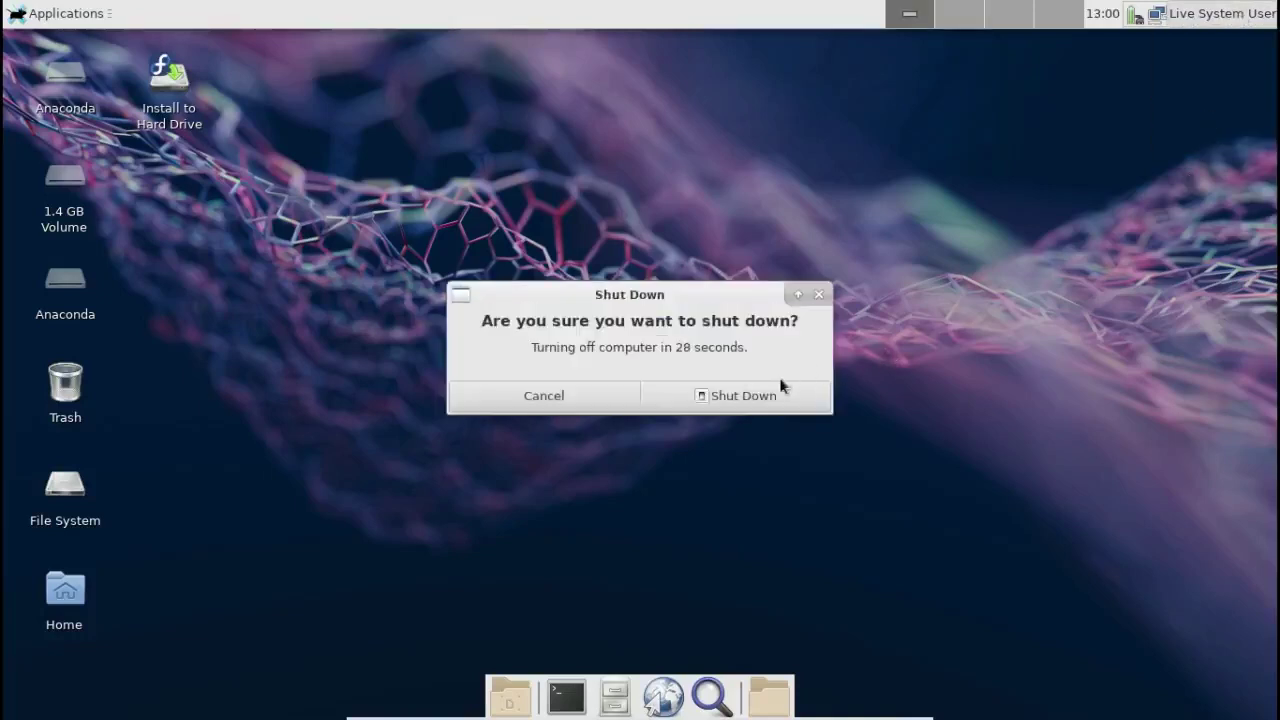
pyautogui.click(762, 400)
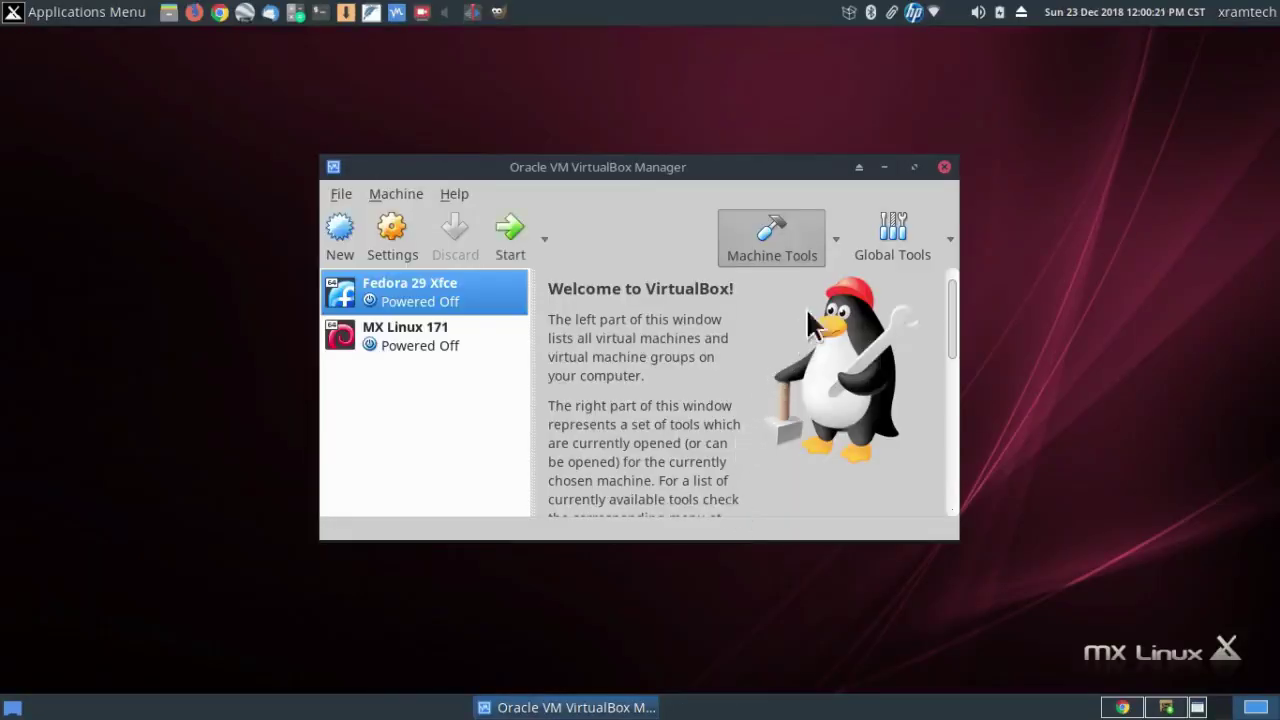
pyautogui.click(944, 168)
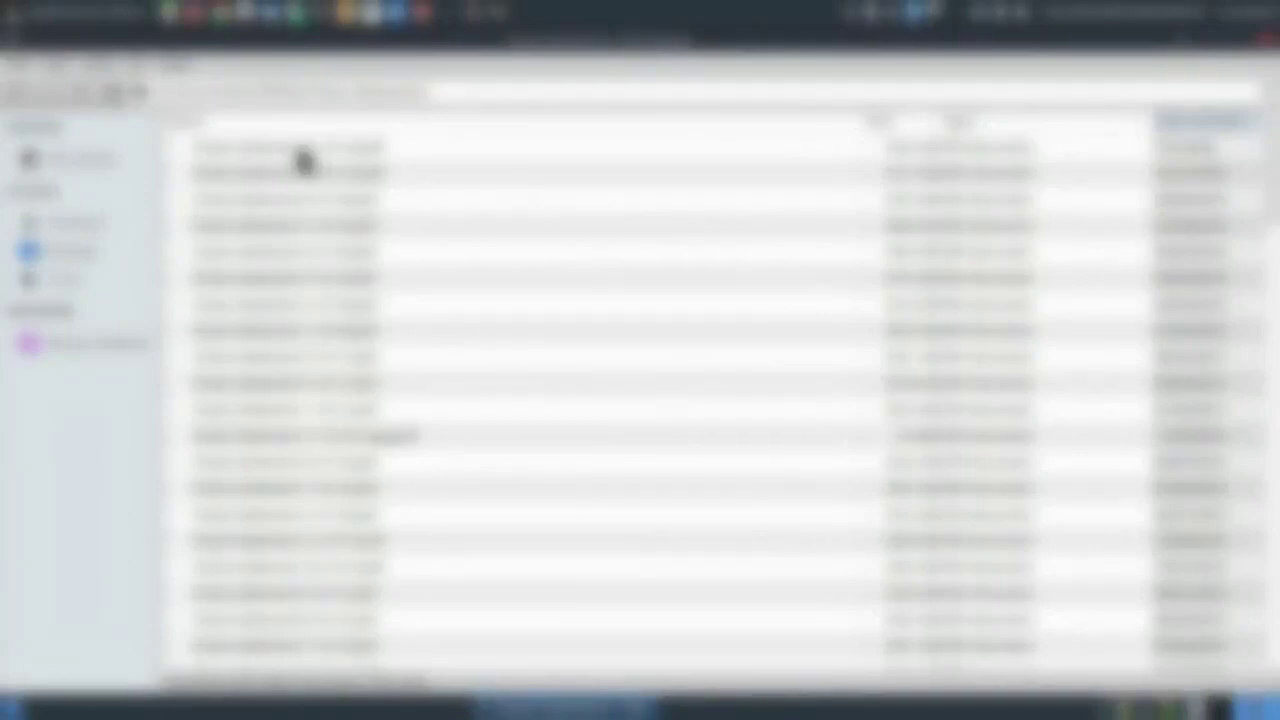
# - Open the first document in the file manager's list and page through it
pyautogui.rightClick(304, 160)
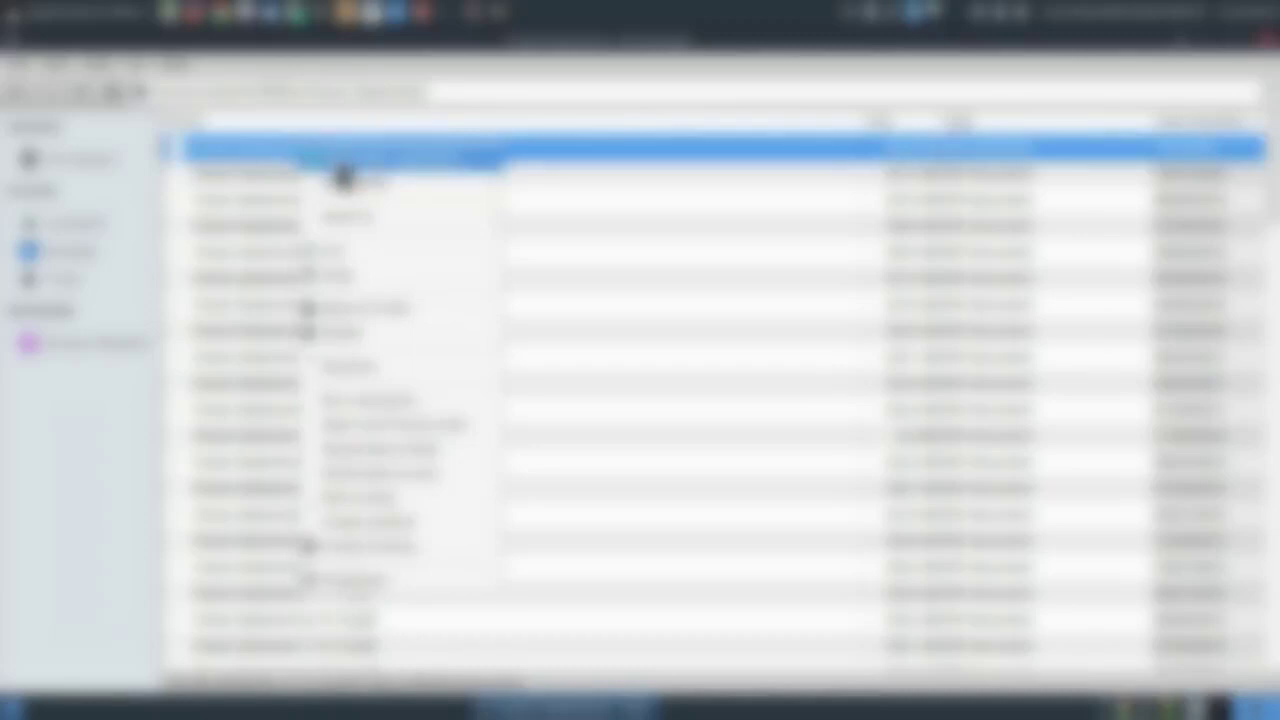
pyautogui.click(343, 175)
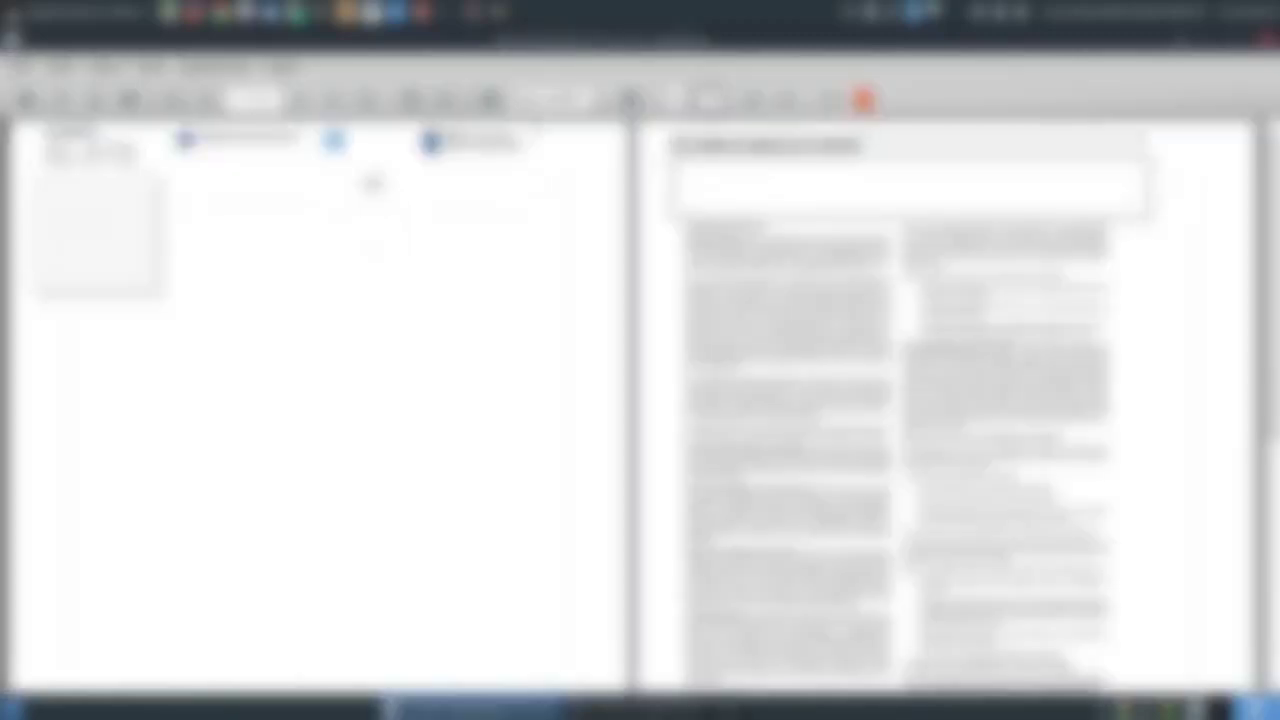
pyautogui.moveTo(1255, 200); pyautogui.dragTo(1250, 680)
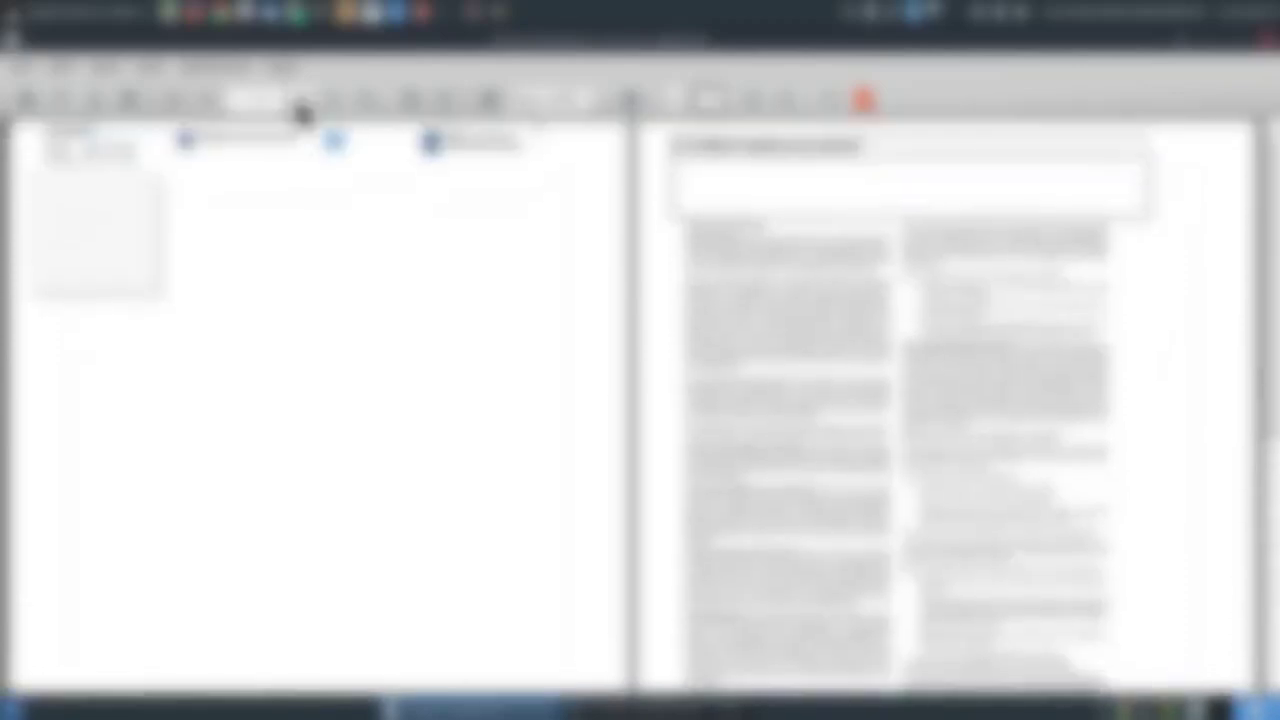
pyautogui.click(302, 112)
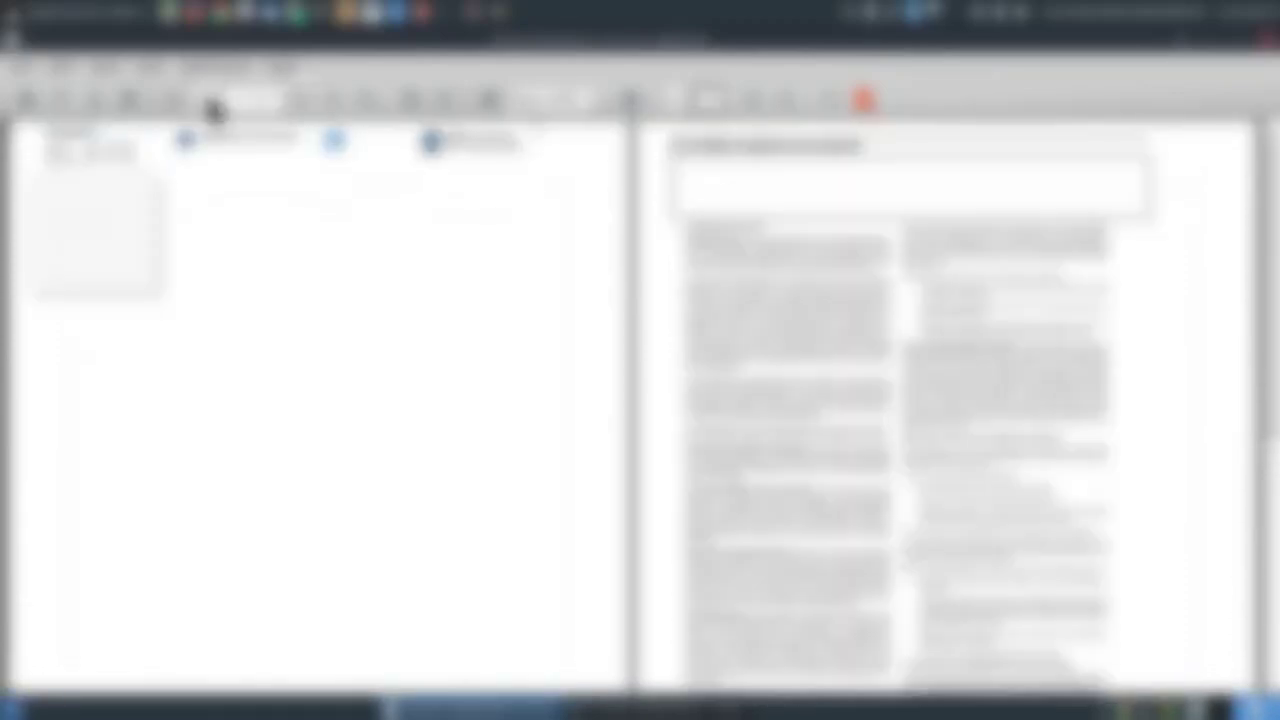
pyautogui.click(307, 112)
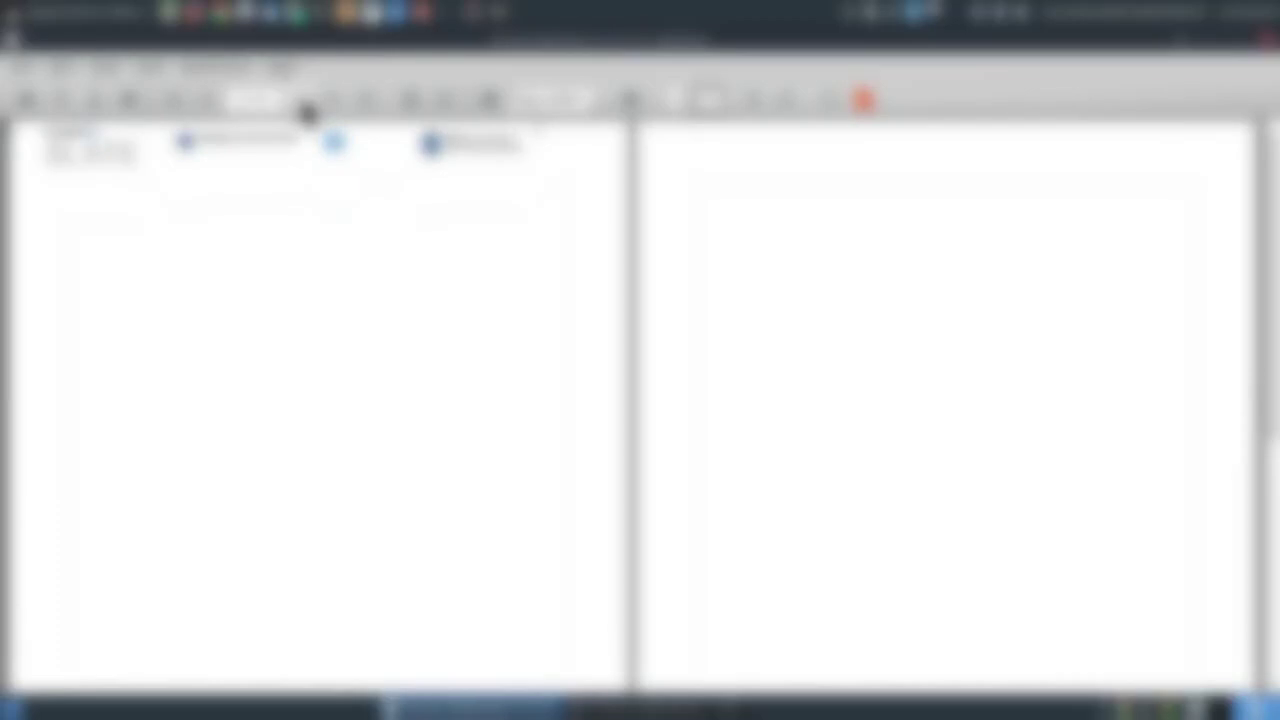
pyautogui.click(307, 112)
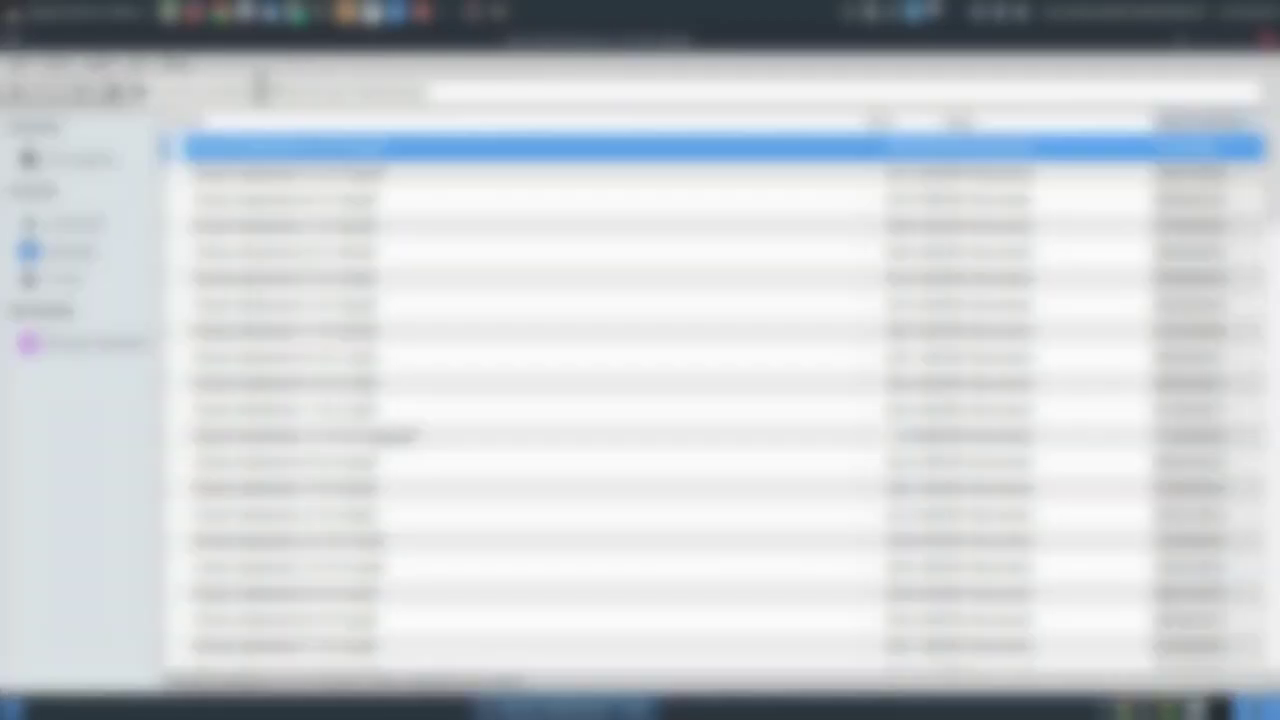